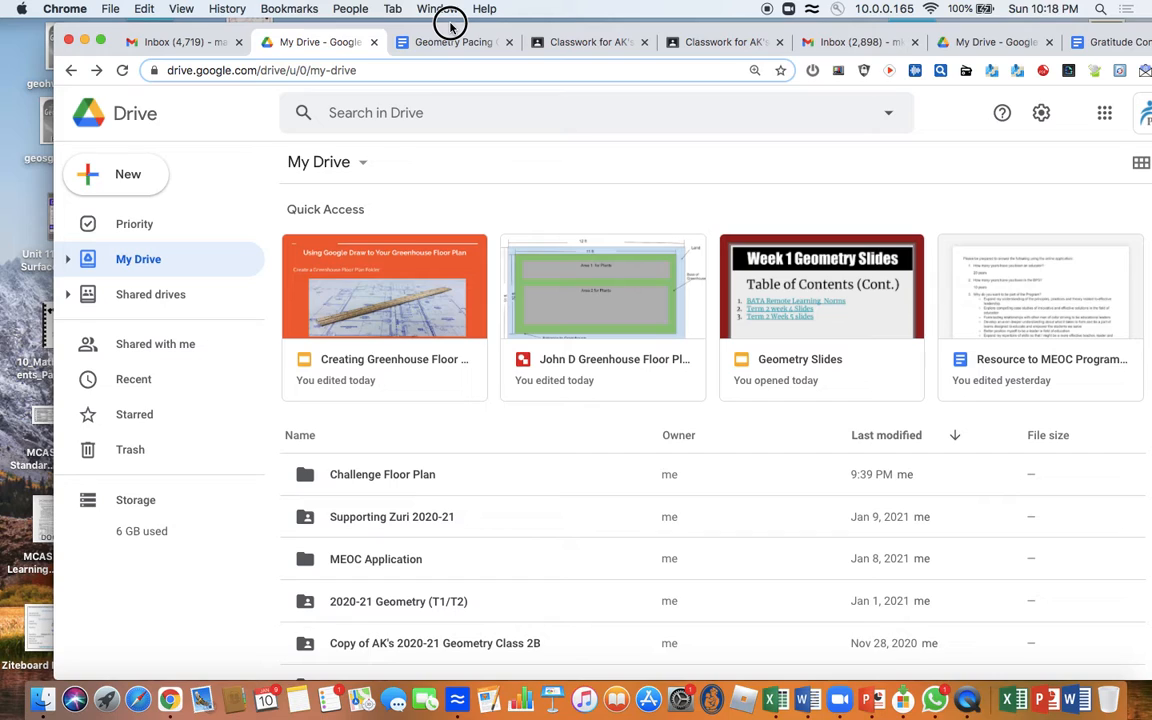
# Step: Create a folder in My Drive named with the student's name followed by "Greenhouse Floor Plans"
pyautogui.moveTo(450, 25); pyautogui.dragTo(431, 27)
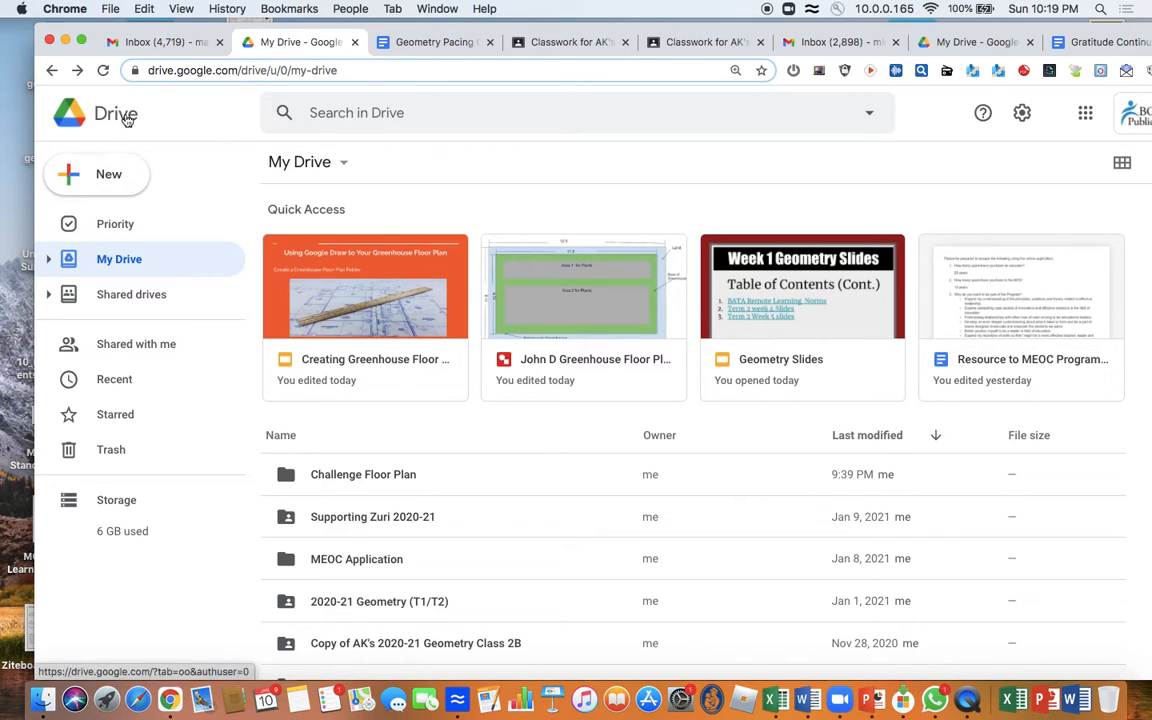
pyautogui.click(110, 175)
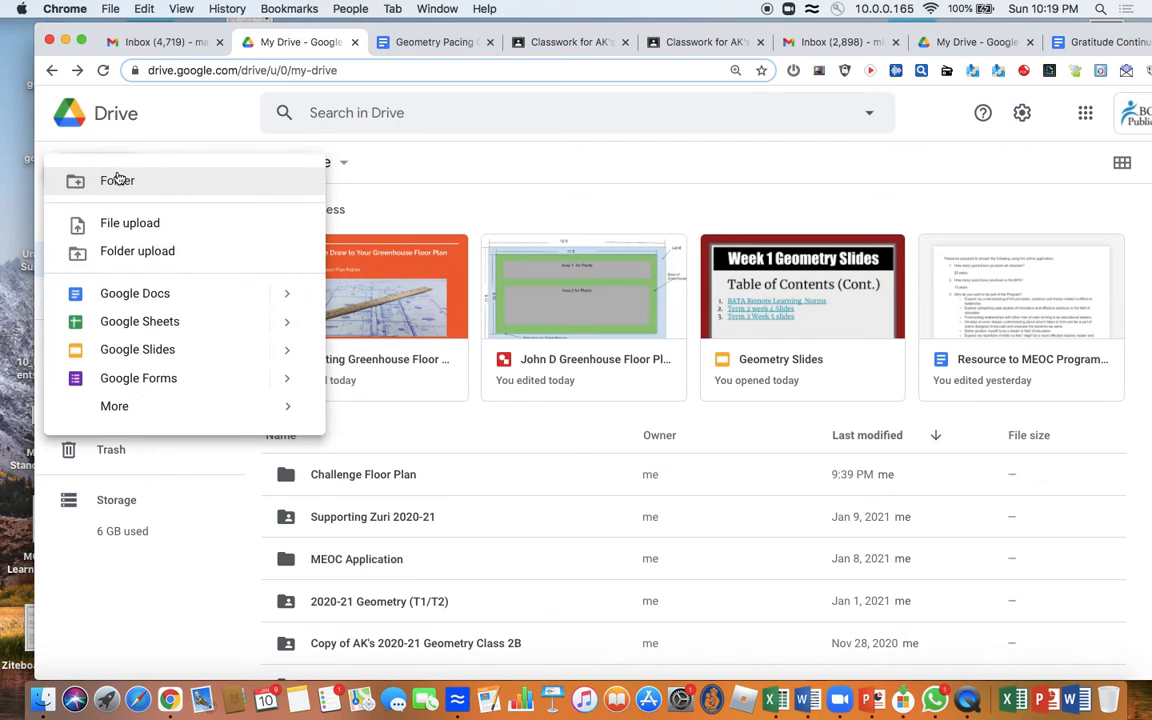
pyautogui.click(117, 180)
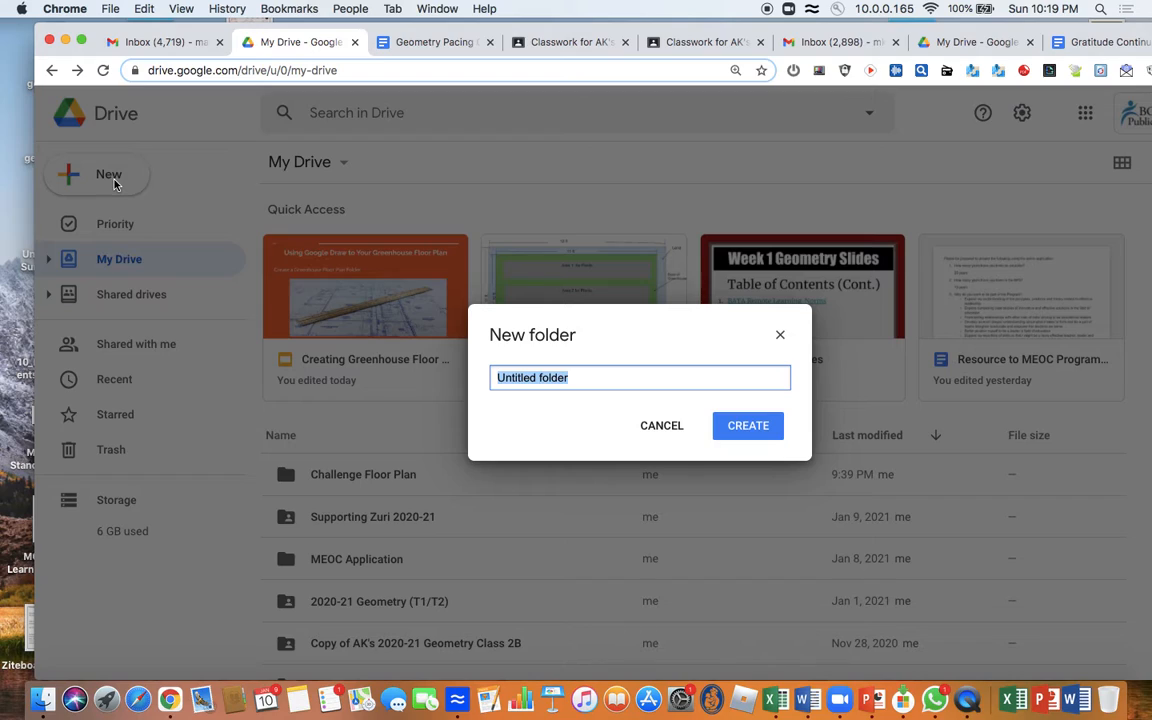
pyautogui.write('Kari')
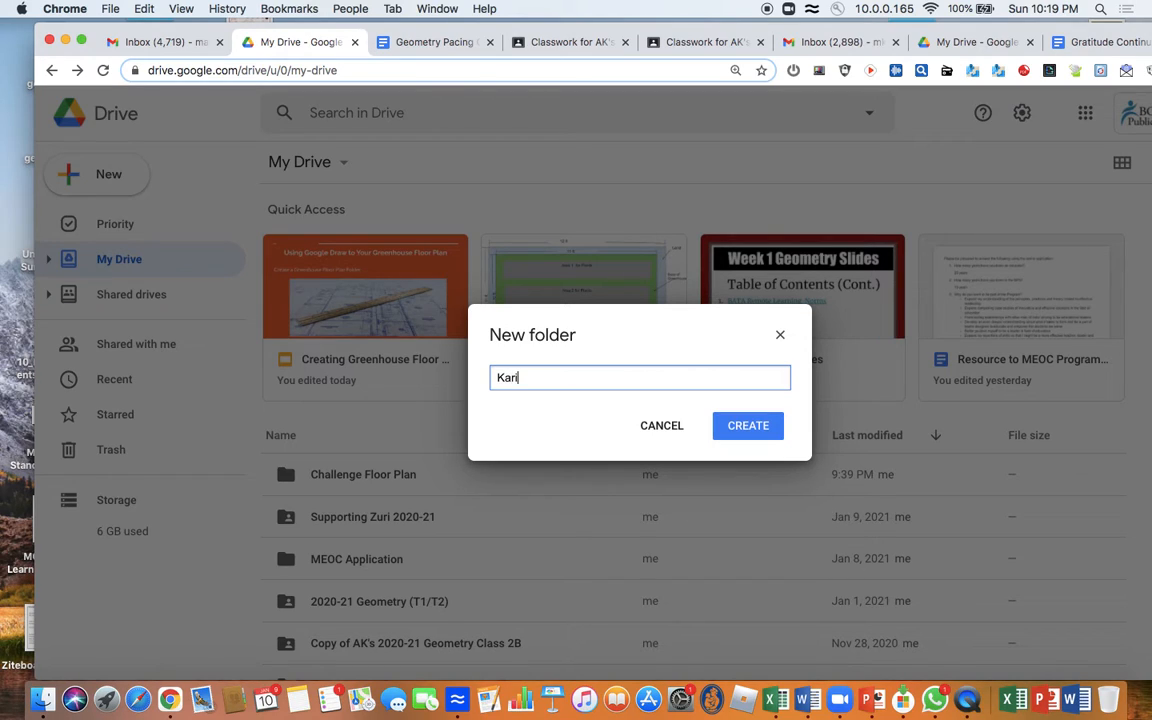
pyautogui.write(' A Greenhouse Floor ')
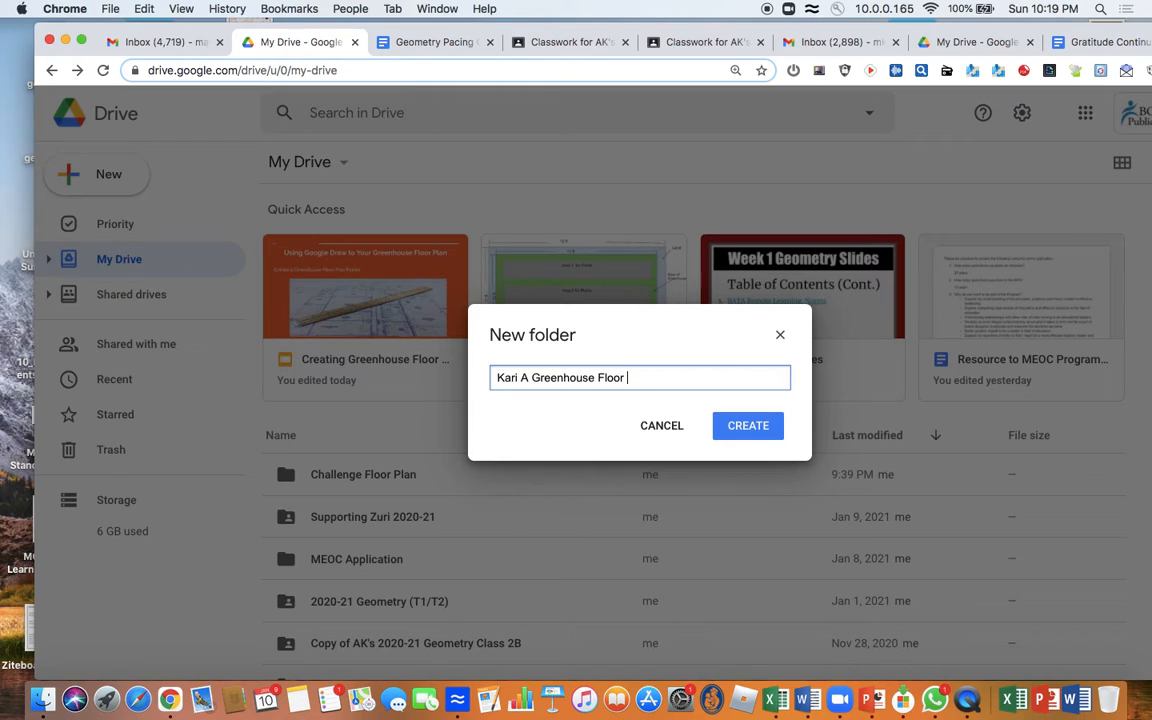
pyautogui.write('Plans')
pyautogui.click(740, 427)
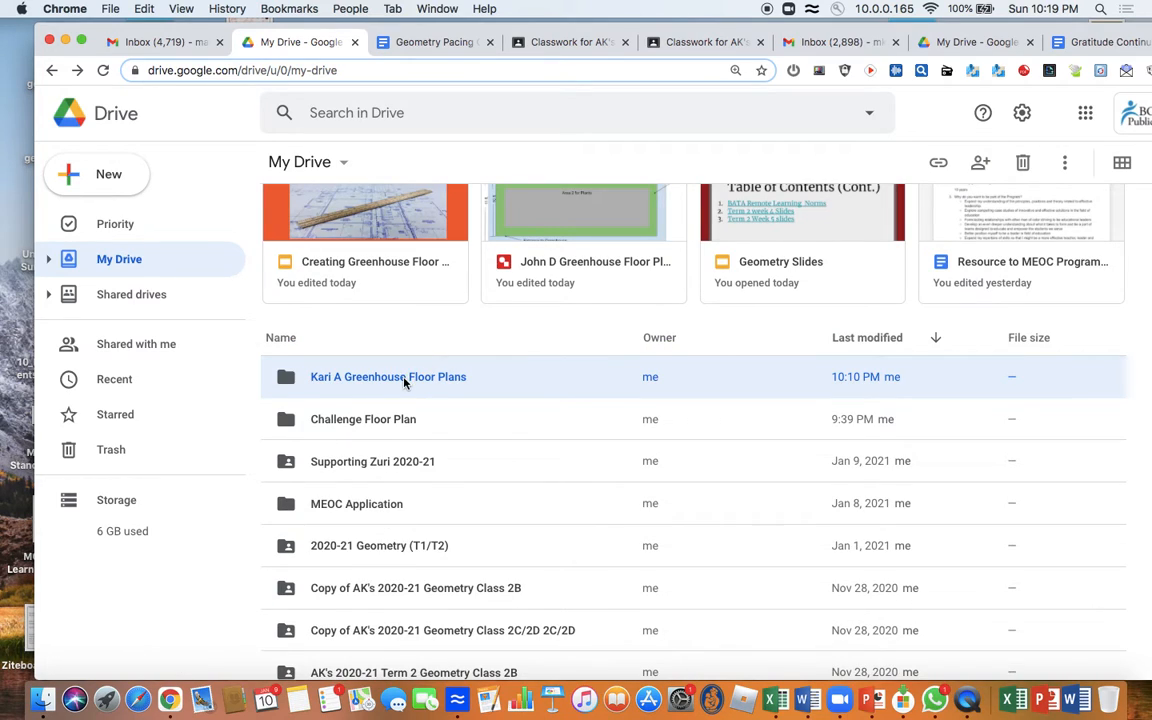
# Step: Open the new Greenhouse Floor Plans folder and create a blank Google Drawings file in it
pyautogui.doubleClick(395, 380)
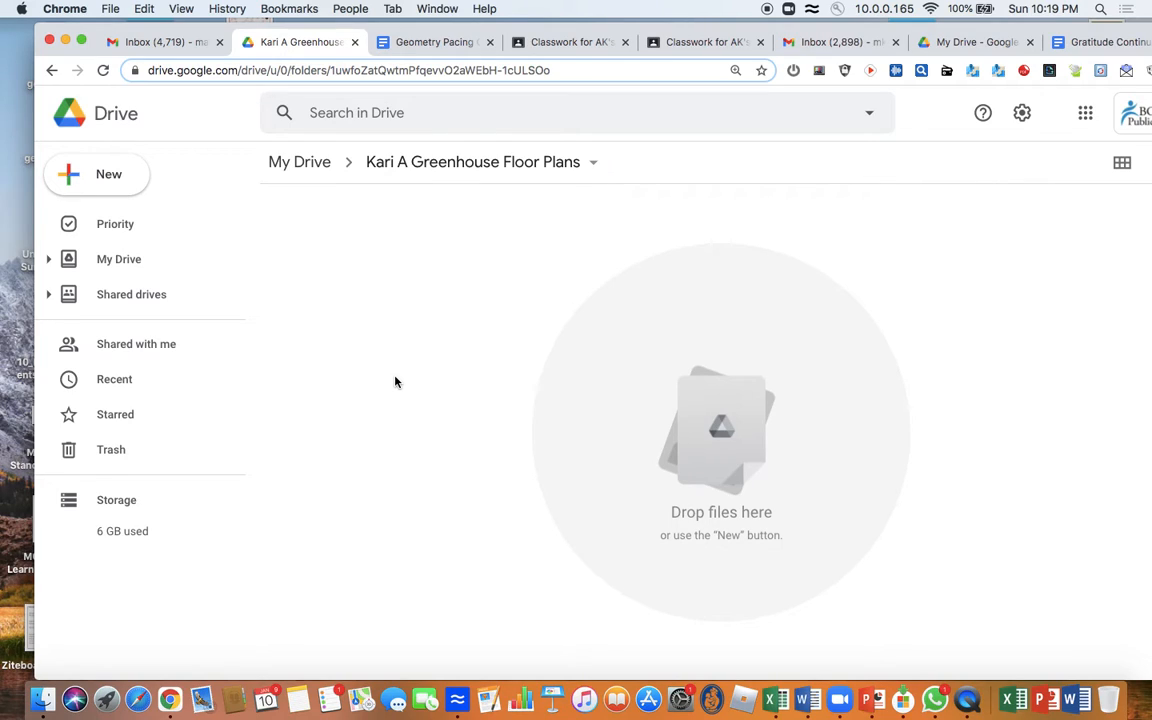
pyautogui.click(116, 188)
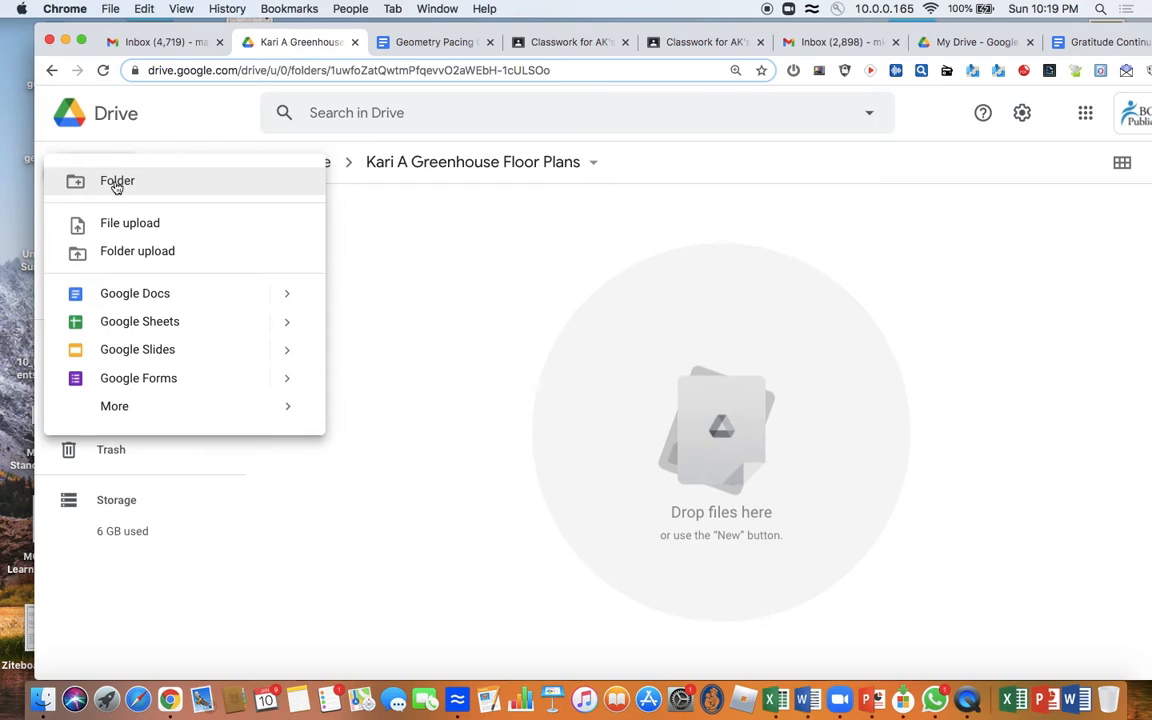
pyautogui.moveTo(116, 406)
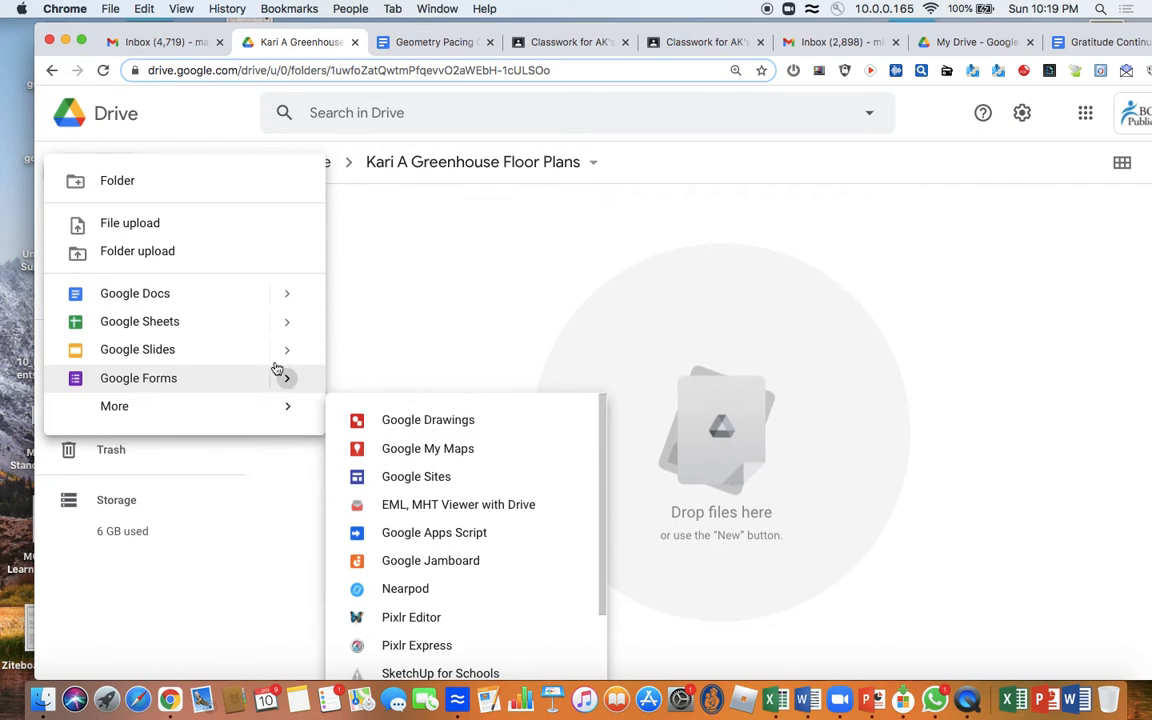
pyautogui.moveTo(237, 416)
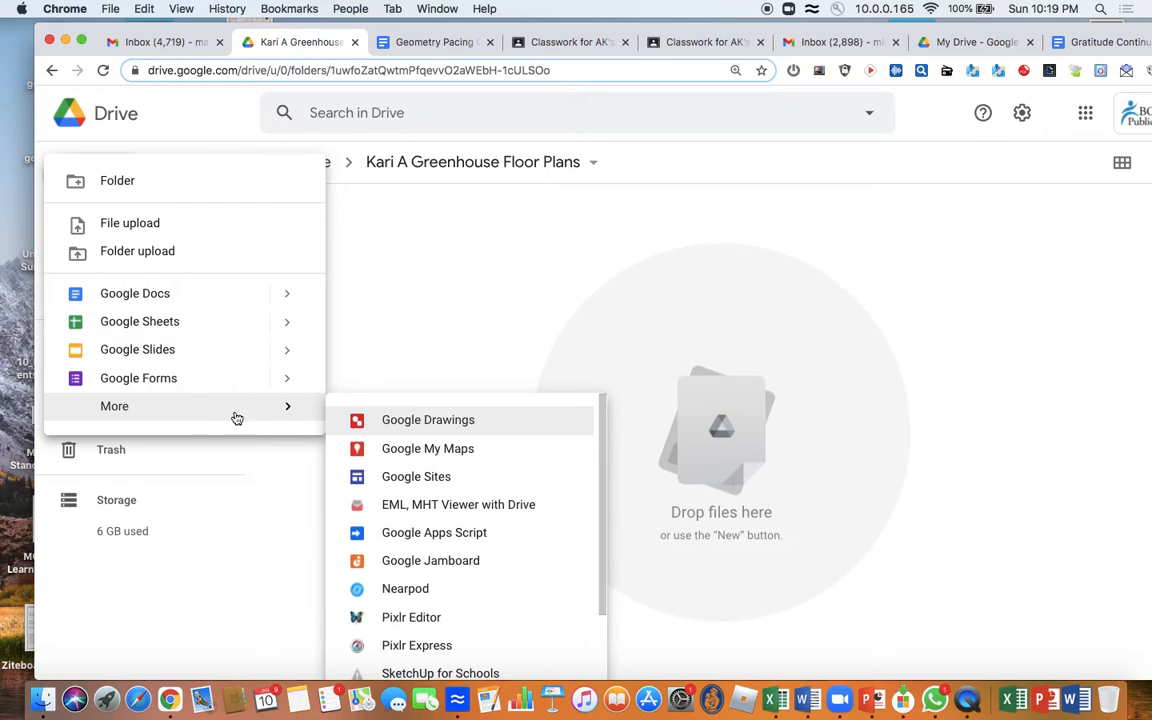
pyautogui.click(437, 420)
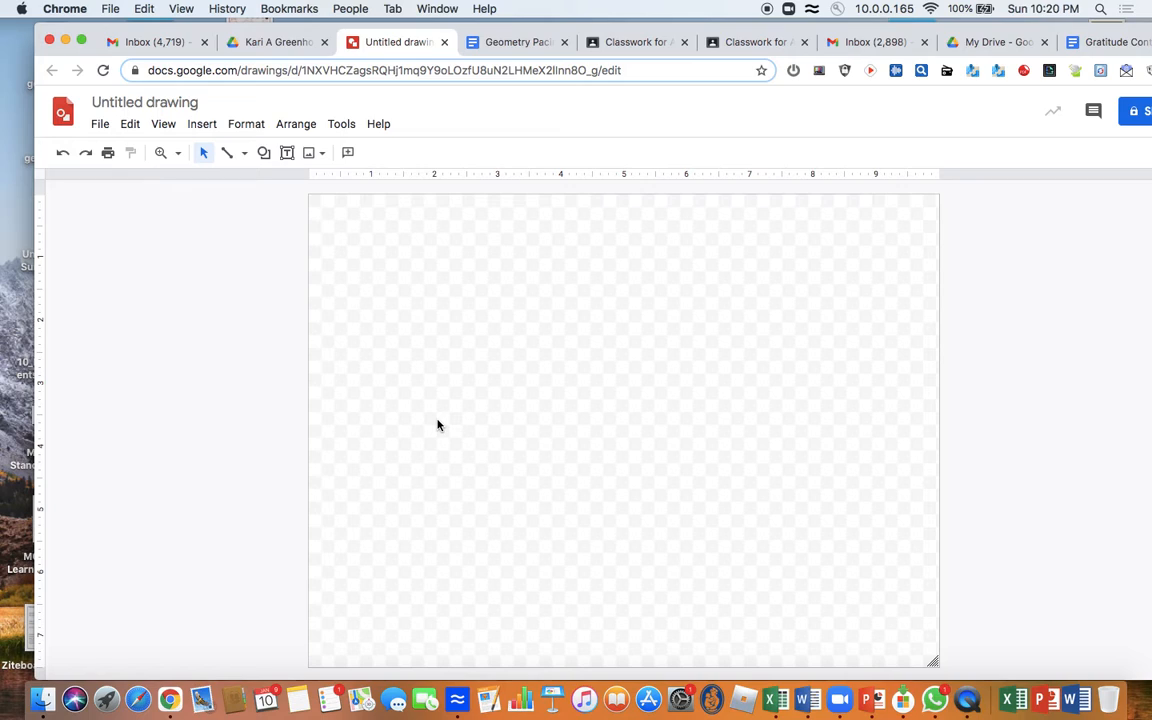
# Step: Set the drawing's page size to Widescreen 16:9
pyautogui.click(100, 126)
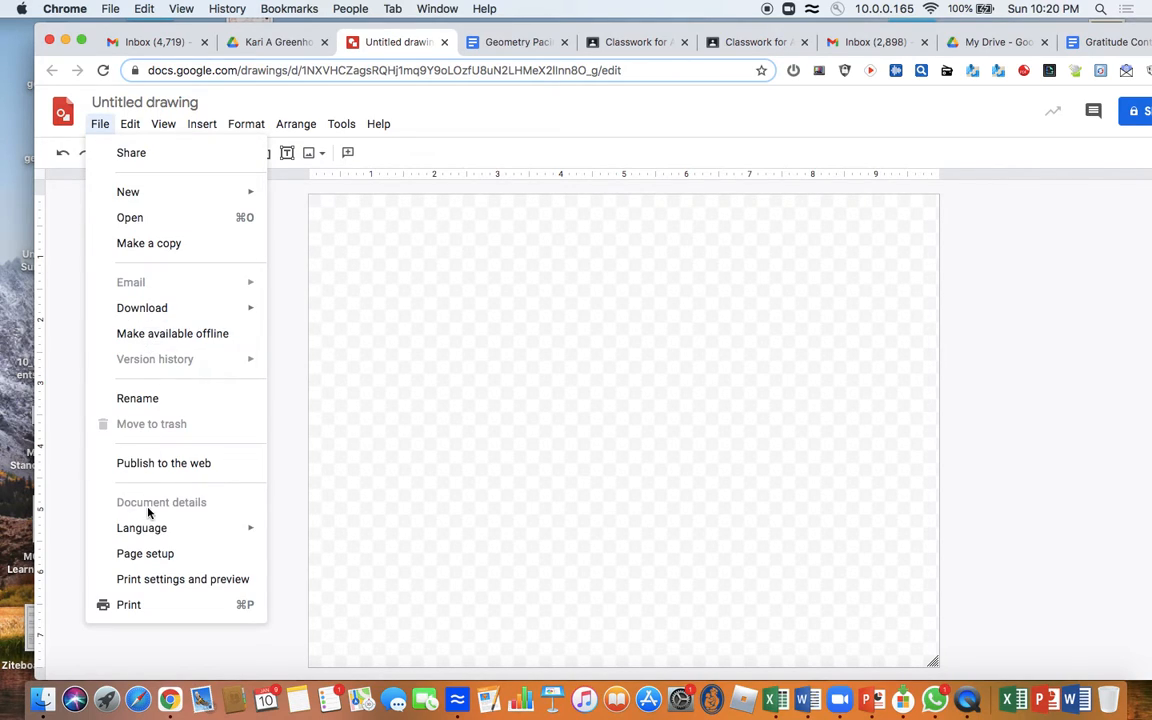
pyautogui.click(145, 553)
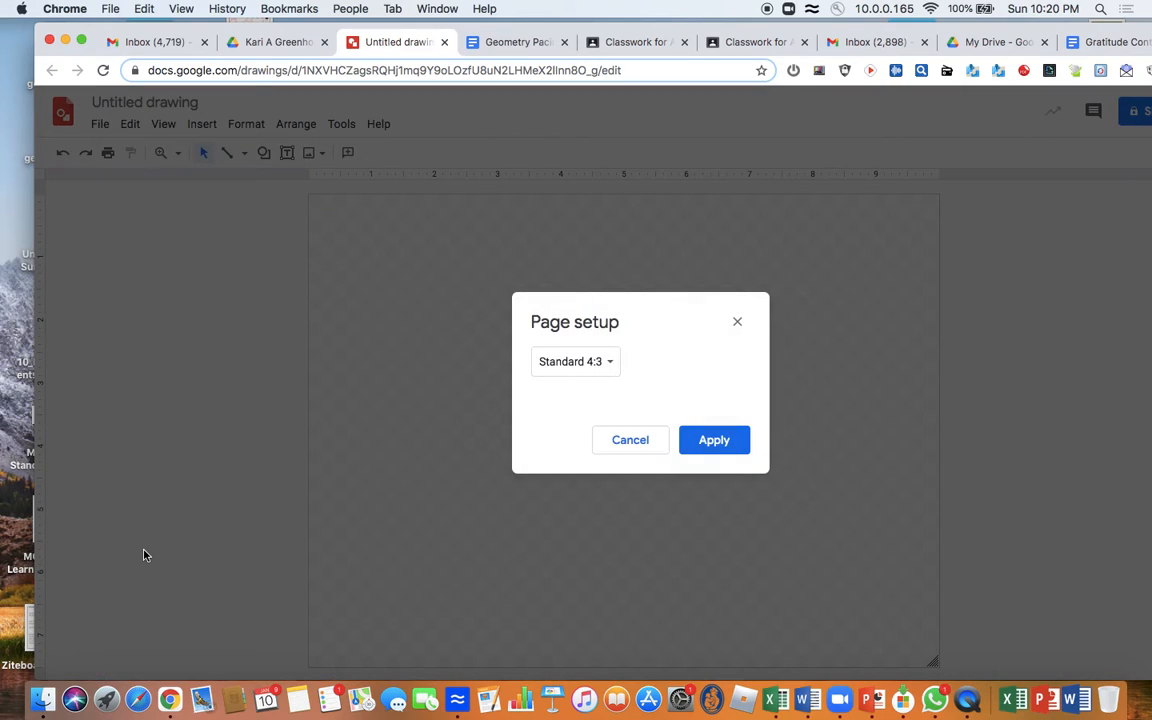
pyautogui.click(612, 368)
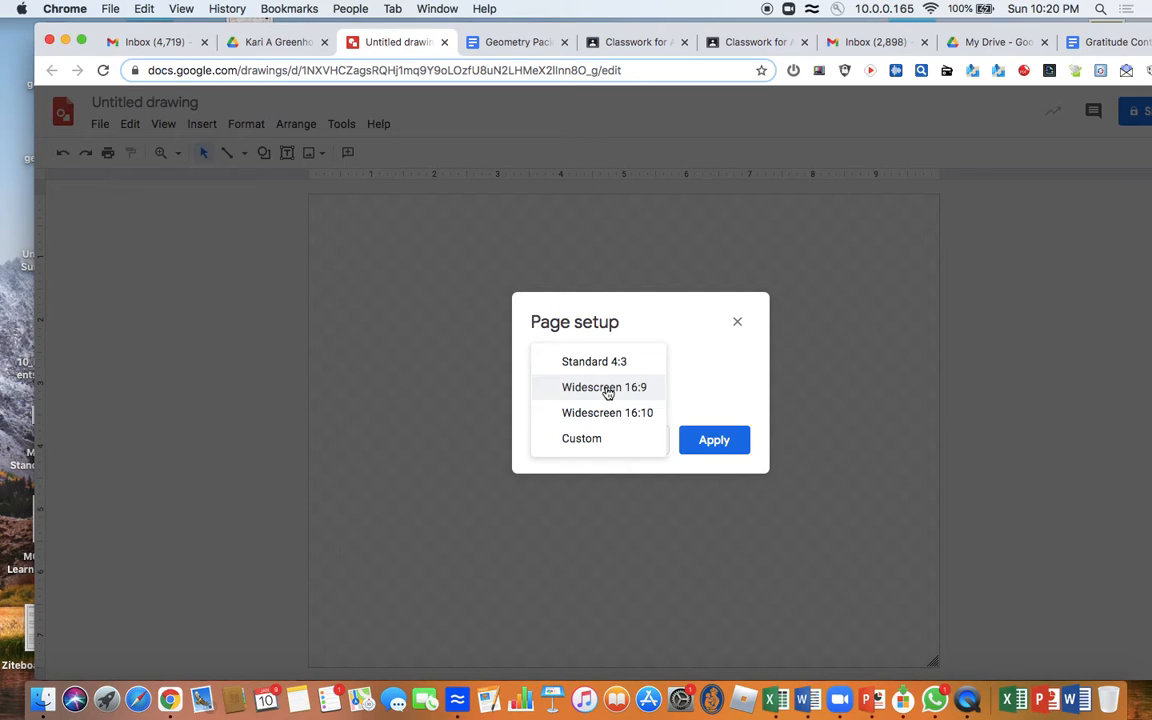
pyautogui.click(607, 390)
pyautogui.click(716, 441)
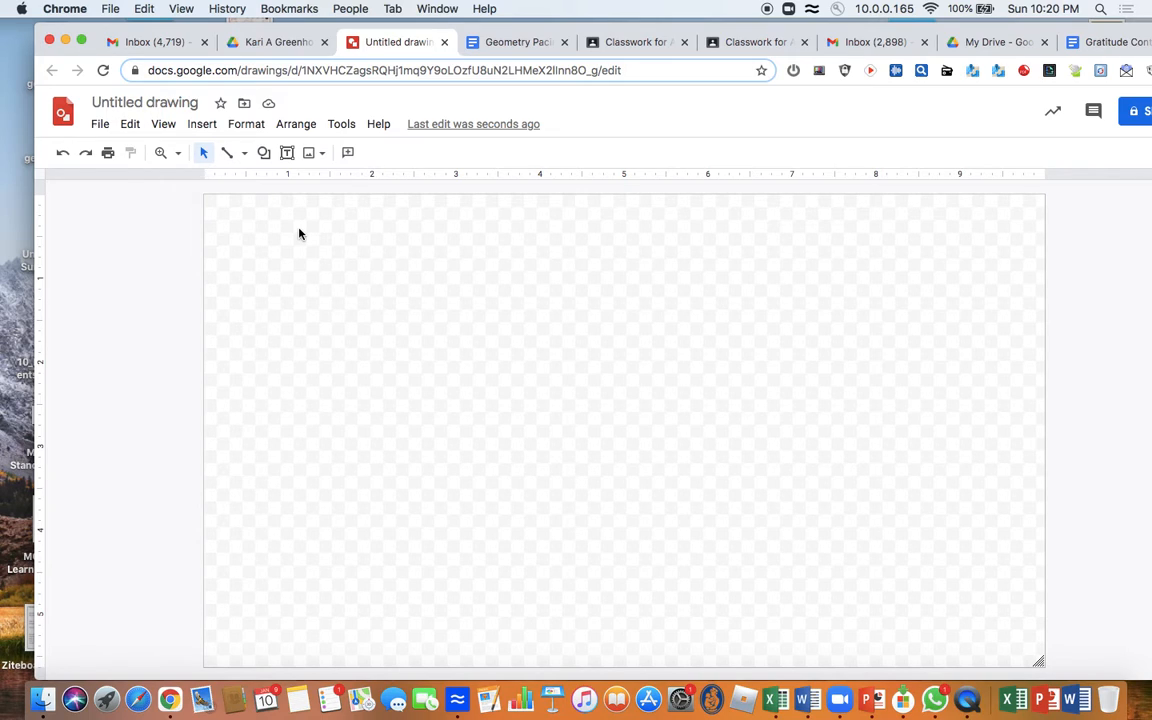
# Step: Draw a rectangle about 7.7 inches wide and 3.7 inches tall in the middle of the page
pyautogui.click(264, 154)
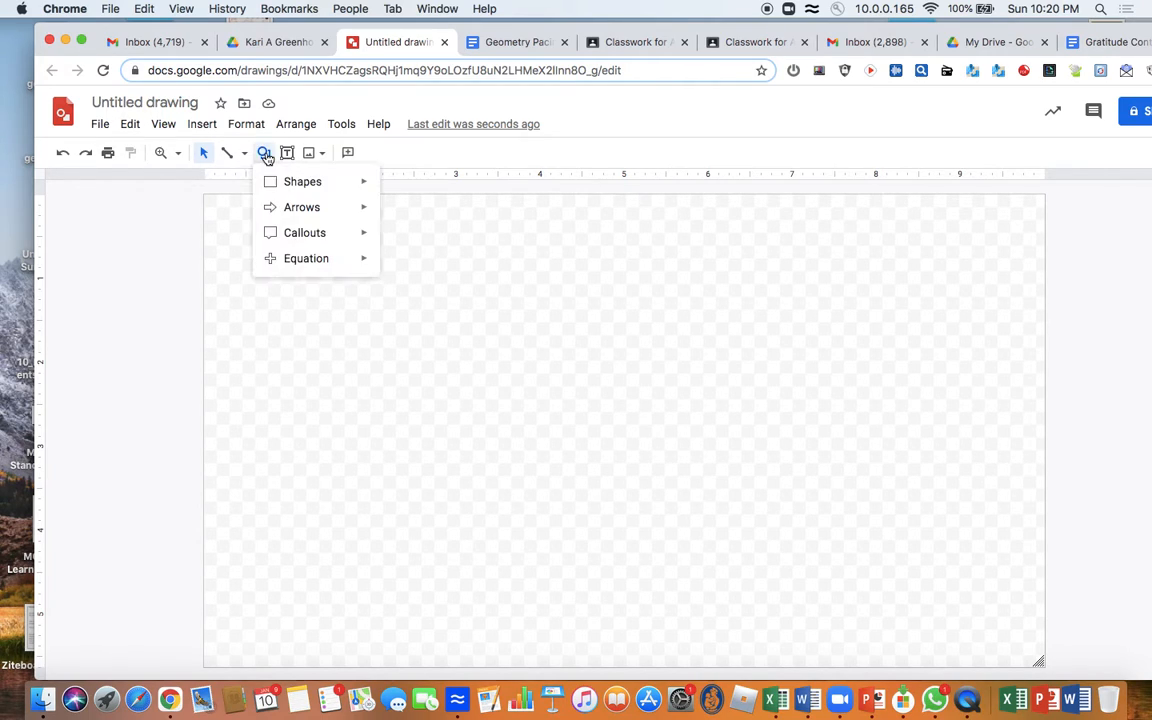
pyautogui.moveTo(273, 183)
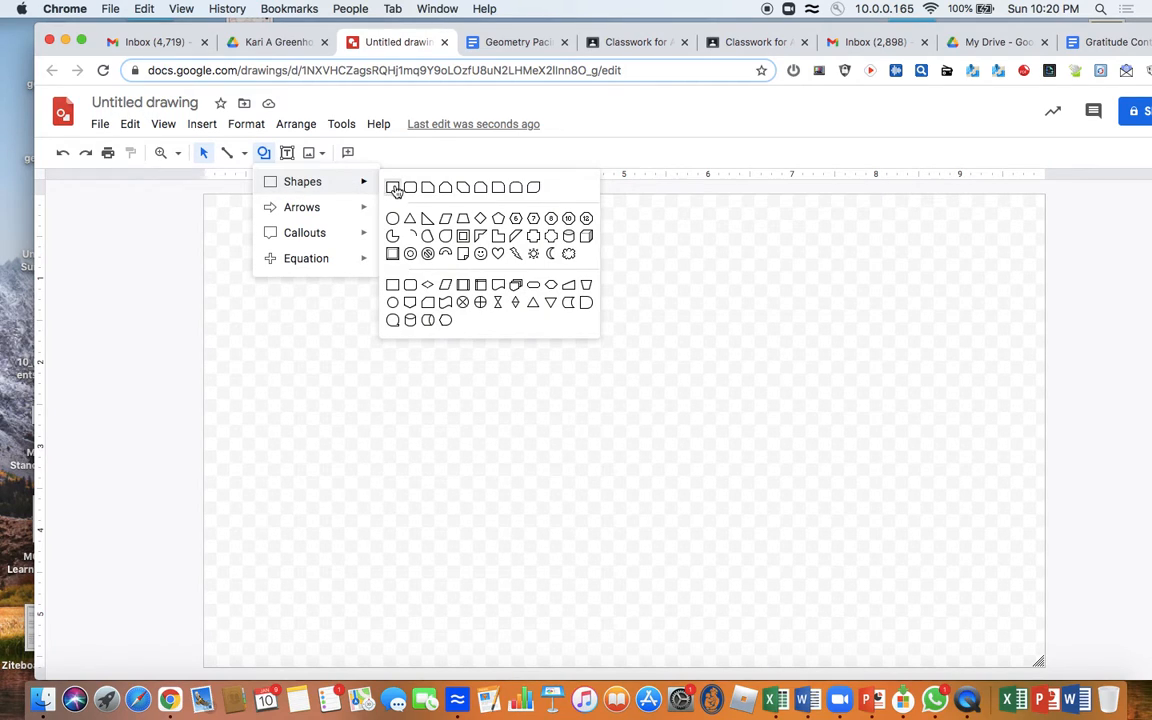
pyautogui.click(392, 187)
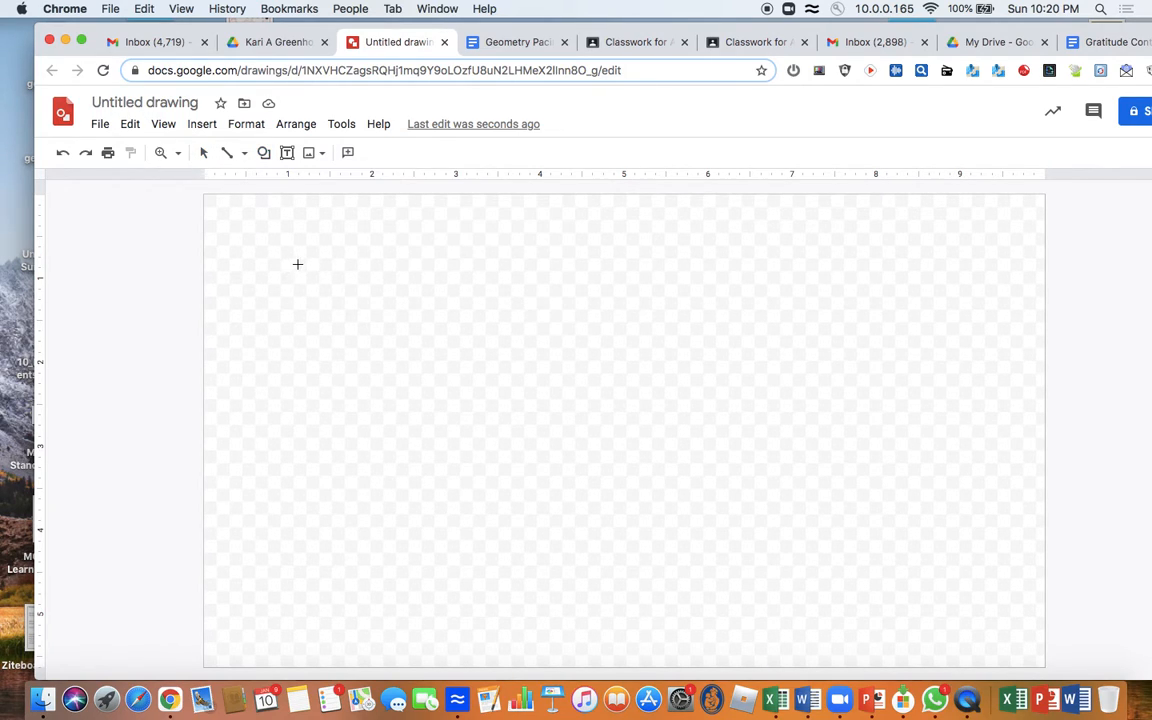
pyautogui.moveTo(294, 265); pyautogui.dragTo(940, 580)
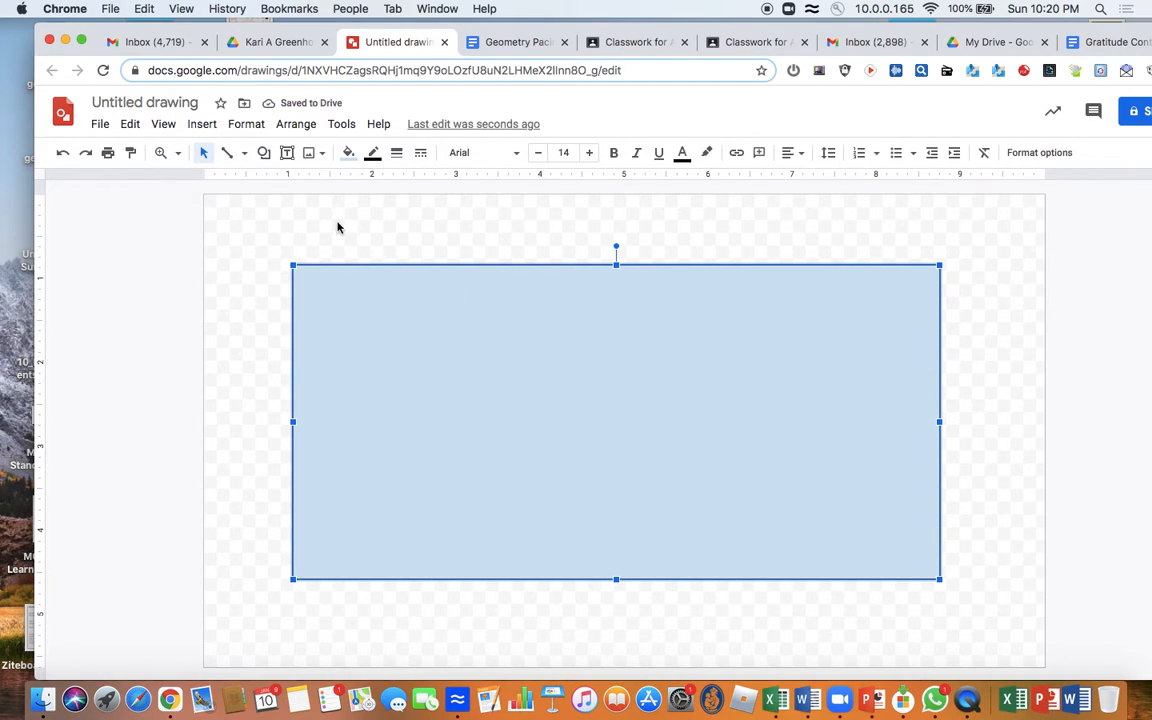
pyautogui.click(245, 155)
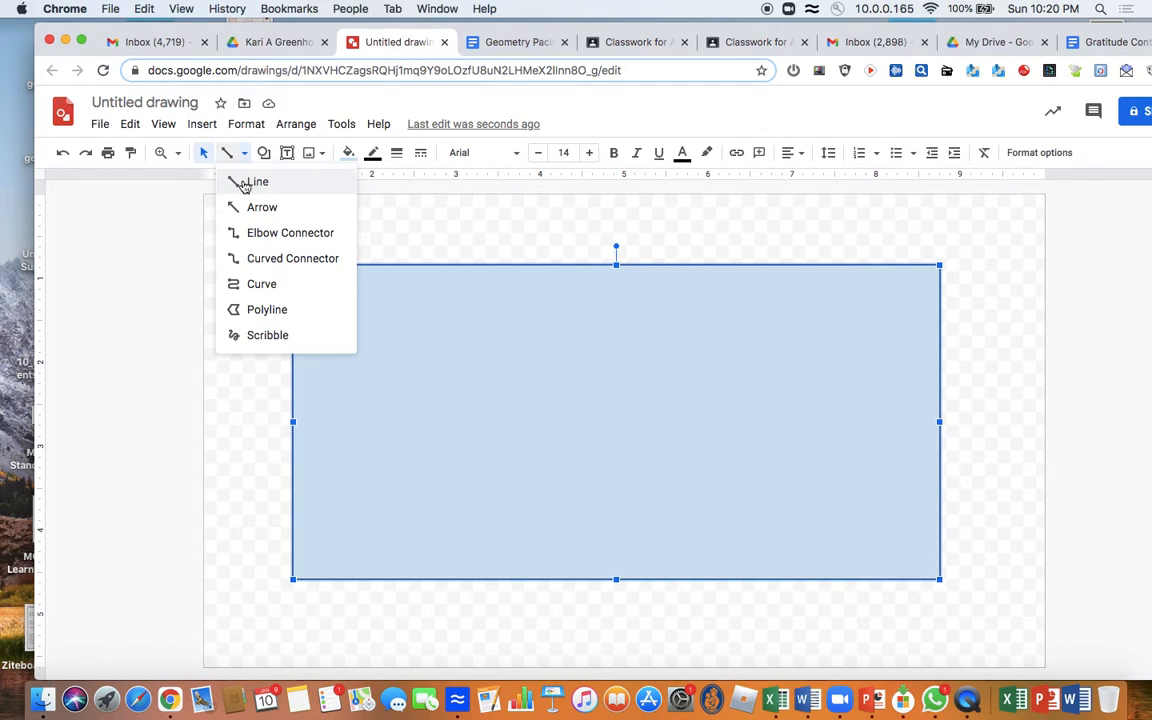
pyautogui.click(244, 184)
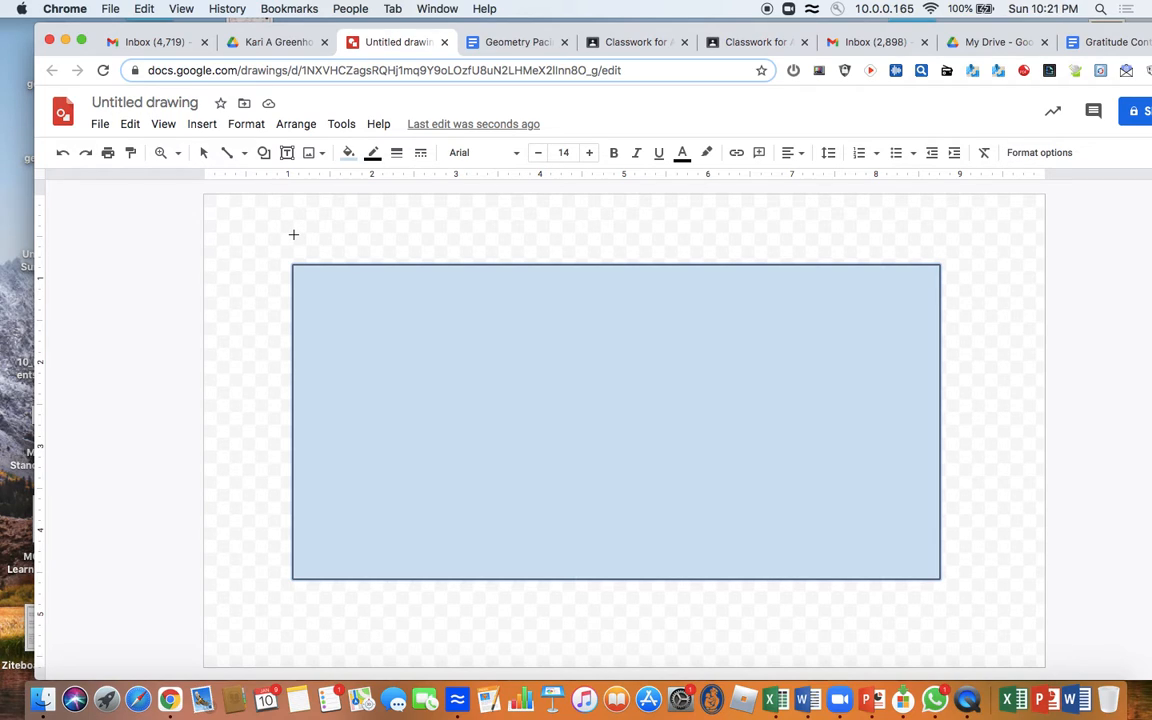
pyautogui.moveTo(293, 234)
pyautogui.mouseDown()
pyautogui.moveTo(293, 265)
pyautogui.moveTo(294, 235)
pyautogui.mouseUp()
pyautogui.click(247, 156)
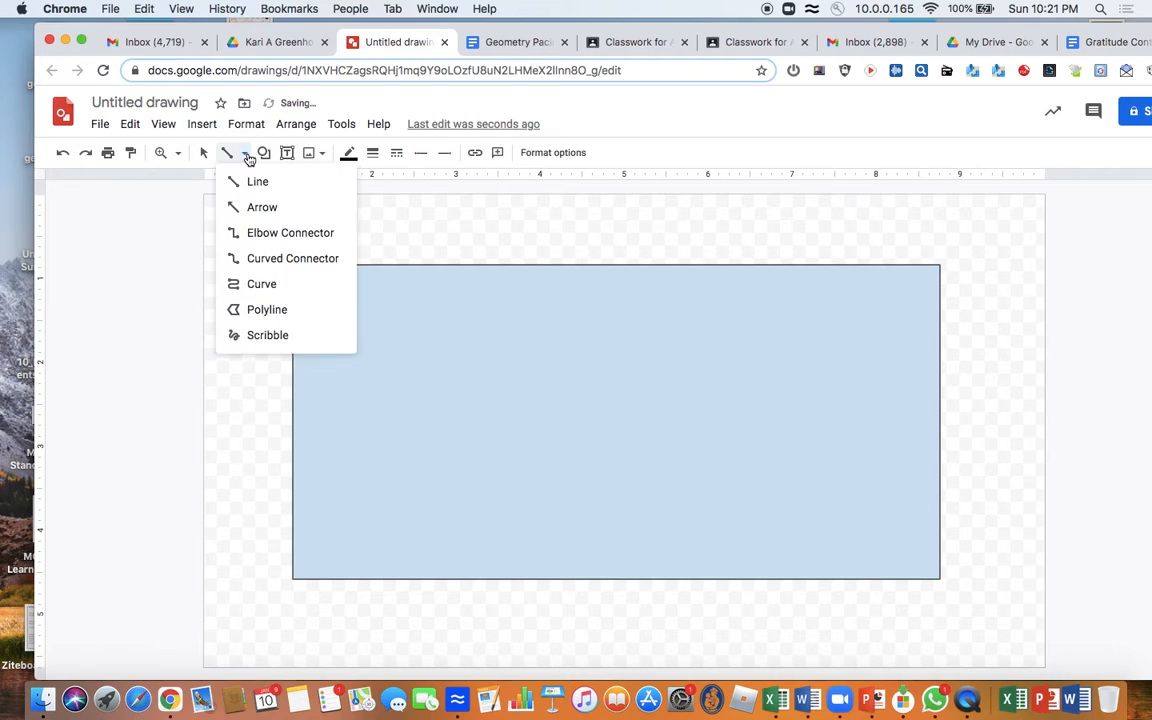
pyautogui.click(242, 184)
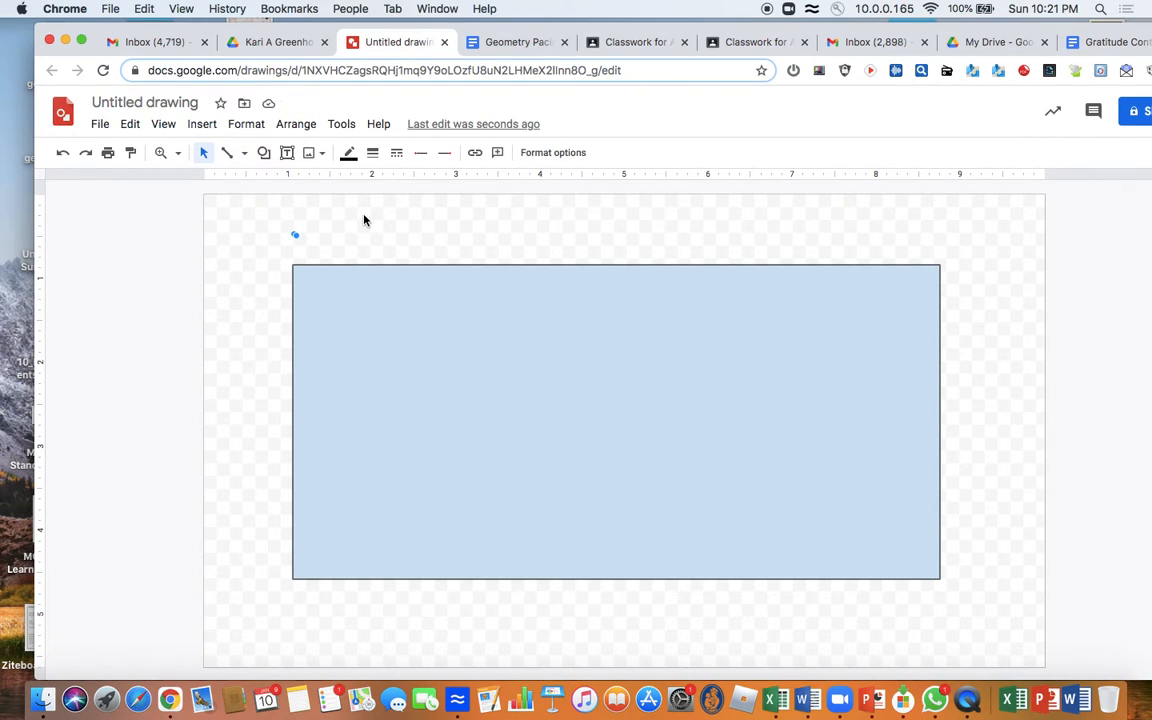
pyautogui.press('BackSpace')
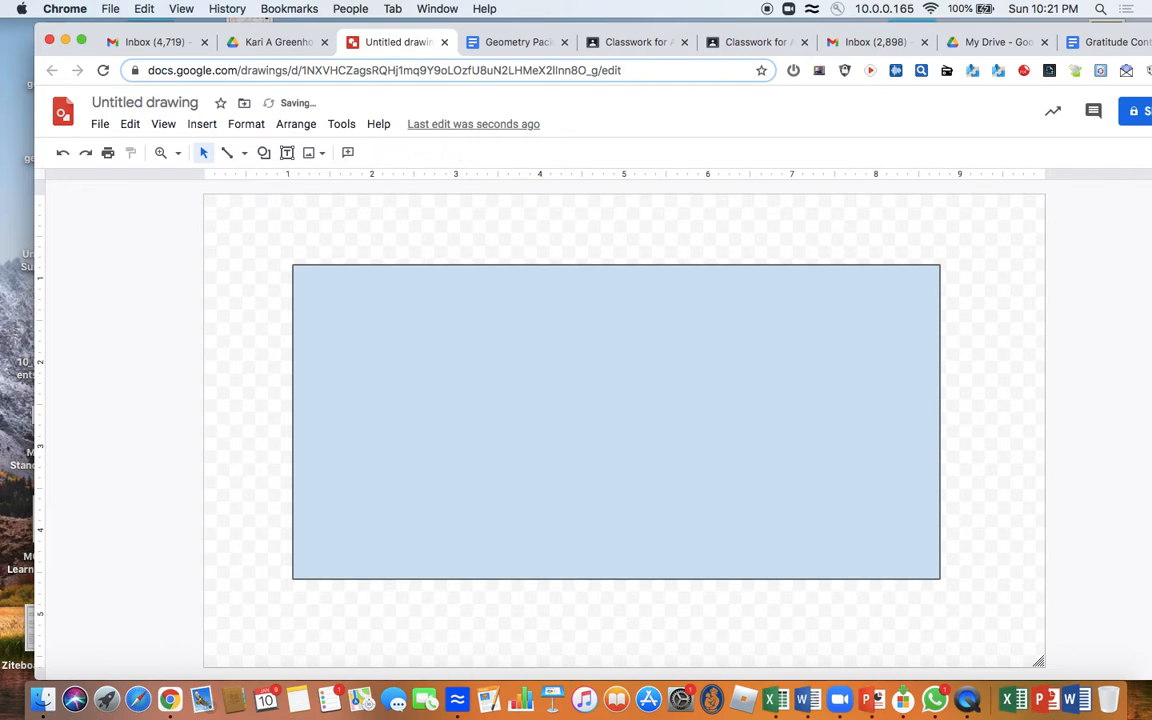
# Step: Draw short vertical lines above the rectangle's top corners, short horizontal lines beside its left corners, and a dimension line above it with a central gap
pyautogui.click(243, 153)
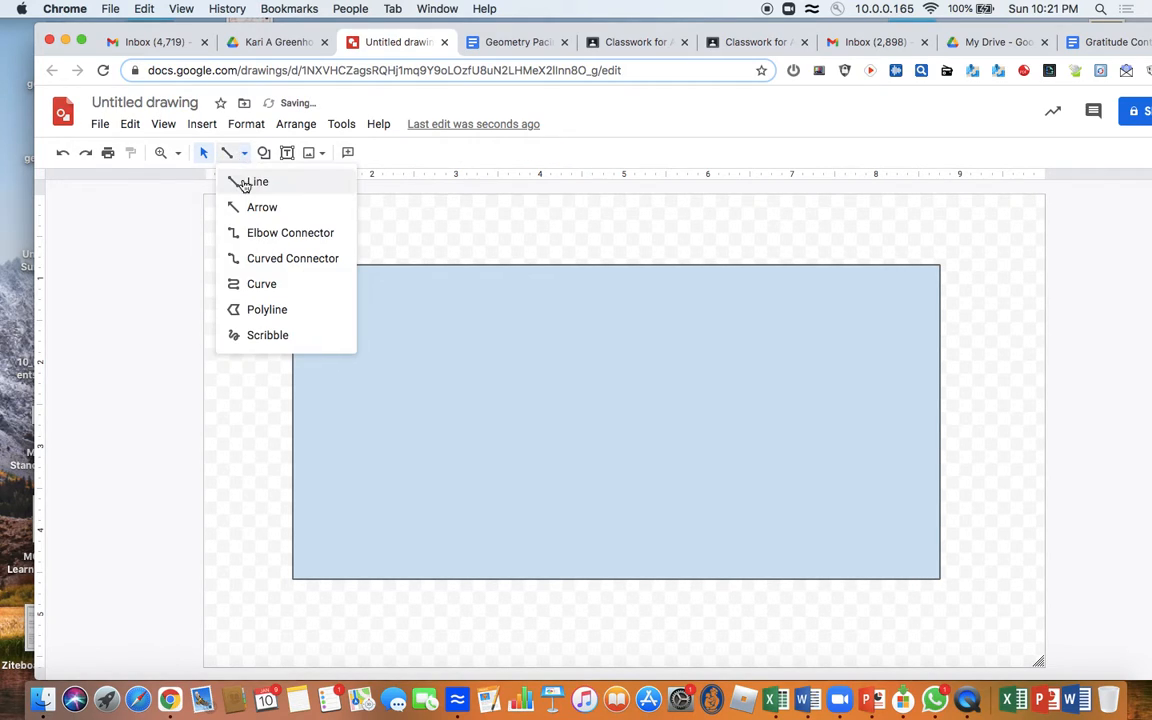
pyautogui.click(243, 180)
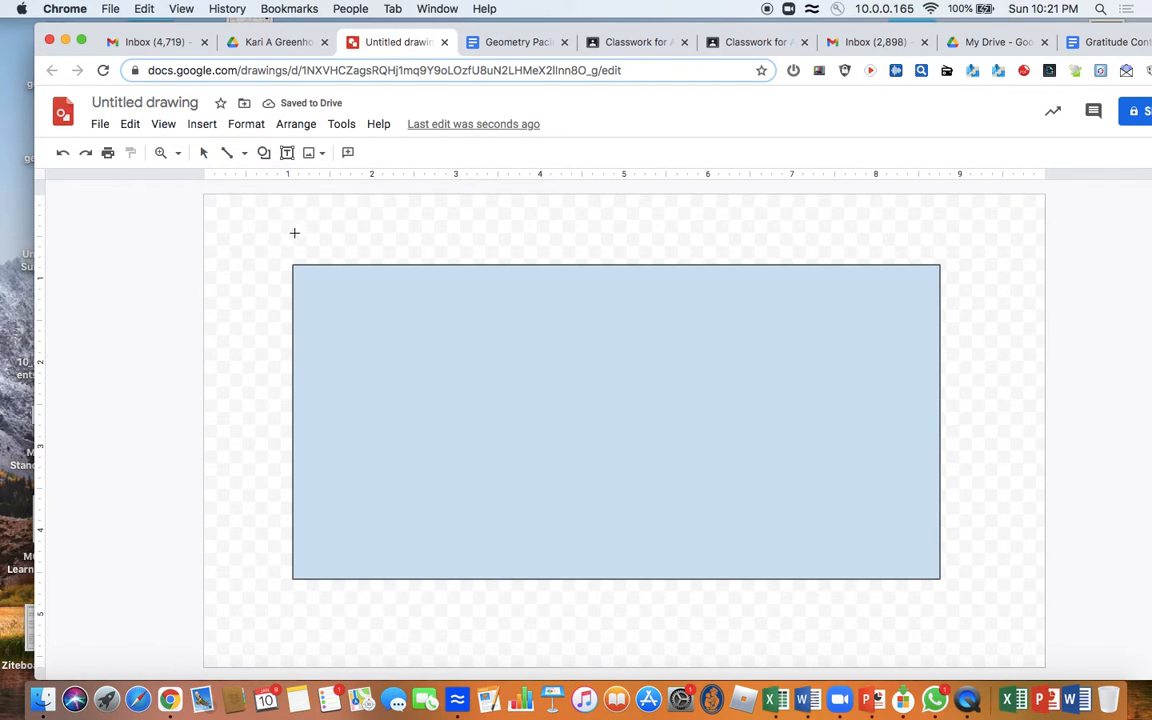
pyautogui.moveTo(294, 231); pyautogui.dragTo(295, 268)
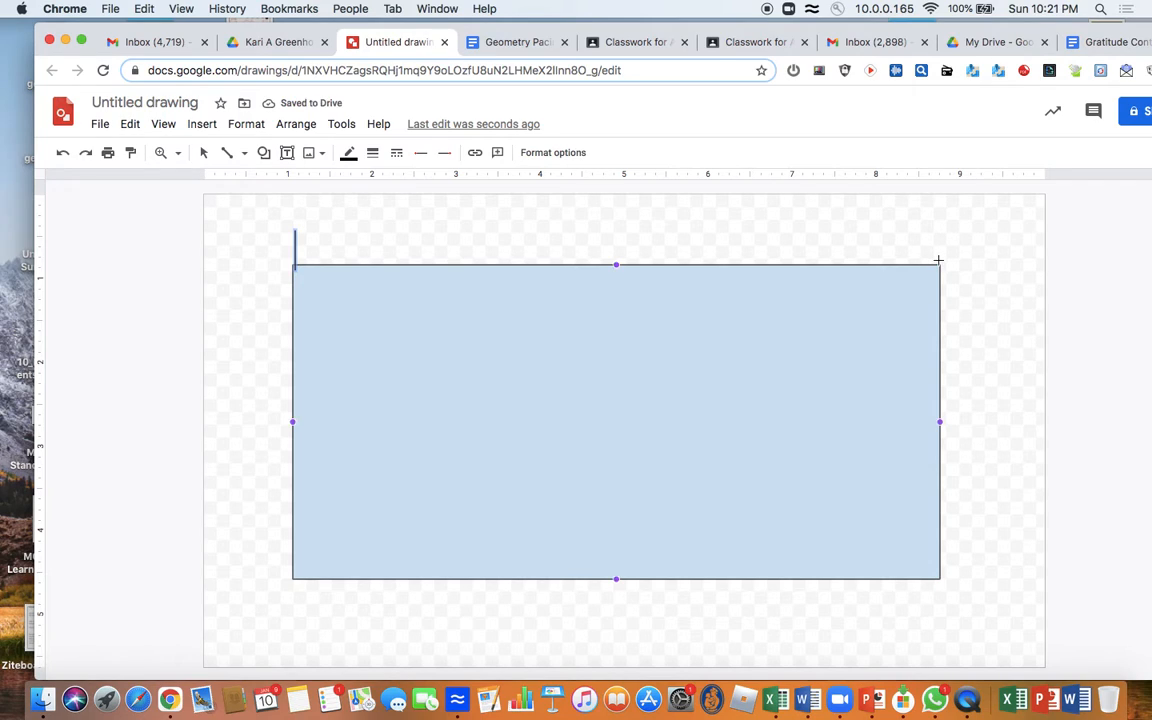
pyautogui.moveTo(938, 264); pyautogui.dragTo(938, 221)
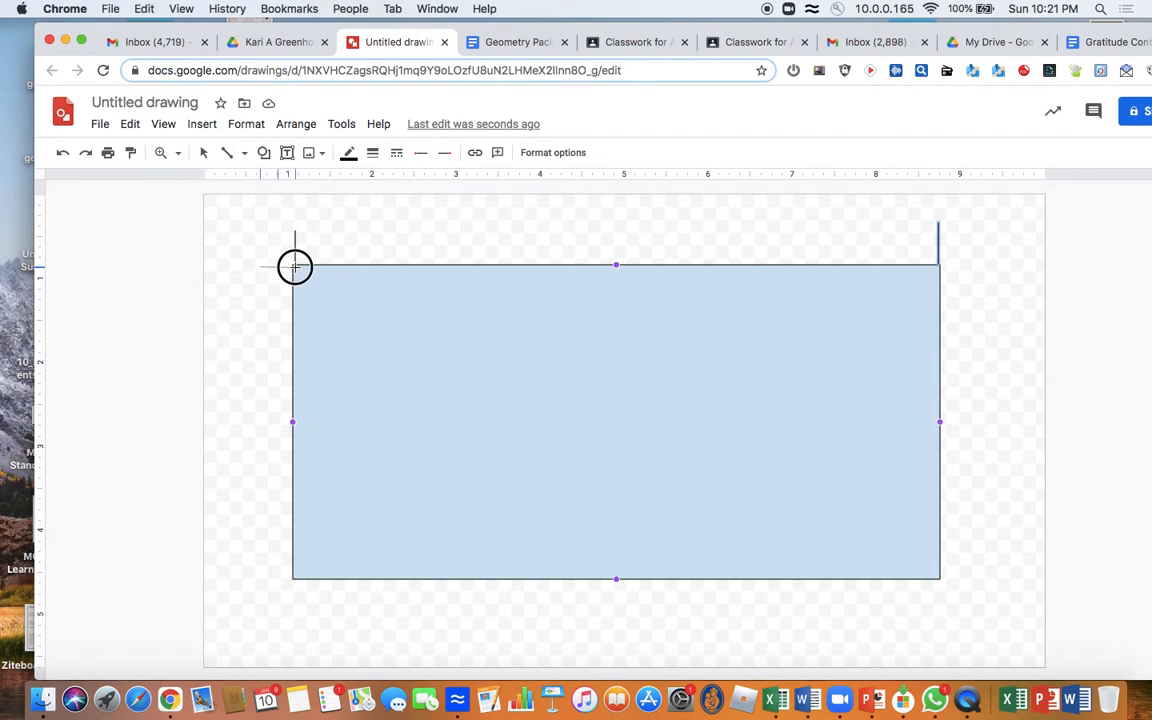
pyautogui.moveTo(294, 265); pyautogui.dragTo(259, 266)
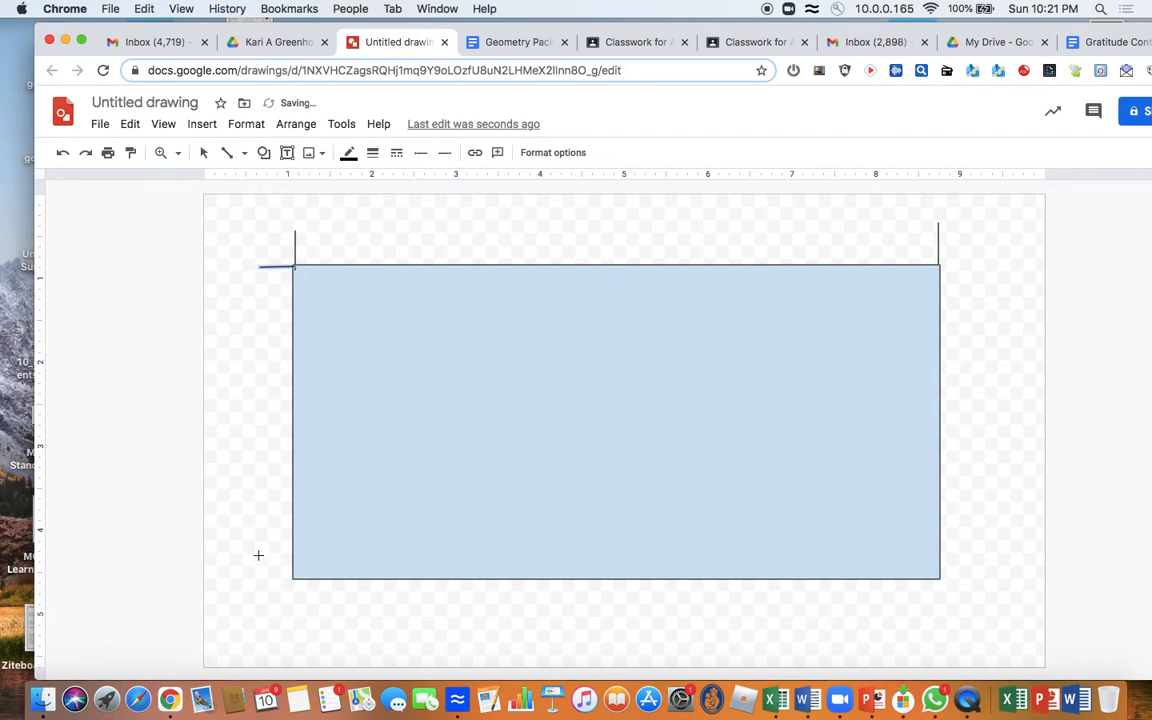
pyautogui.moveTo(257, 577); pyautogui.dragTo(289, 575)
pyautogui.moveTo(296, 243); pyautogui.dragTo(546, 244)
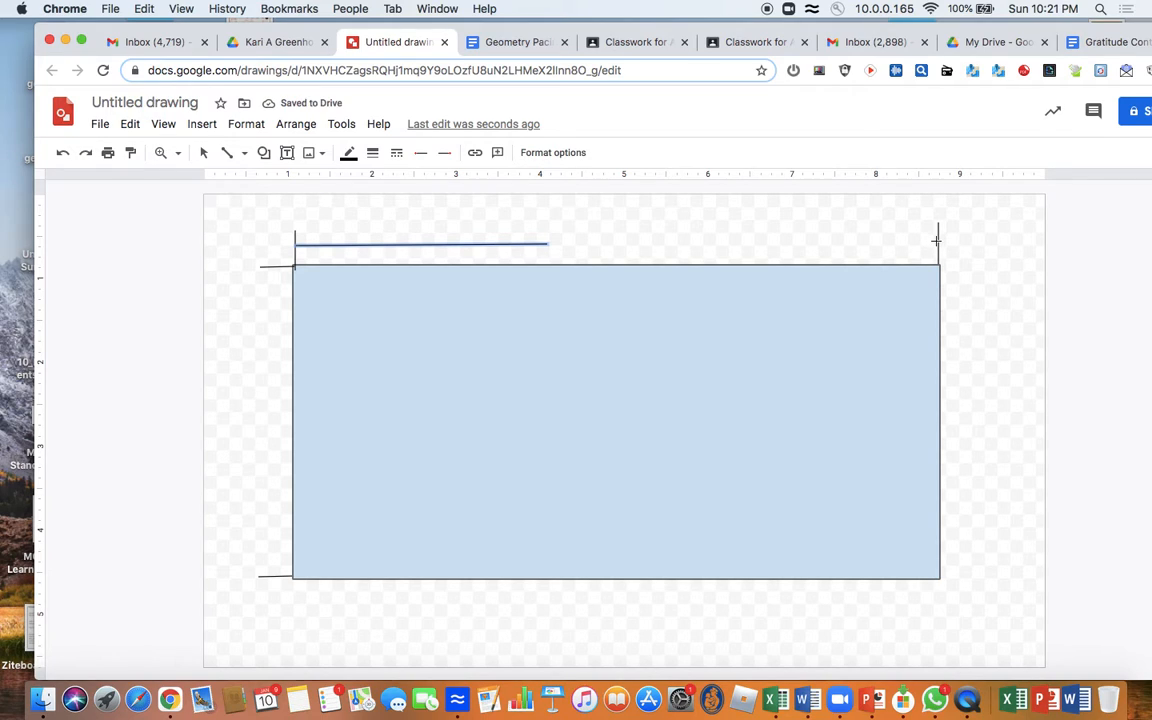
pyautogui.moveTo(938, 242); pyautogui.dragTo(683, 244)
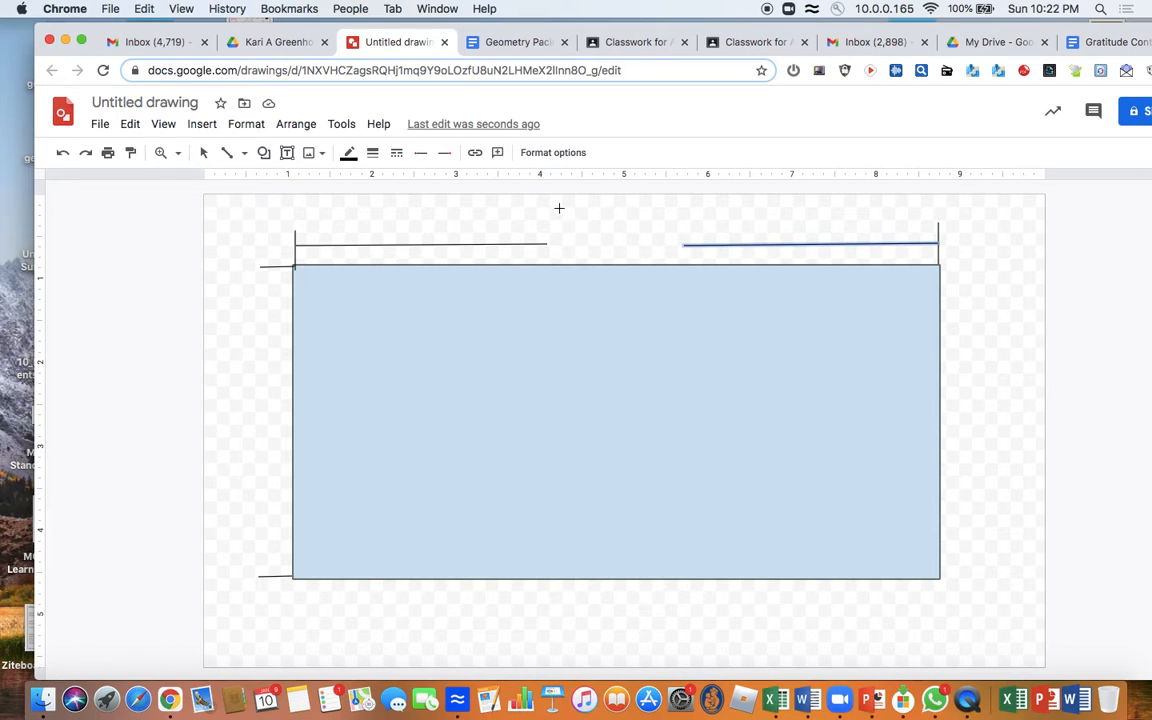
# Step: Add a text box about 1.8 inches wide and 0.5 inches tall in the gap of the dimension line above the rectangle
pyautogui.click(287, 154)
pyautogui.click(576, 241)
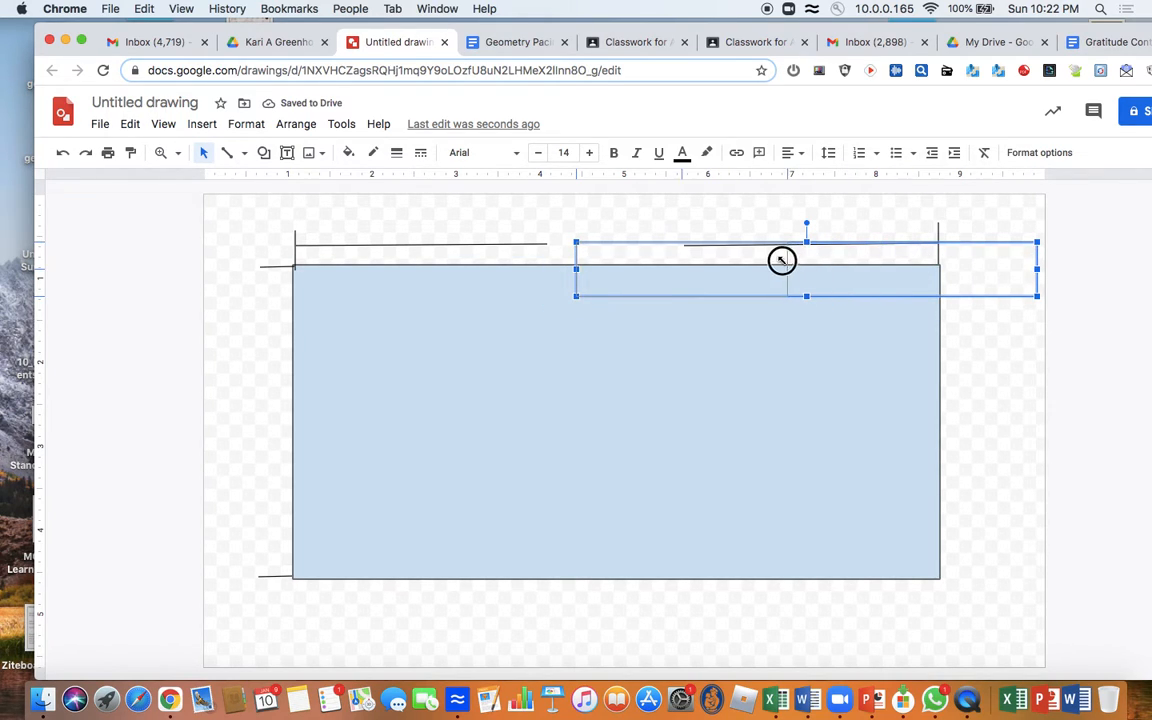
pyautogui.moveTo(733, 266); pyautogui.dragTo(734, 268)
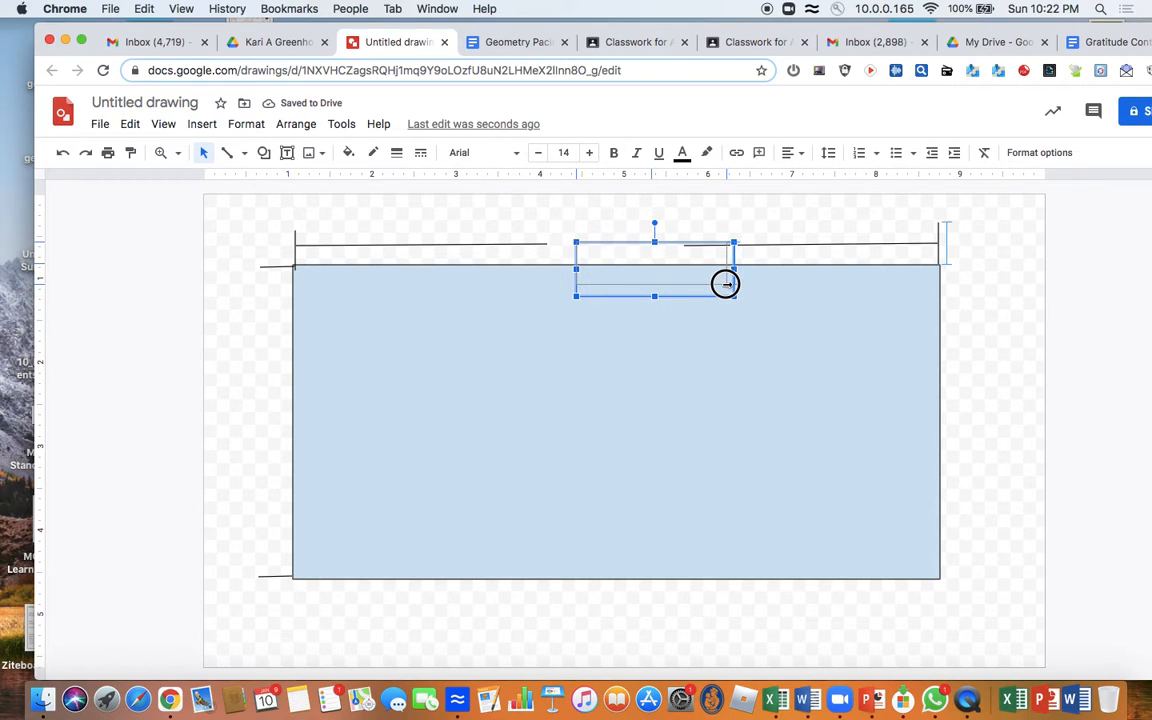
pyautogui.moveTo(726, 284); pyautogui.dragTo(727, 284)
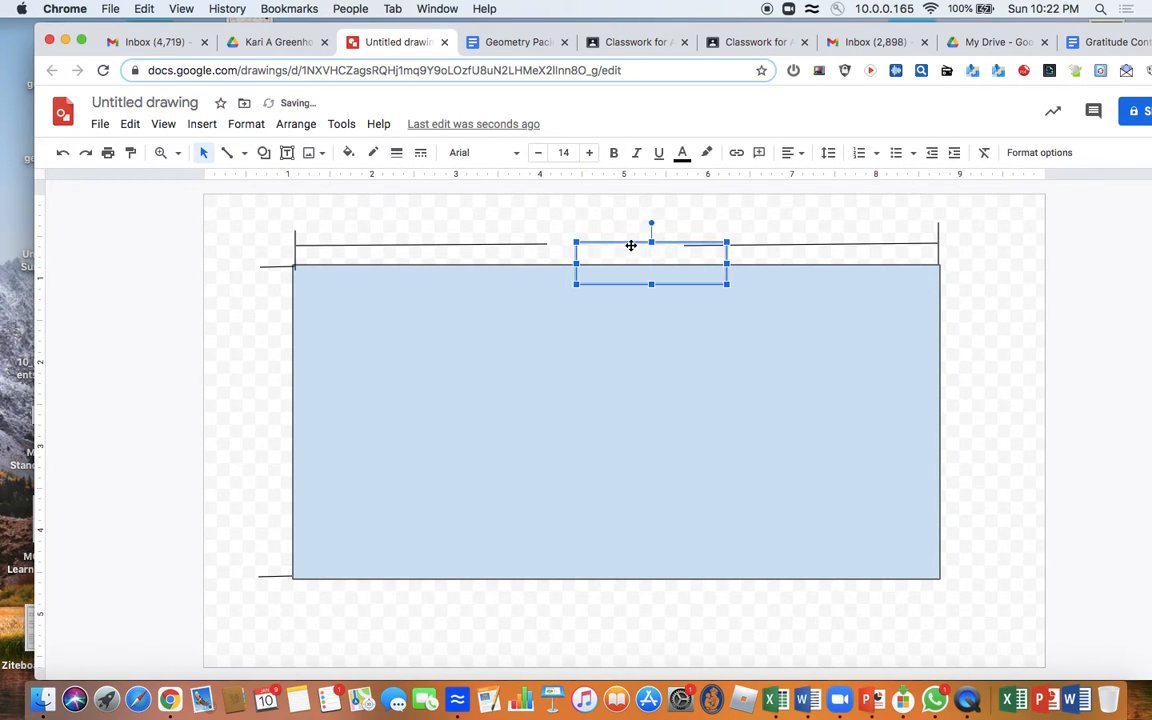
pyautogui.moveTo(628, 243); pyautogui.dragTo(618, 219)
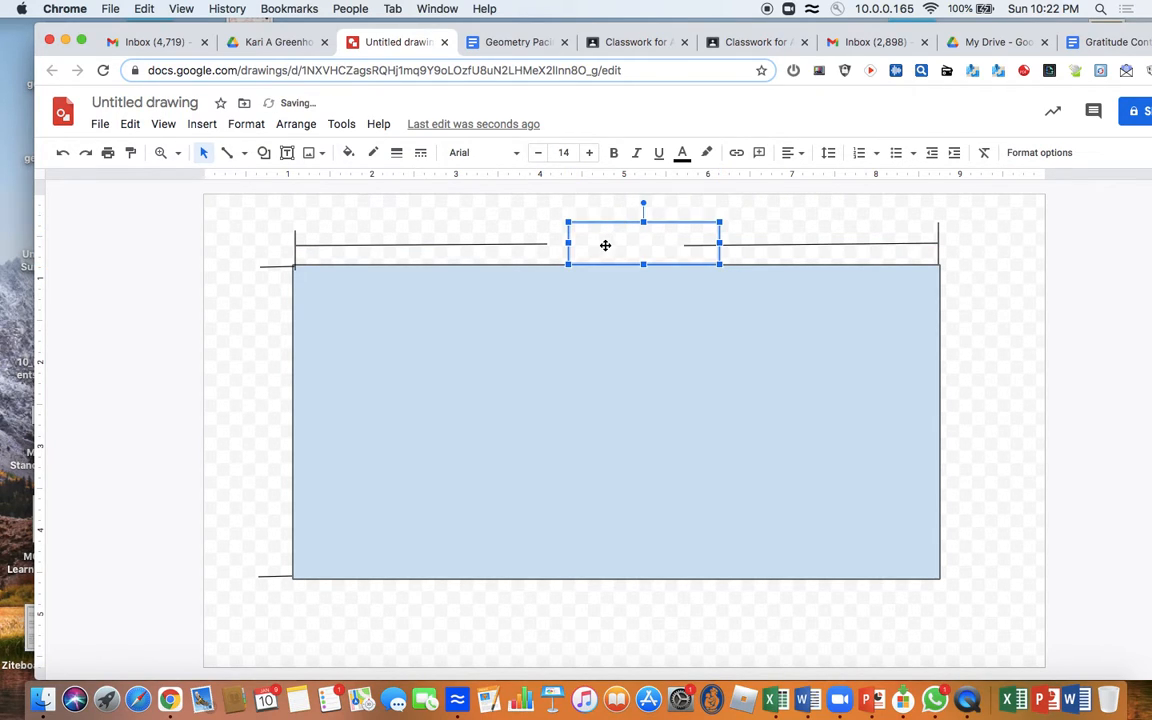
# Step: Label the dimension above the rectangle "10 ft"
pyautogui.click(598, 246)
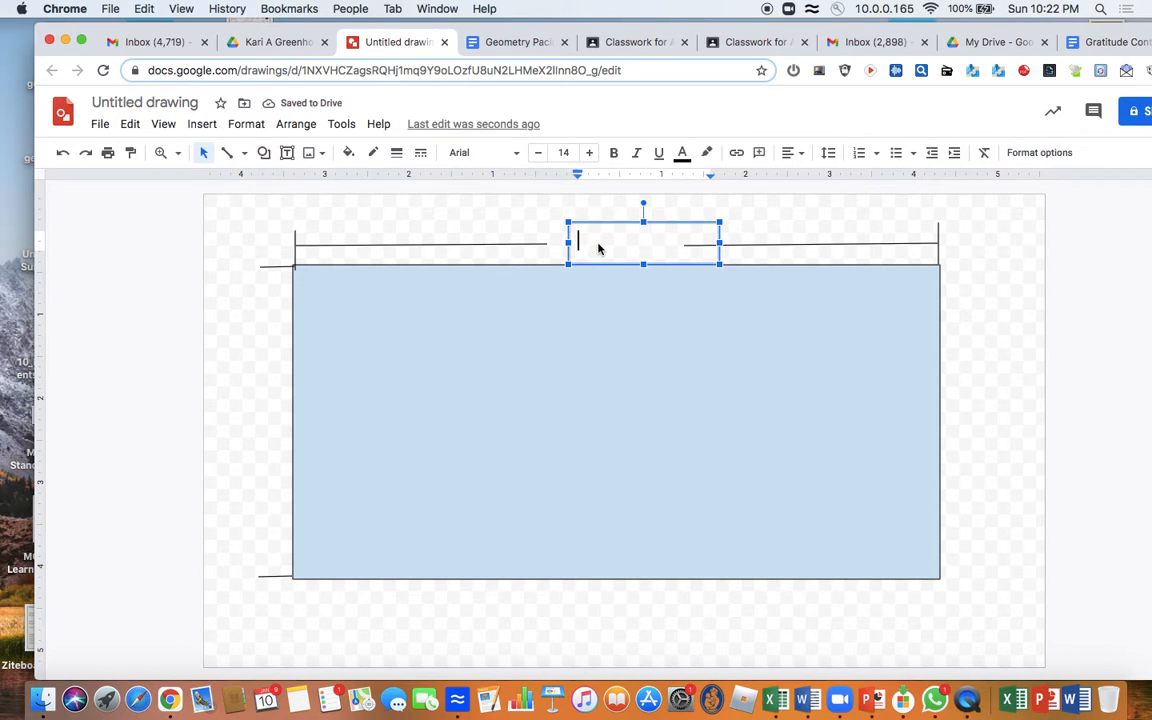
pyautogui.write('12 ft')
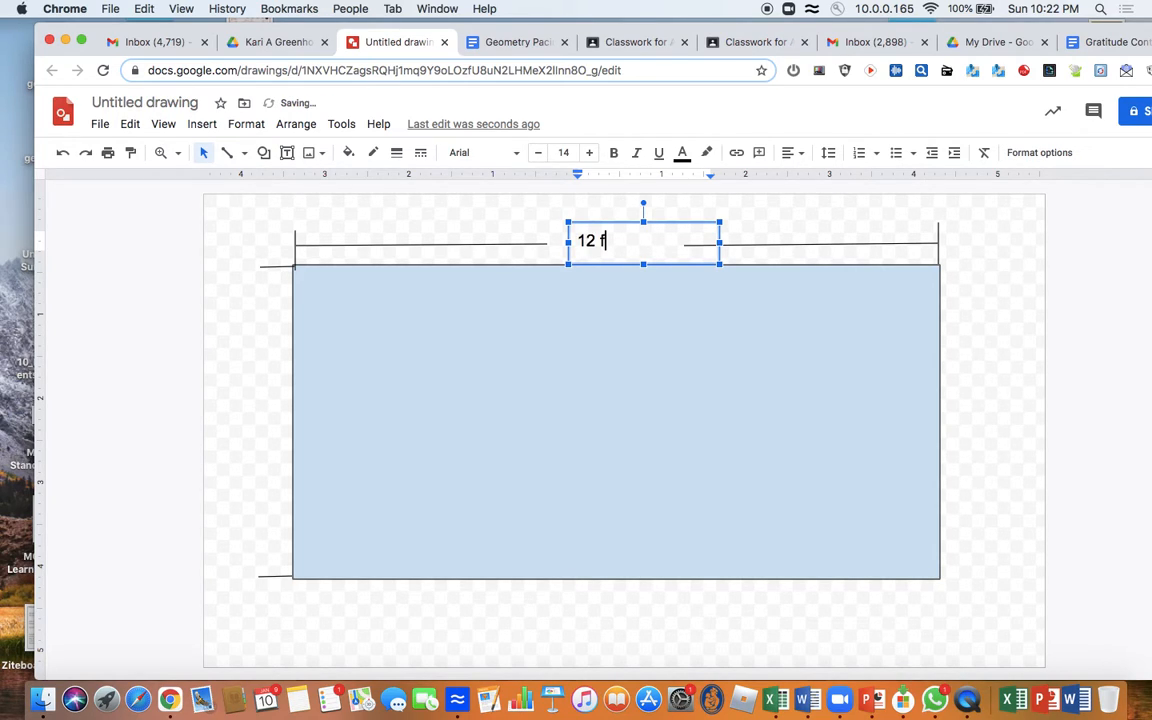
pyautogui.press('BackSpace')
pyautogui.press('BackSpace')
pyautogui.press('BackSpace')
pyautogui.press('BackSpace')
pyautogui.press('BackSpace')
pyautogui.write('10 ft')
pyautogui.click(807, 213)
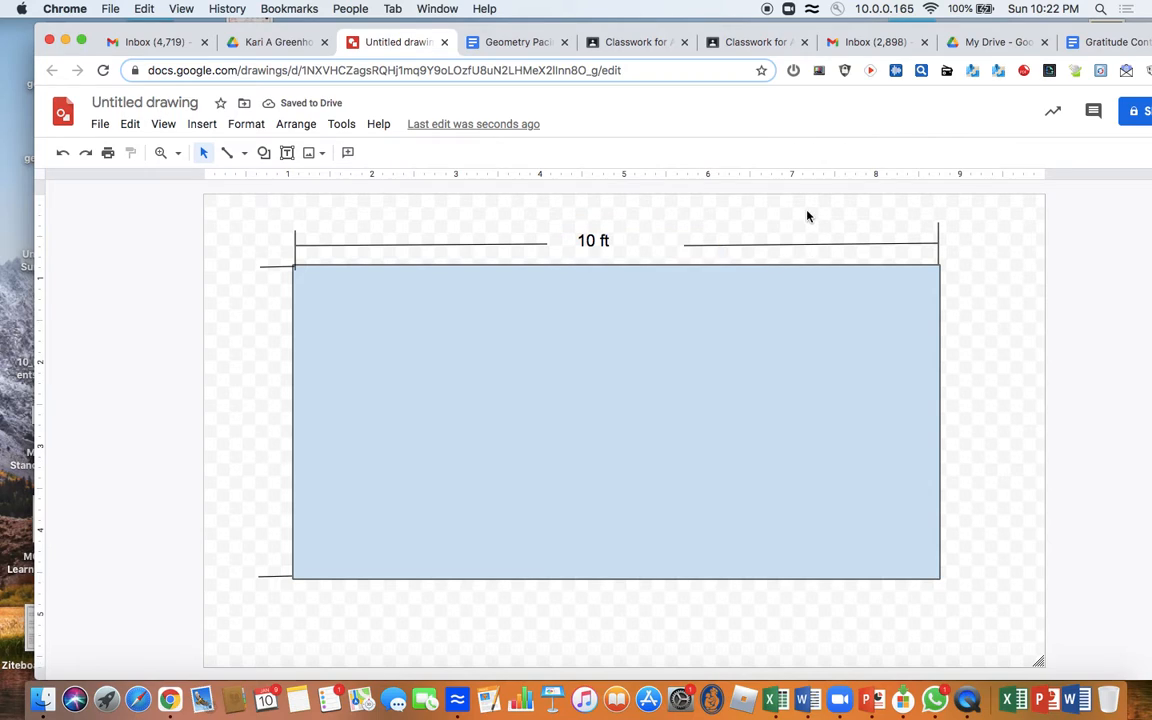
# Step: Draw a vertical dimension line beside the rectangle's left edge in two segments, leaving a central gap of about 0.6 inches
pyautogui.click(230, 157)
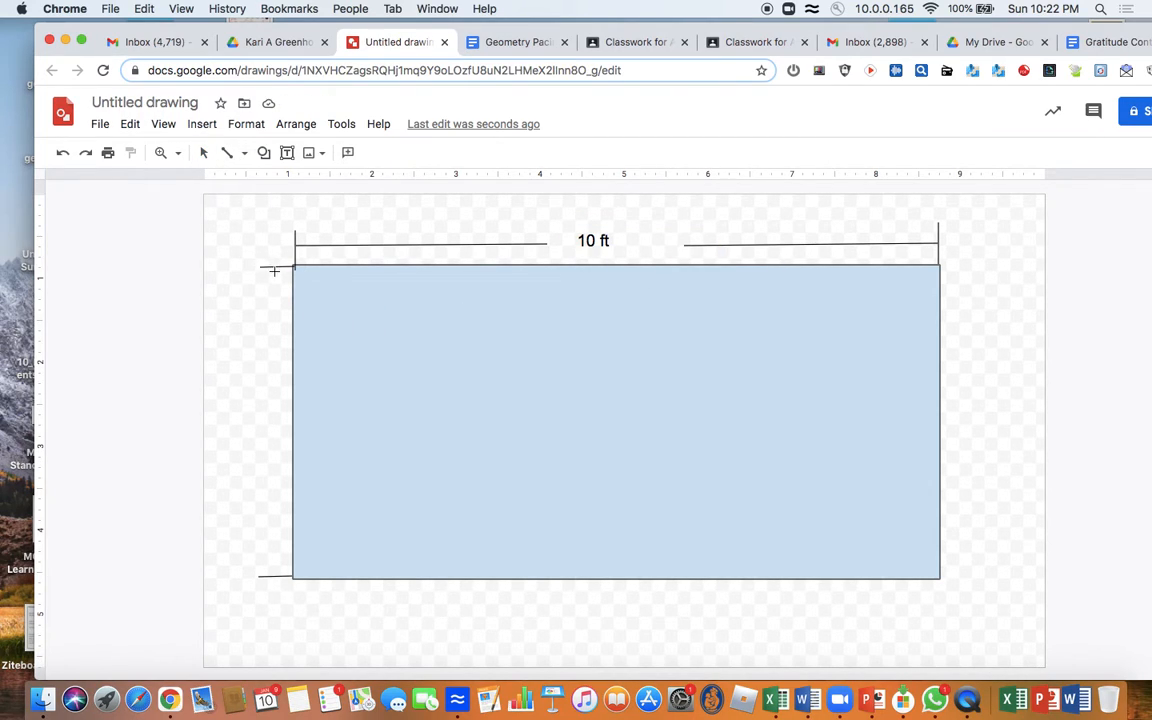
pyautogui.moveTo(274, 267); pyautogui.dragTo(274, 390)
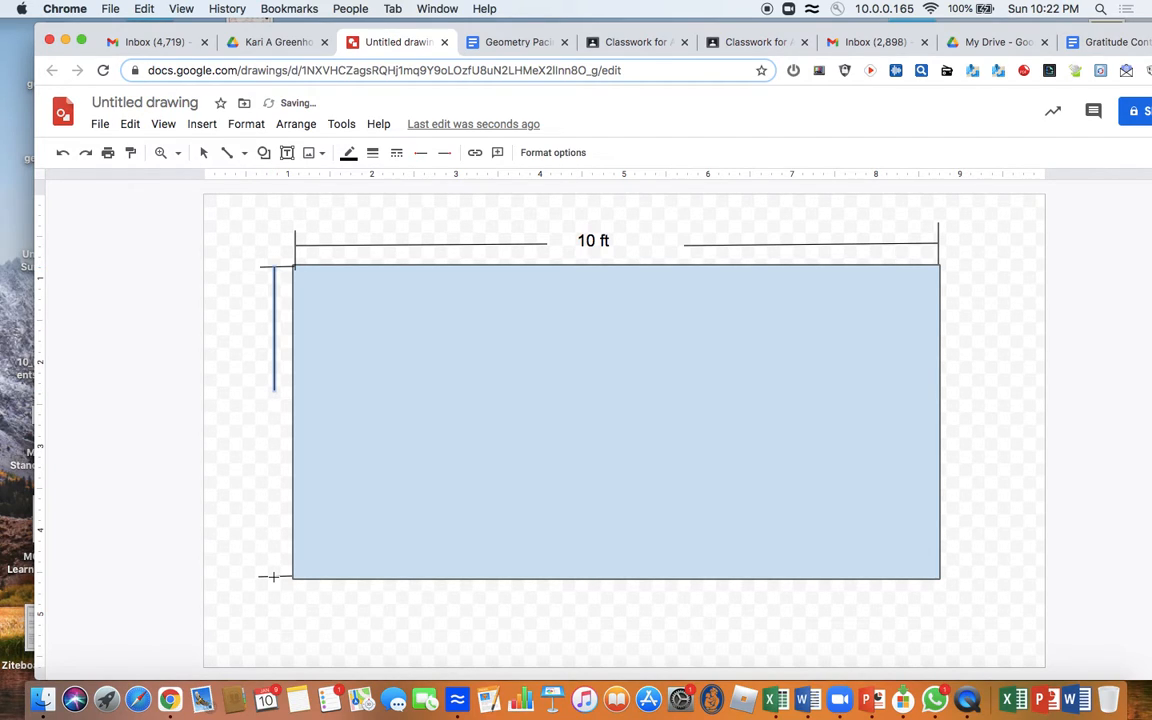
pyautogui.moveTo(273, 577); pyautogui.dragTo(273, 438)
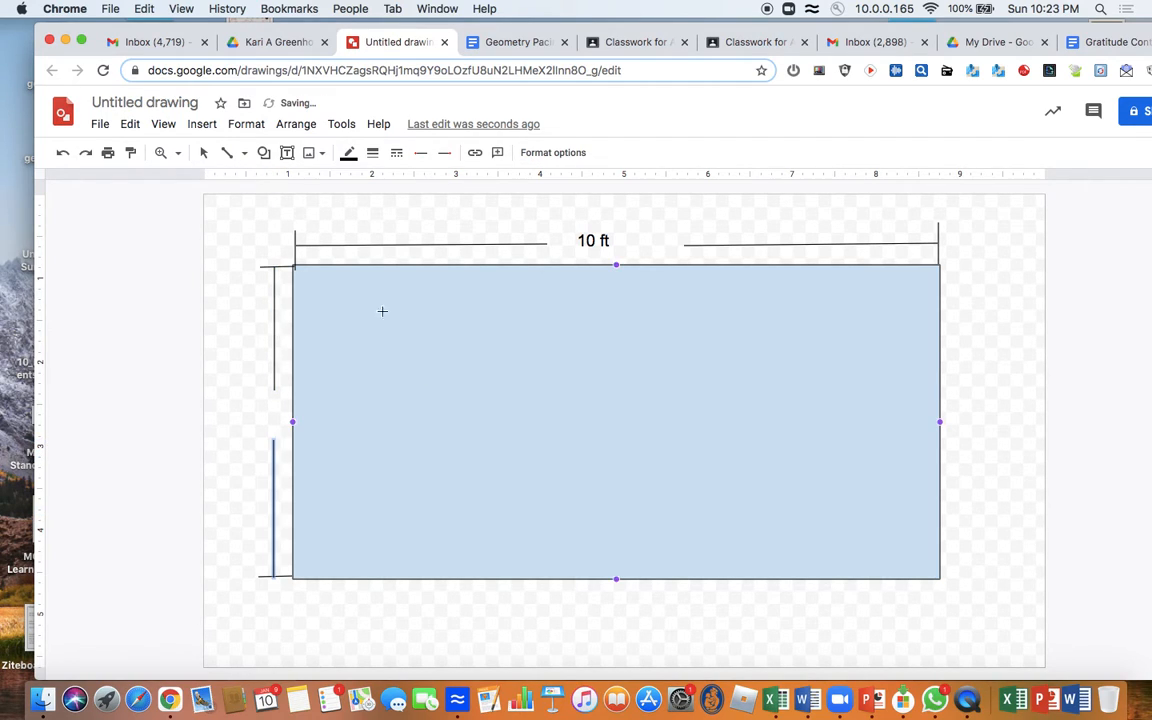
# Step: Add a text box about 1.5 inches wide and 0.4 inches tall inside the rectangle near its left edge
pyautogui.click(287, 154)
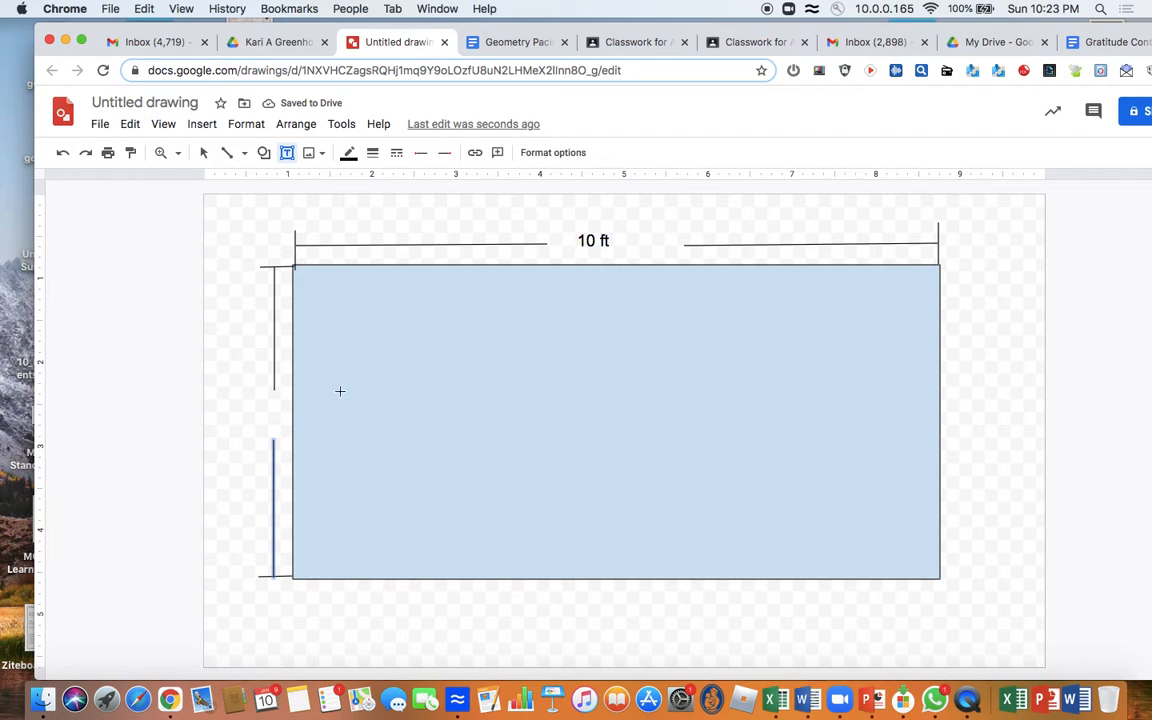
pyautogui.moveTo(331, 400); pyautogui.dragTo(792, 451)
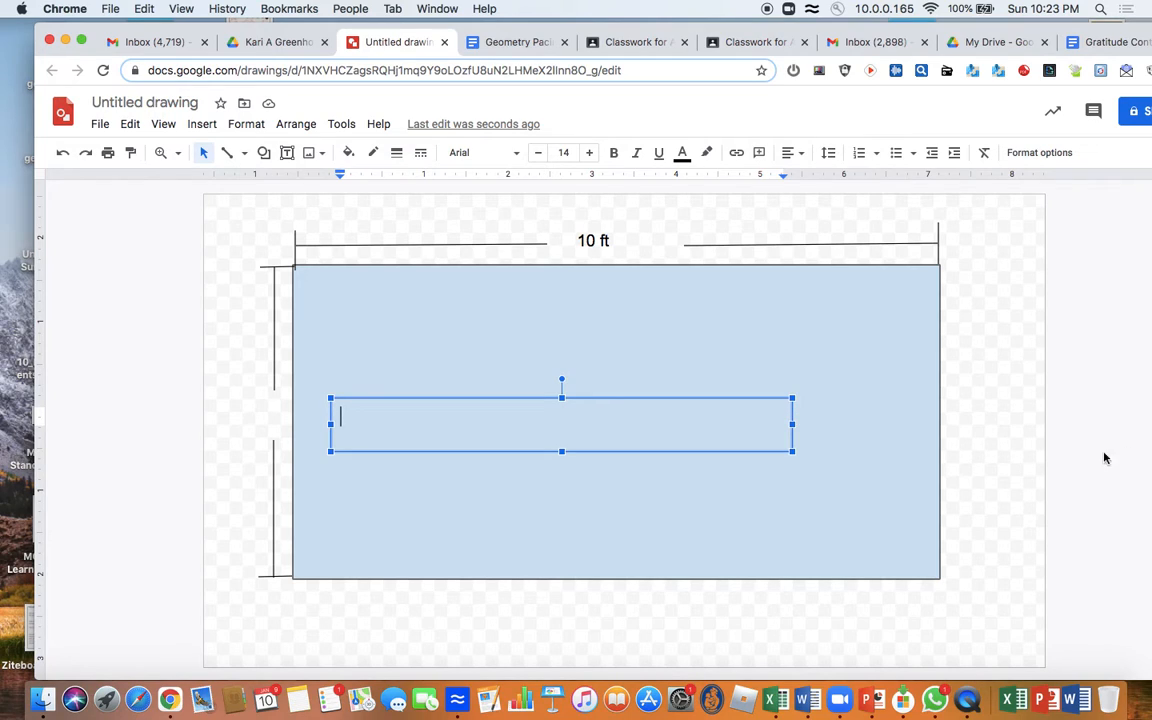
pyautogui.moveTo(793, 425); pyautogui.dragTo(392, 437)
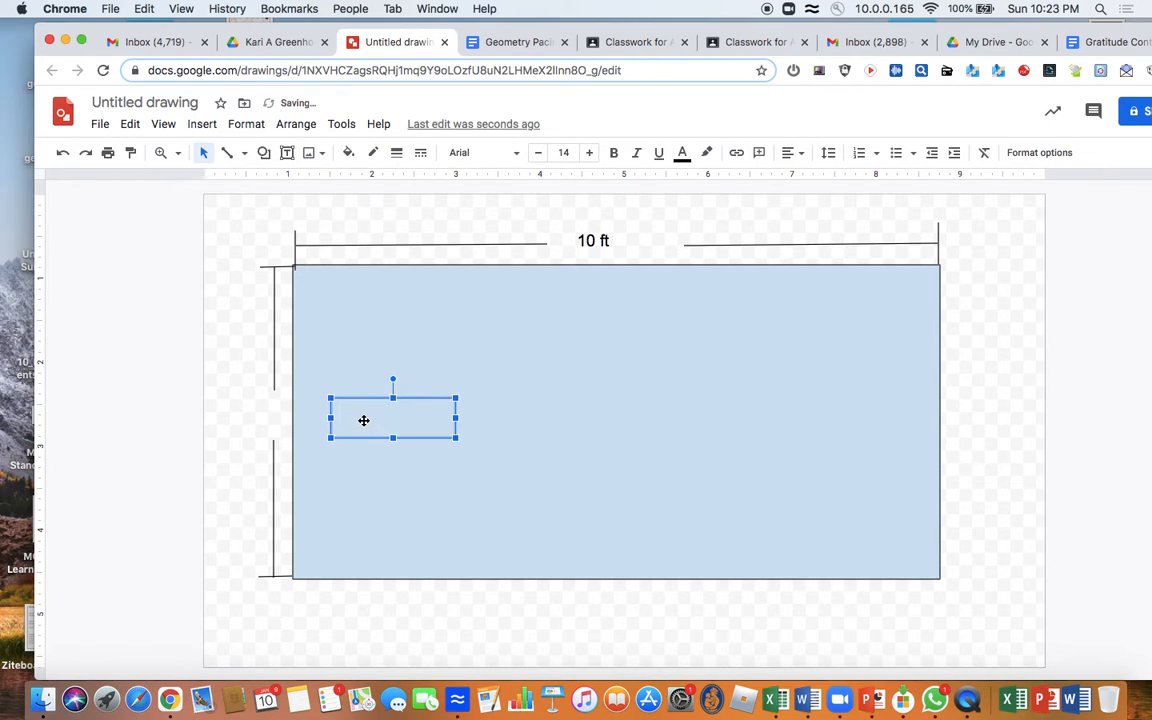
pyautogui.moveTo(394, 439); pyautogui.dragTo(393, 431)
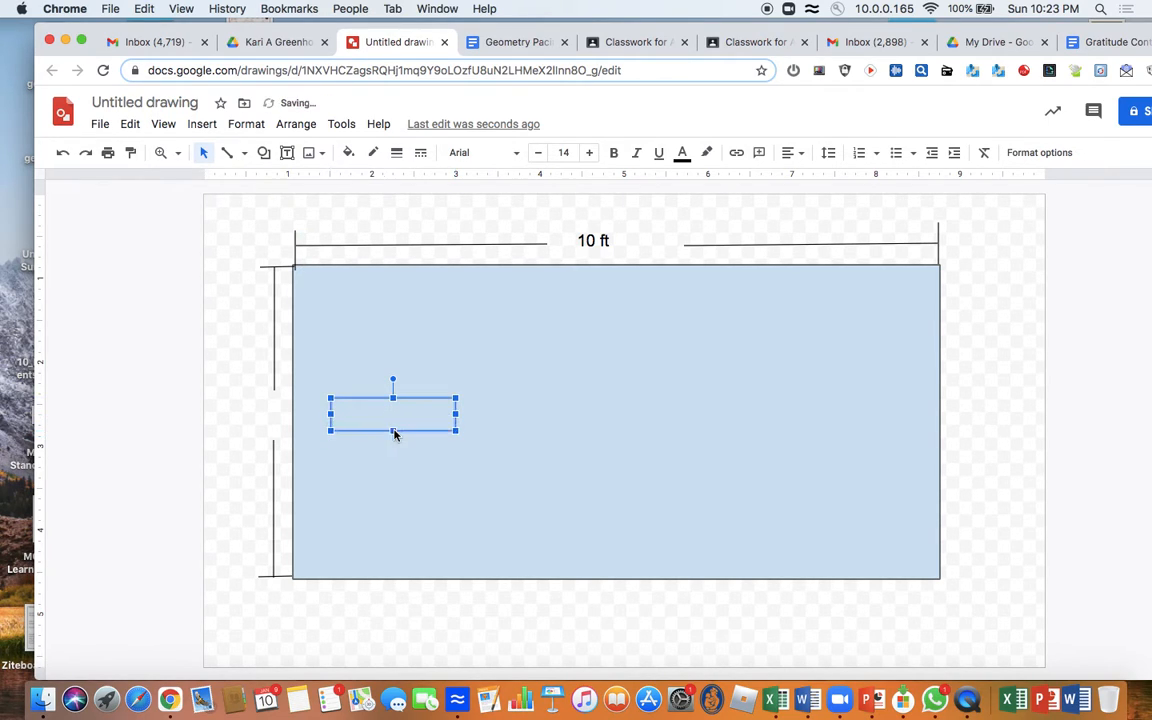
# Step: Enter "7 ft" in the text box inside the rectangle
pyautogui.click(355, 417)
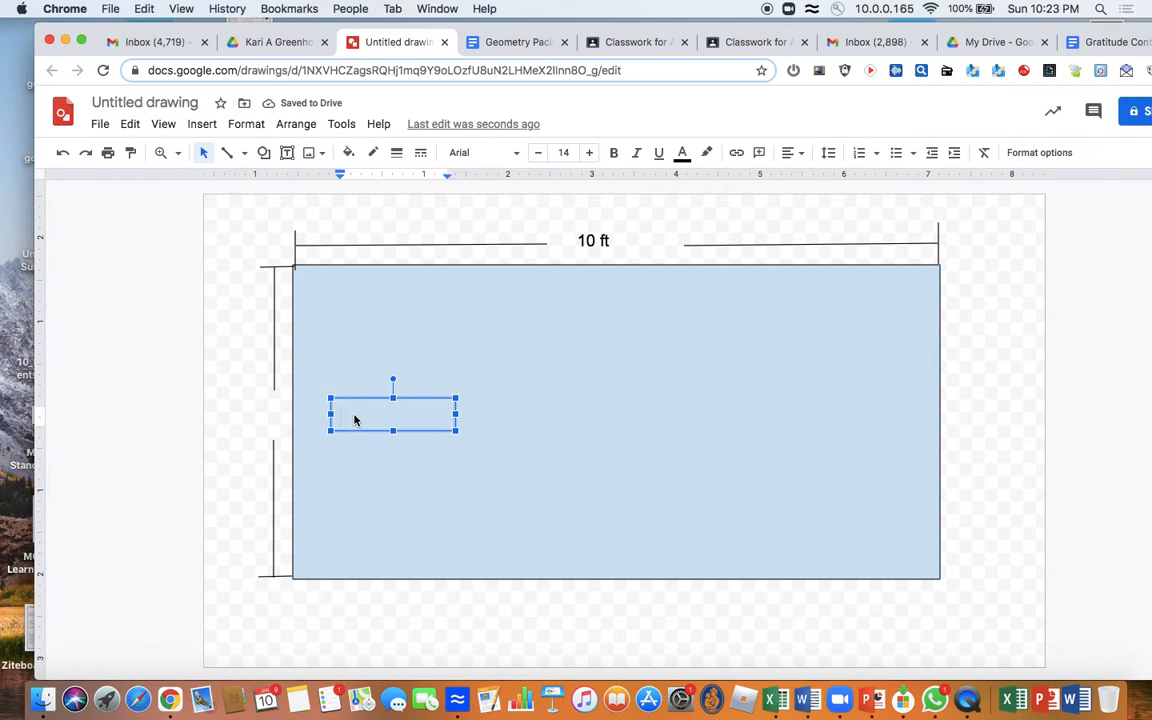
pyautogui.write('9ft')
pyautogui.press('BackSpace')
pyautogui.press('BackSpace')
pyautogui.press('BackSpace')
pyautogui.click(436, 387)
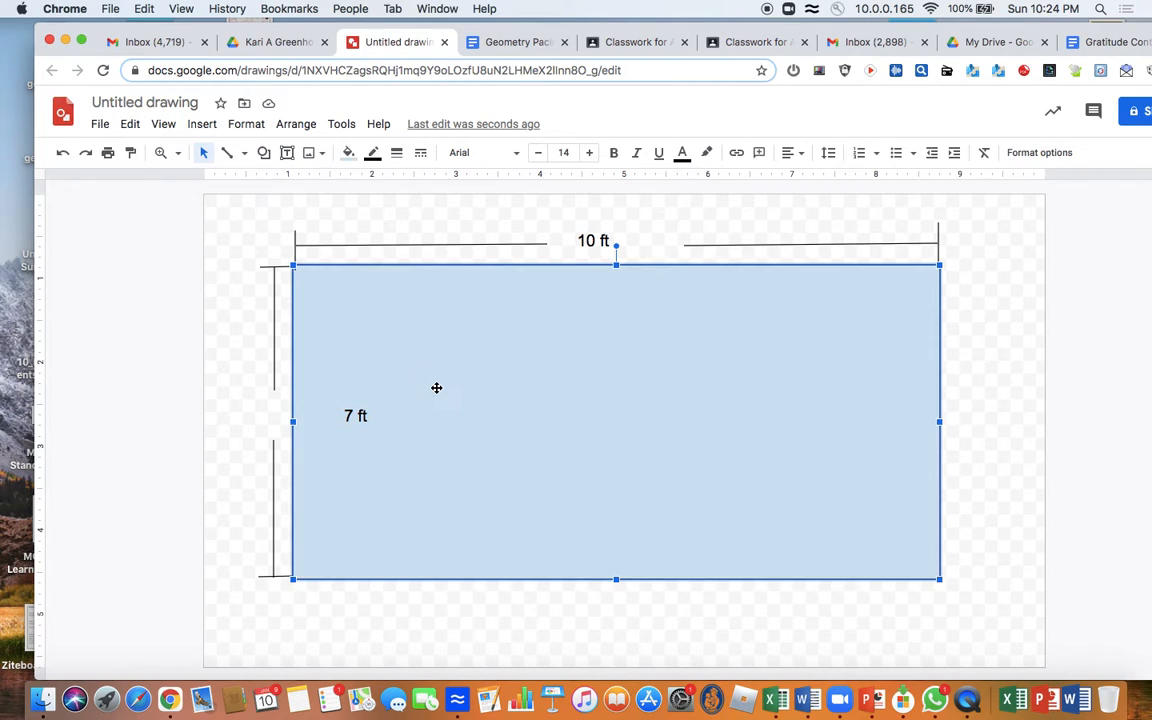
# Step: Rotate the "7 ft" label 90° counterclockwise, fit it into the gap of the left dimension line and shorten its box
pyautogui.click(366, 413)
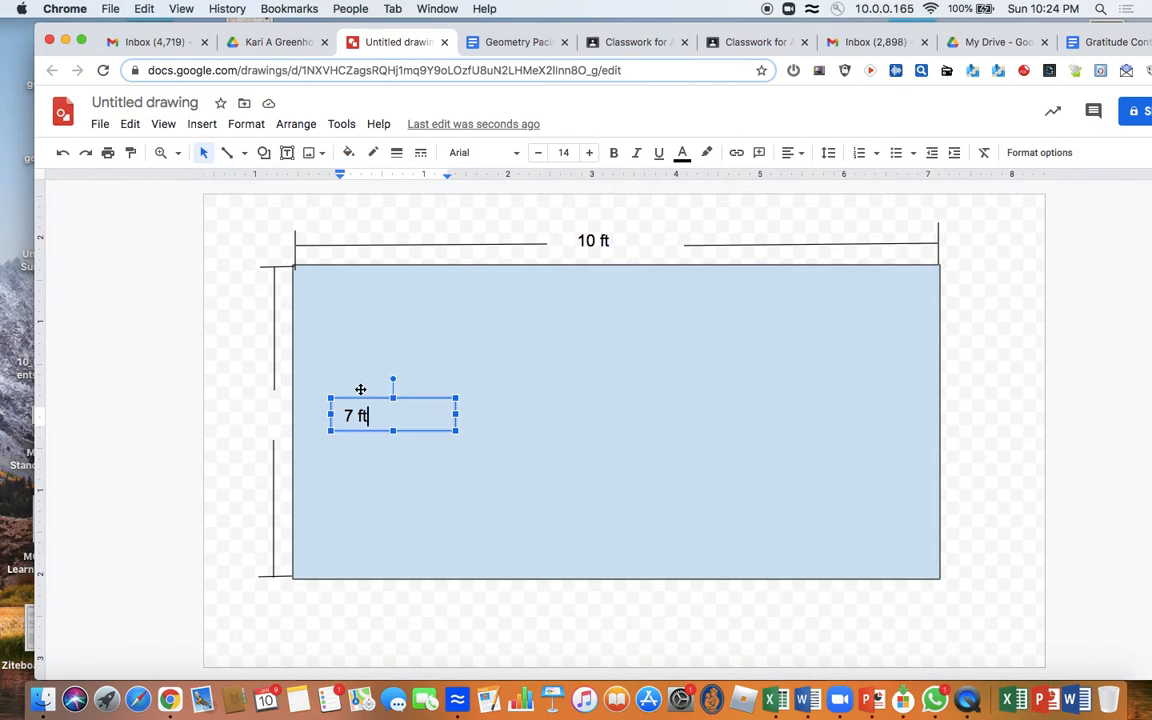
pyautogui.moveTo(356, 397); pyautogui.dragTo(232, 416)
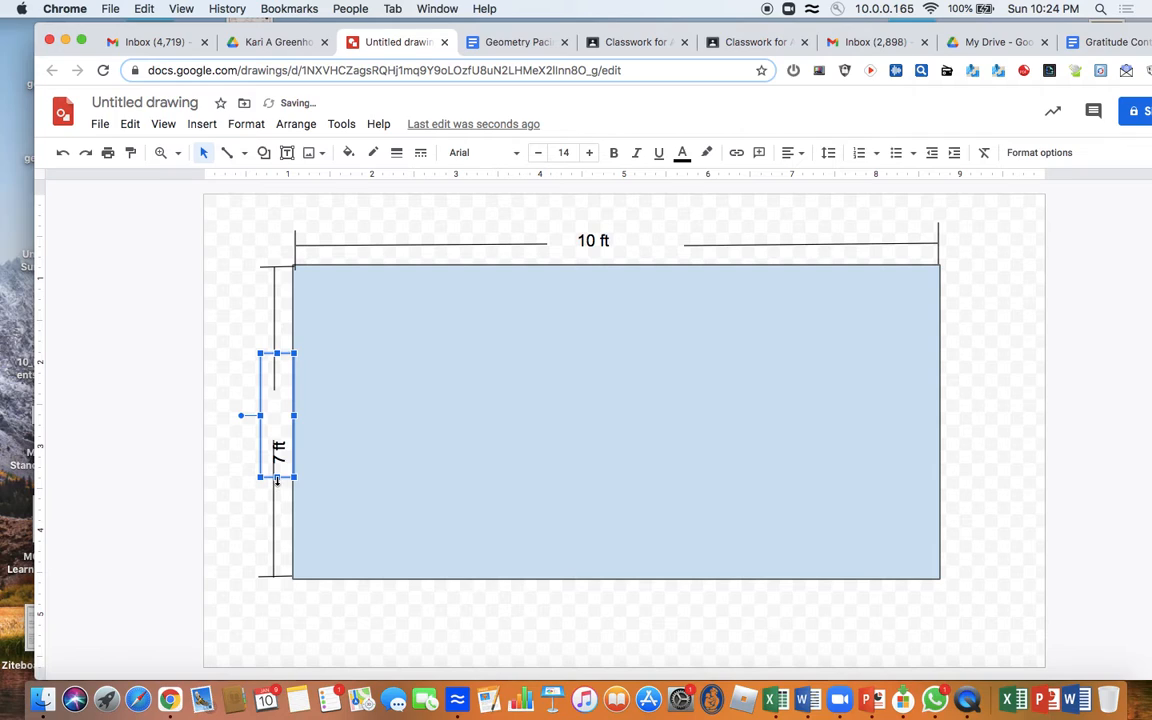
pyautogui.moveTo(277, 479); pyautogui.dragTo(277, 432)
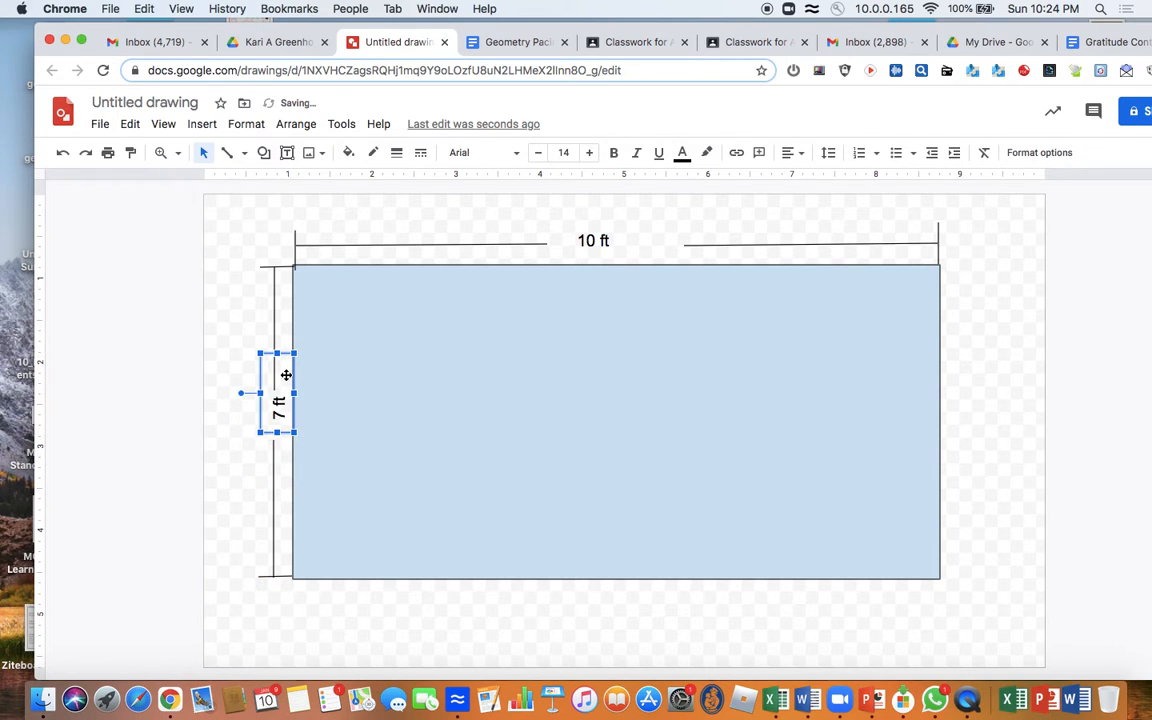
pyautogui.click(344, 369)
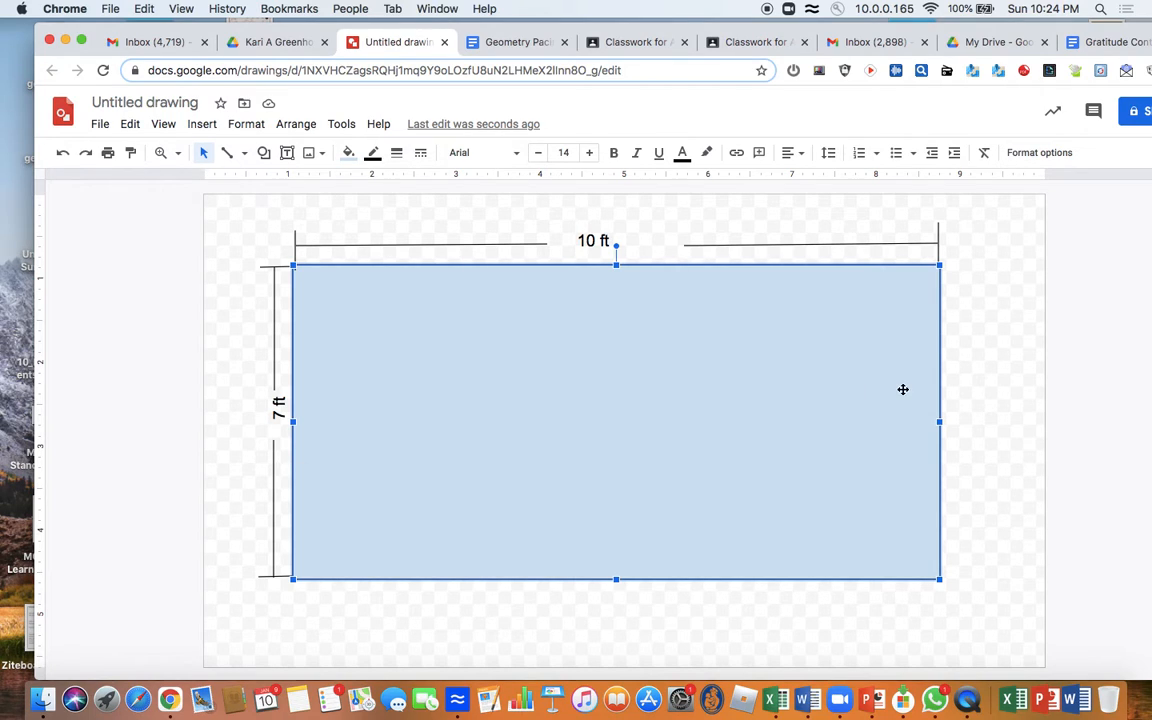
# Step: Add a text box about 1.7 inches wide and 0.4 inches tall at the rectangle's upper-right corner
pyautogui.click(286, 153)
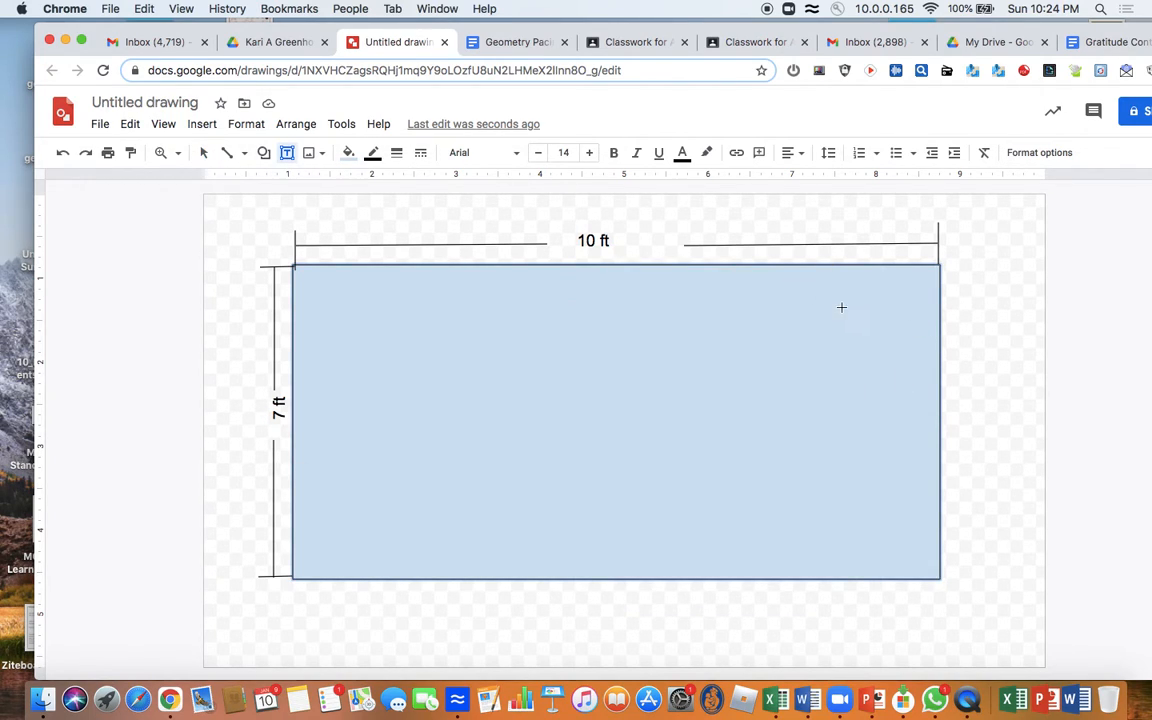
pyautogui.click(961, 262)
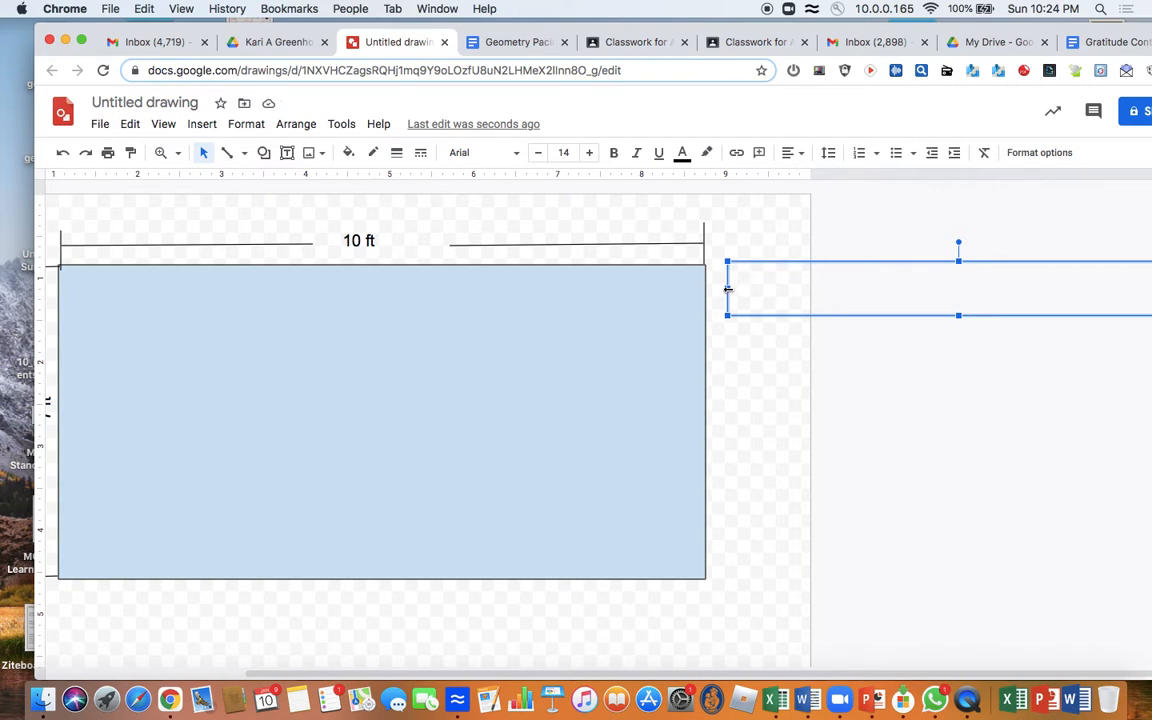
pyautogui.moveTo(728, 289); pyautogui.dragTo(780, 292)
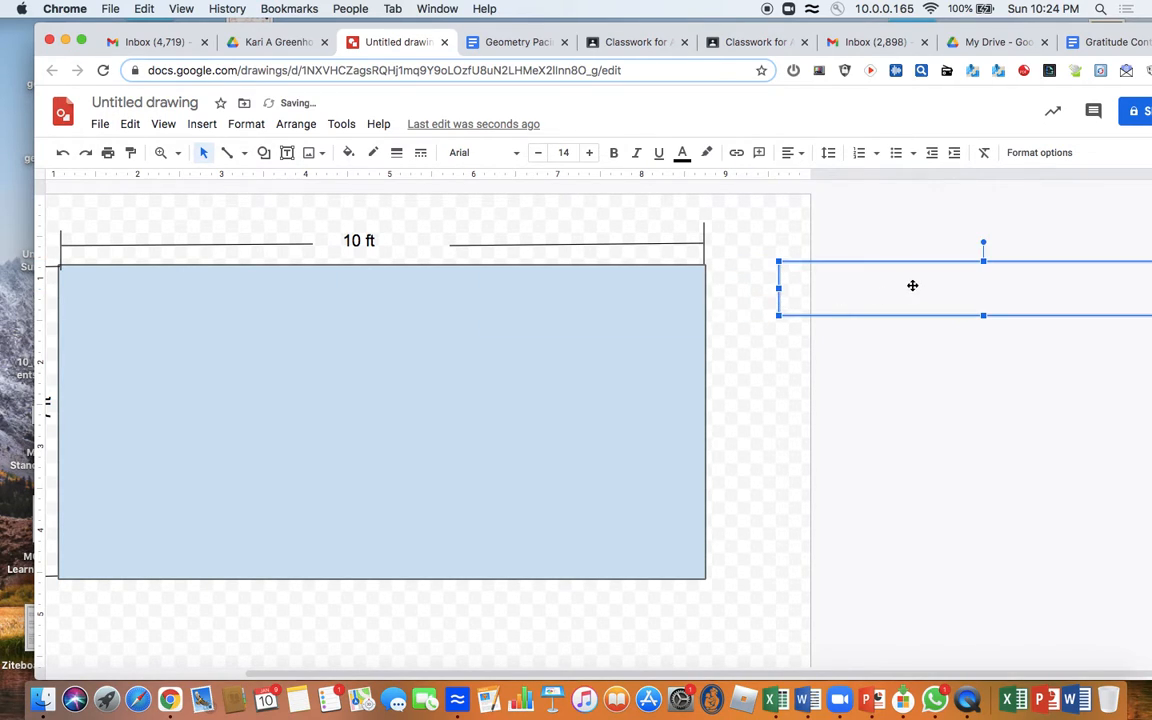
pyautogui.moveTo(924, 265); pyautogui.dragTo(787, 267)
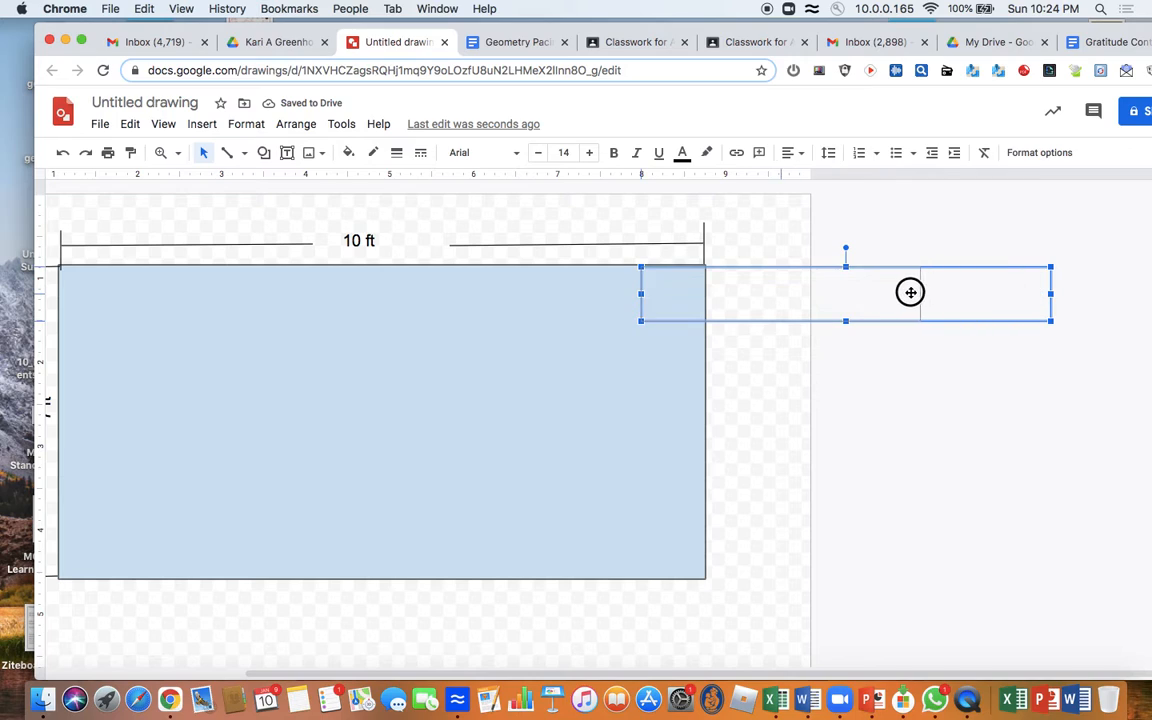
pyautogui.moveTo(858, 293); pyautogui.dragTo(832, 297)
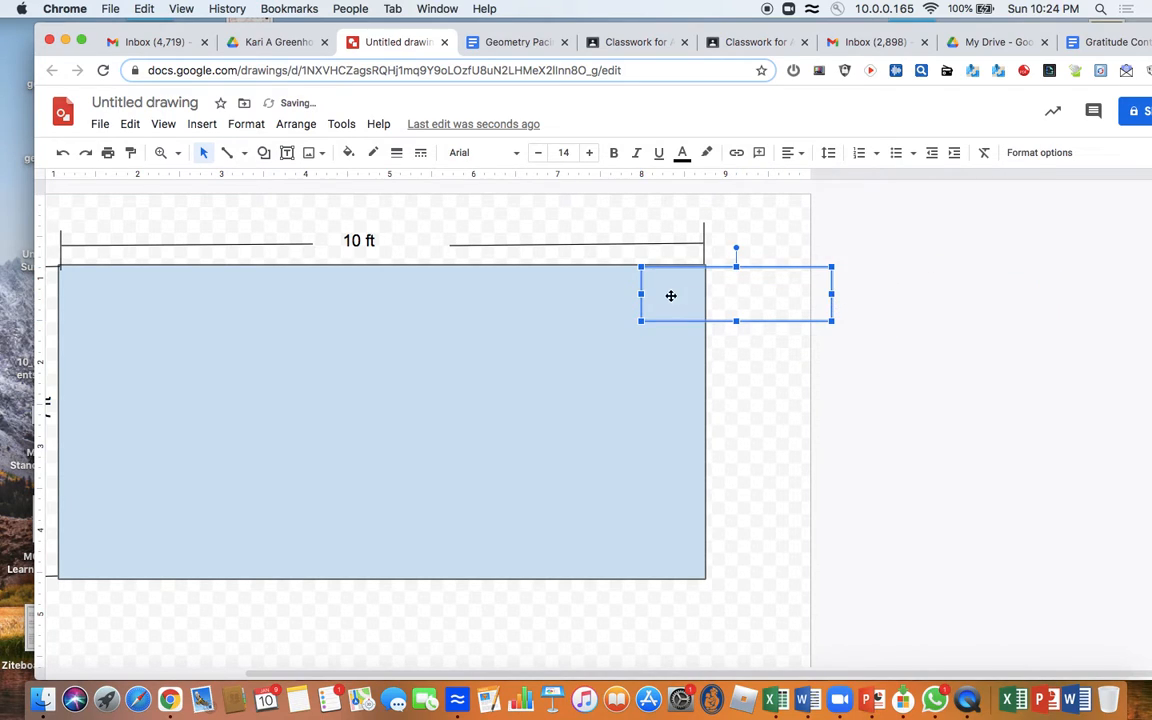
pyautogui.moveTo(638, 294); pyautogui.dragTo(686, 294)
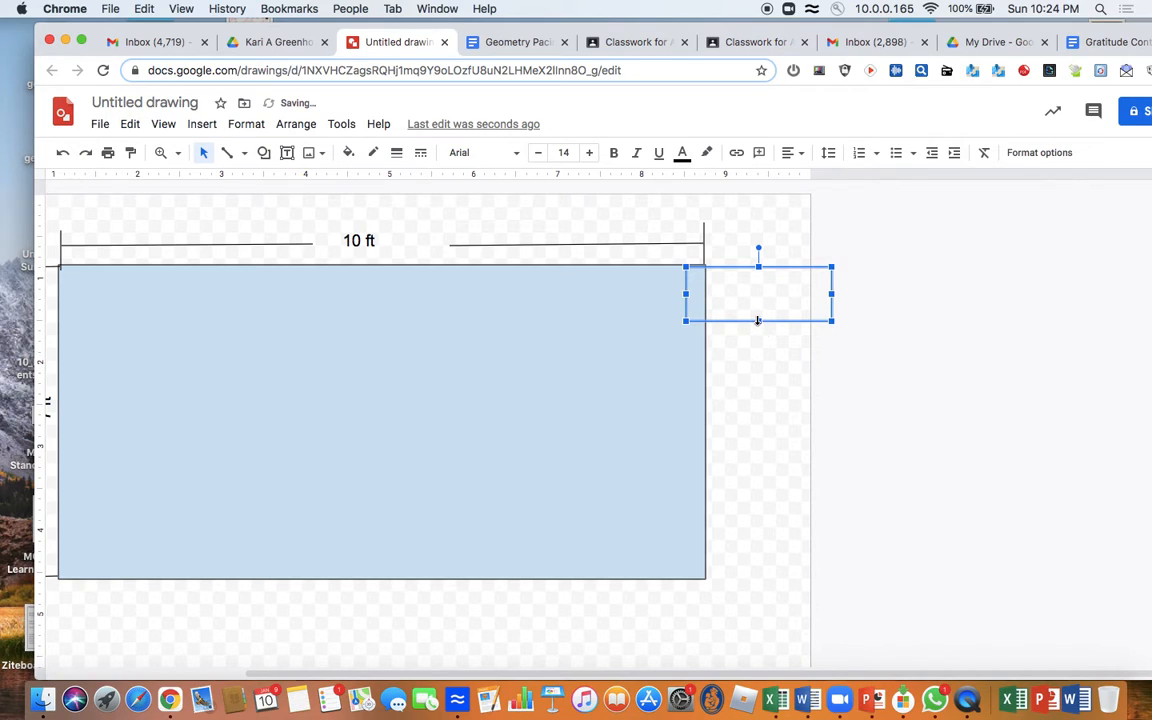
pyautogui.click(757, 305)
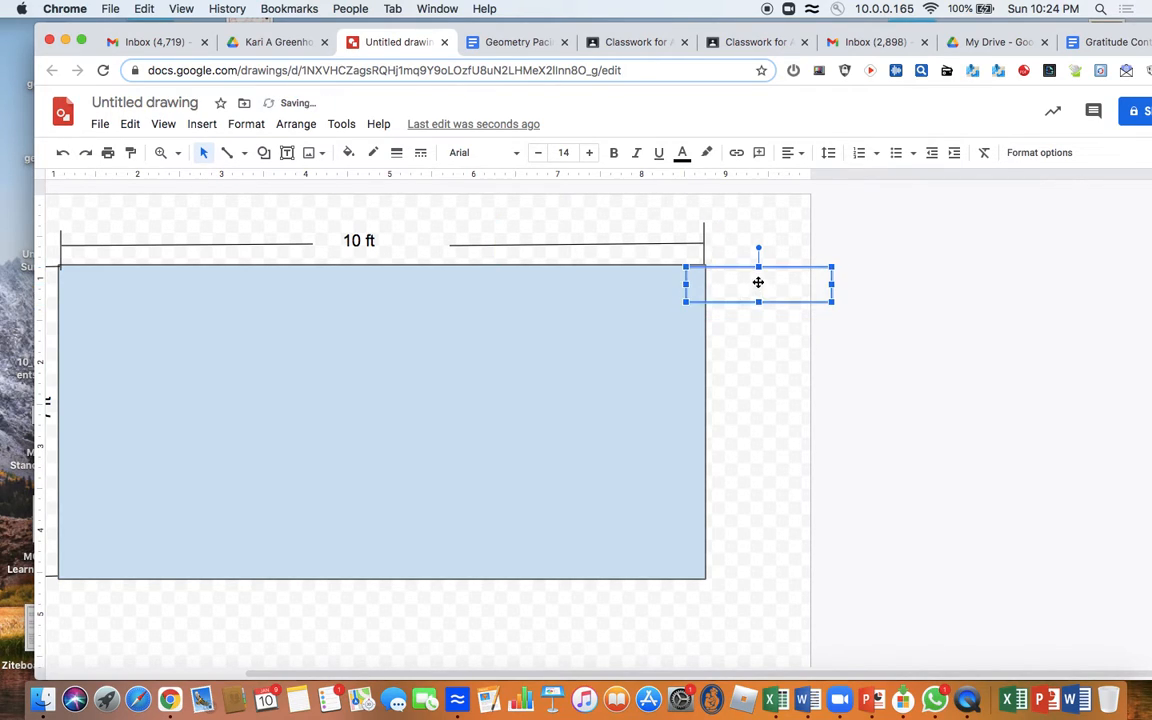
# Step: Enter "Land" in the new text box, narrow it to about 1 inch and place it just outside the rectangle's upper-right corner
pyautogui.click(753, 281)
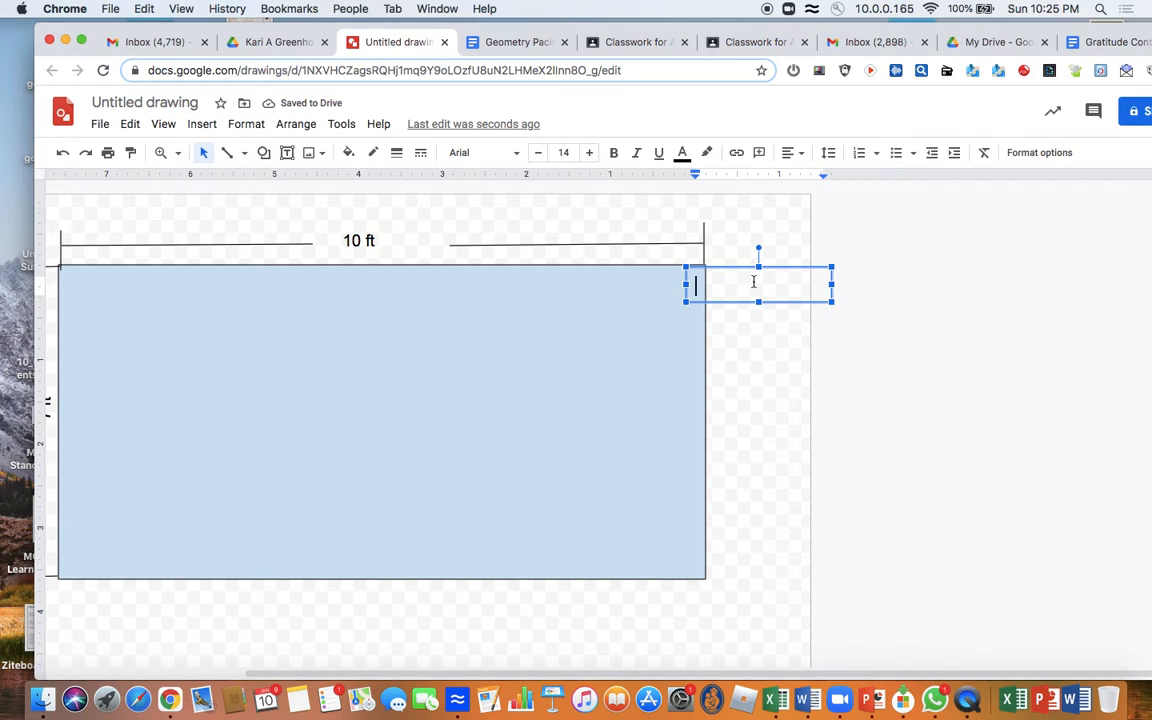
pyautogui.write('Land')
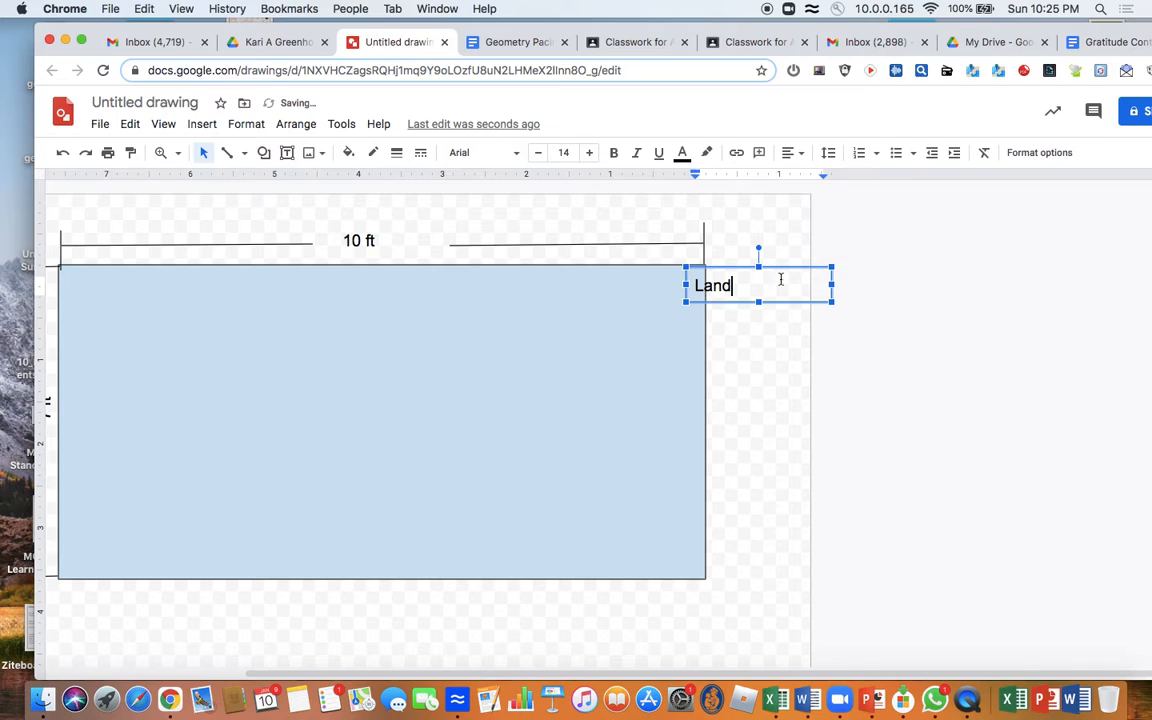
pyautogui.moveTo(831, 285); pyautogui.dragTo(763, 258)
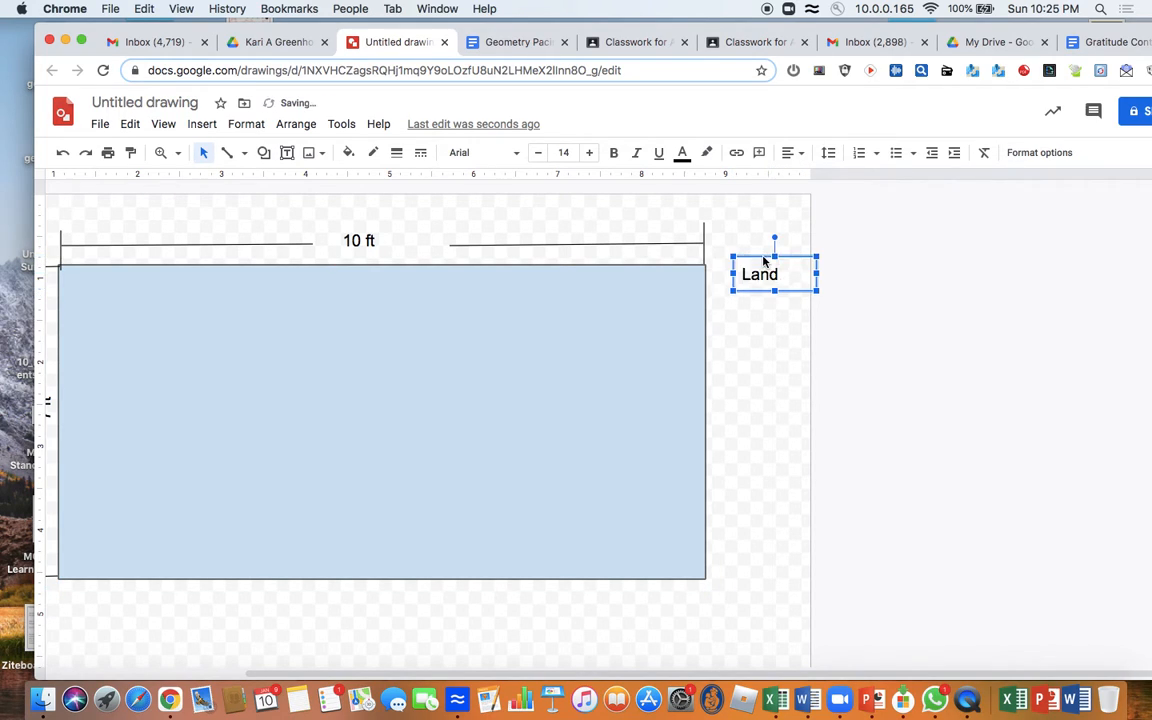
pyautogui.click(762, 322)
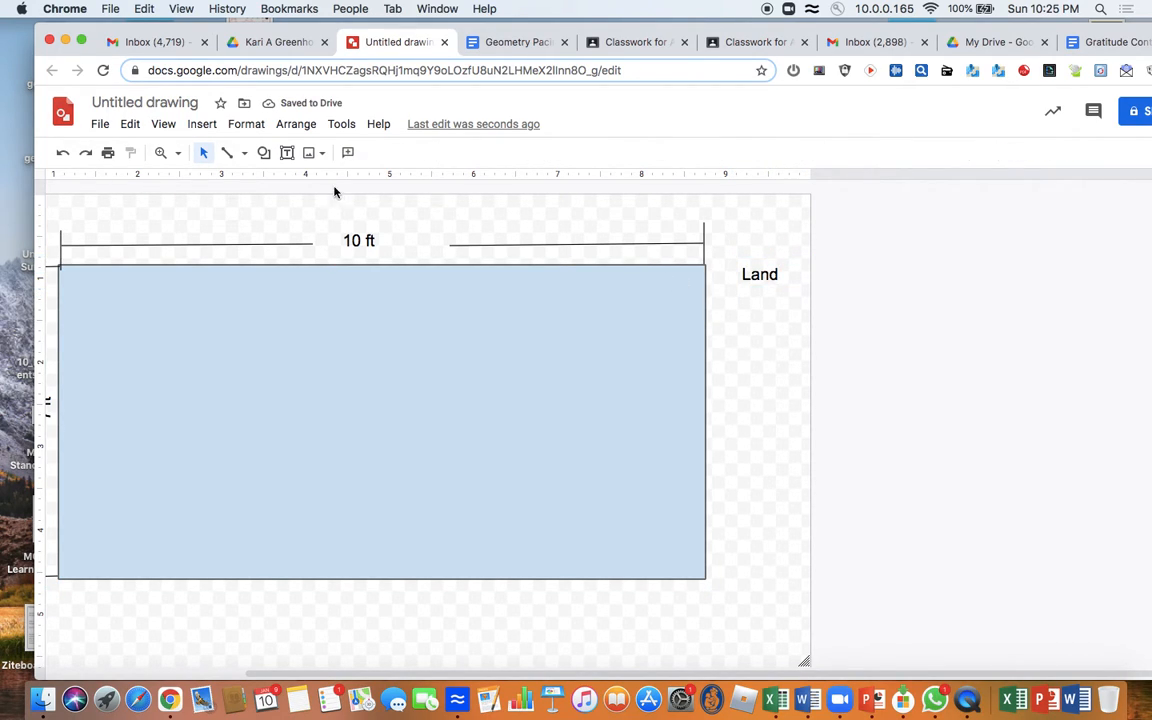
# Step: Draw an arrow from the "Land" label to the inside of the rectangle's upper-right corner
pyautogui.click(245, 155)
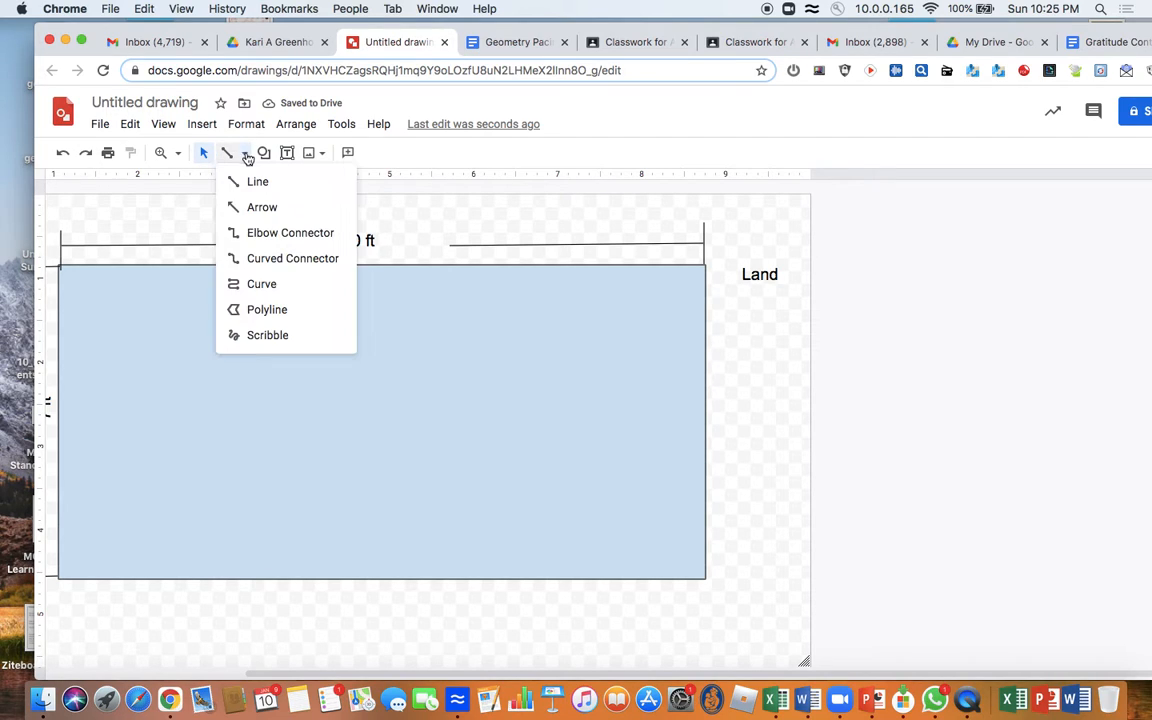
pyautogui.click(244, 206)
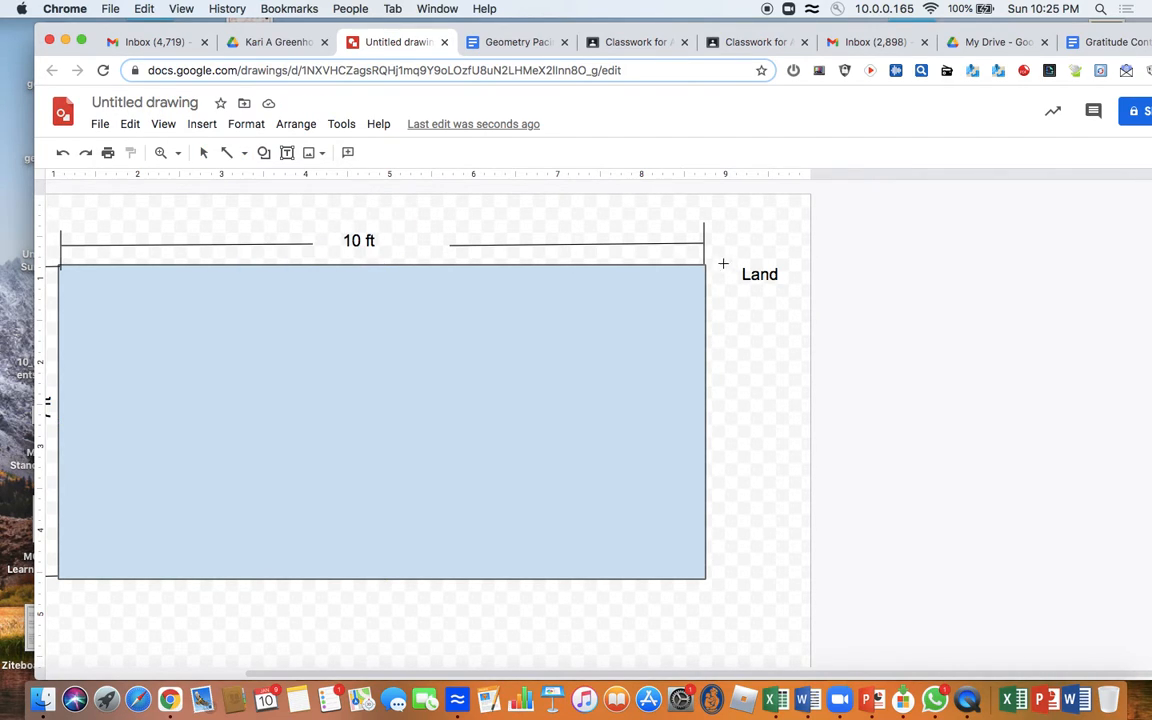
pyautogui.moveTo(743, 278); pyautogui.dragTo(694, 304)
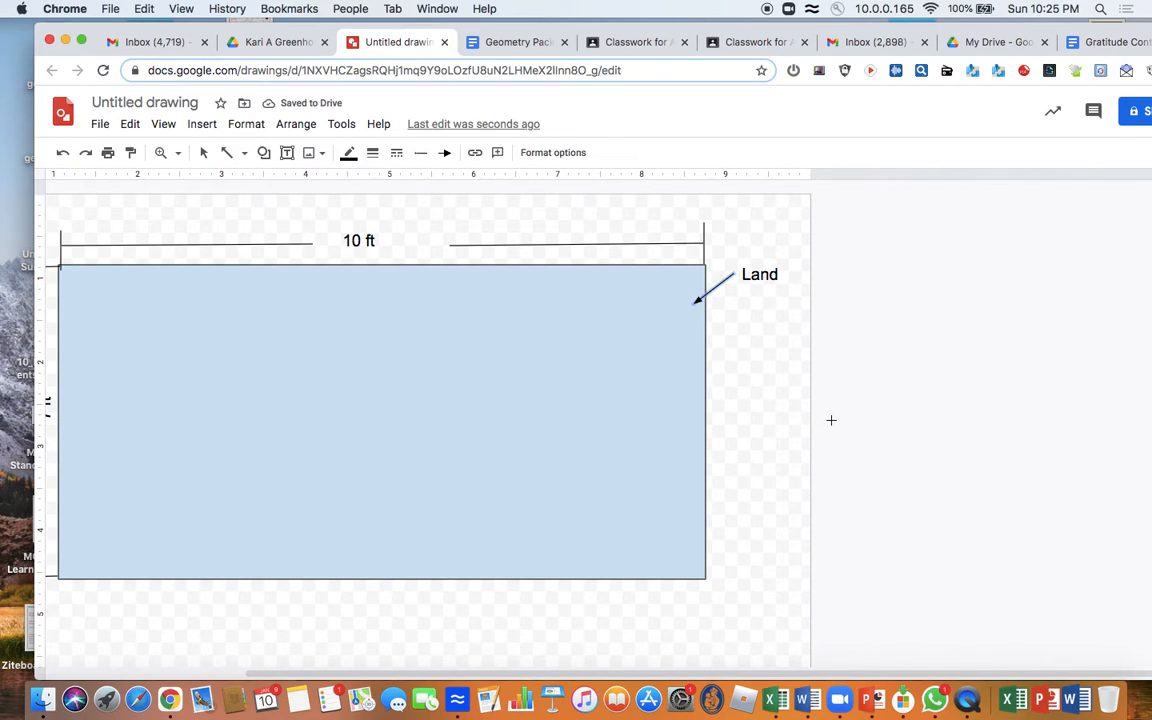
pyautogui.hscroll(-5, 831, 420)
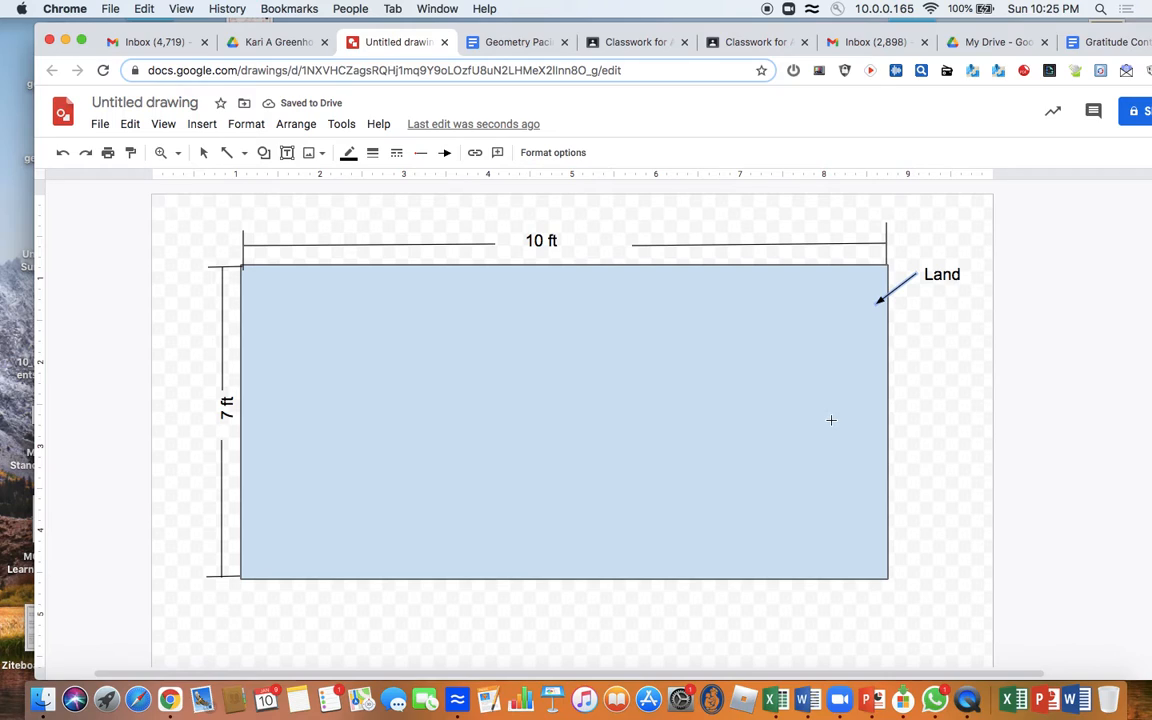
# Step: Draw an inner rectangle about 7 inches wide and 3.1 inches tall, centred inside the land rectangle
pyautogui.click(708, 402)
pyautogui.click(266, 153)
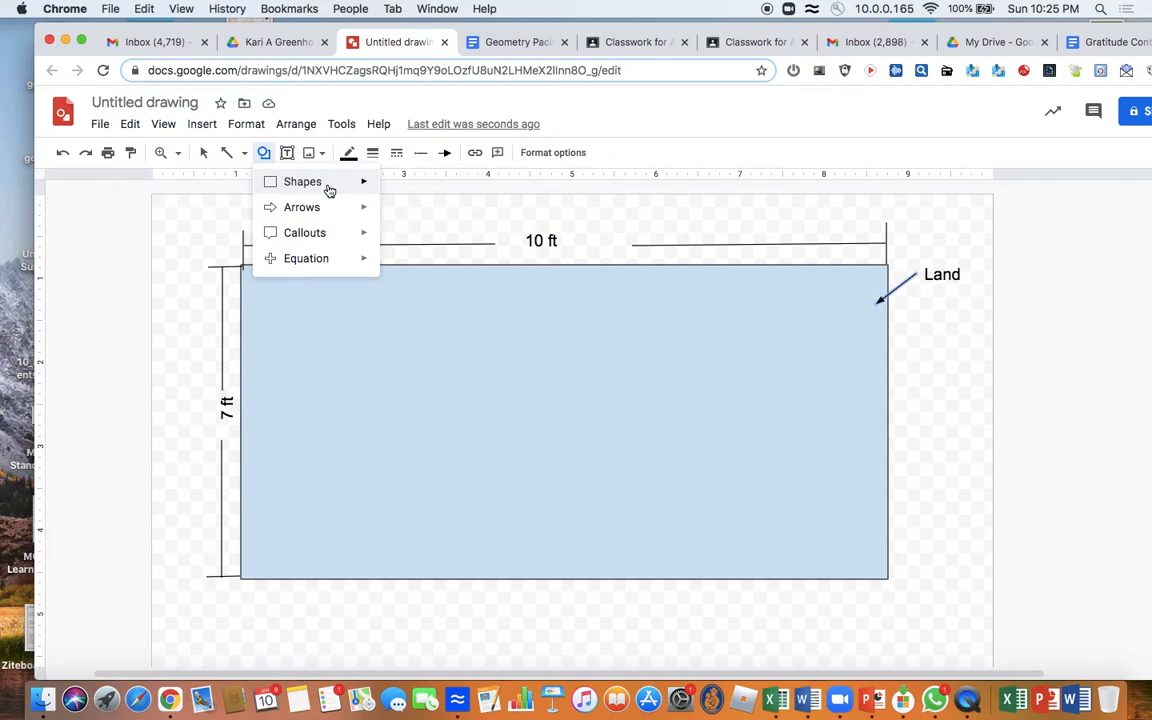
pyautogui.click(395, 189)
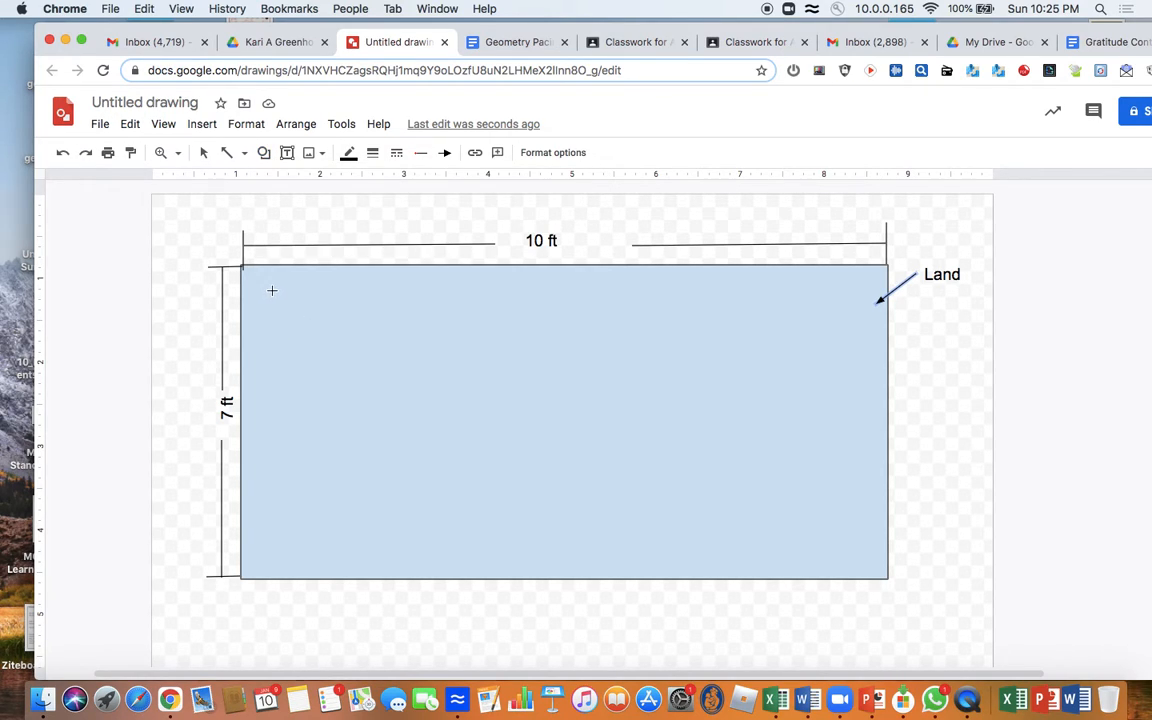
pyautogui.moveTo(272, 290)
pyautogui.mouseDown()
pyautogui.moveTo(280, 538)
pyautogui.moveTo(396, 530)
pyautogui.moveTo(550, 555)
pyautogui.moveTo(856, 550)
pyautogui.mouseUp()
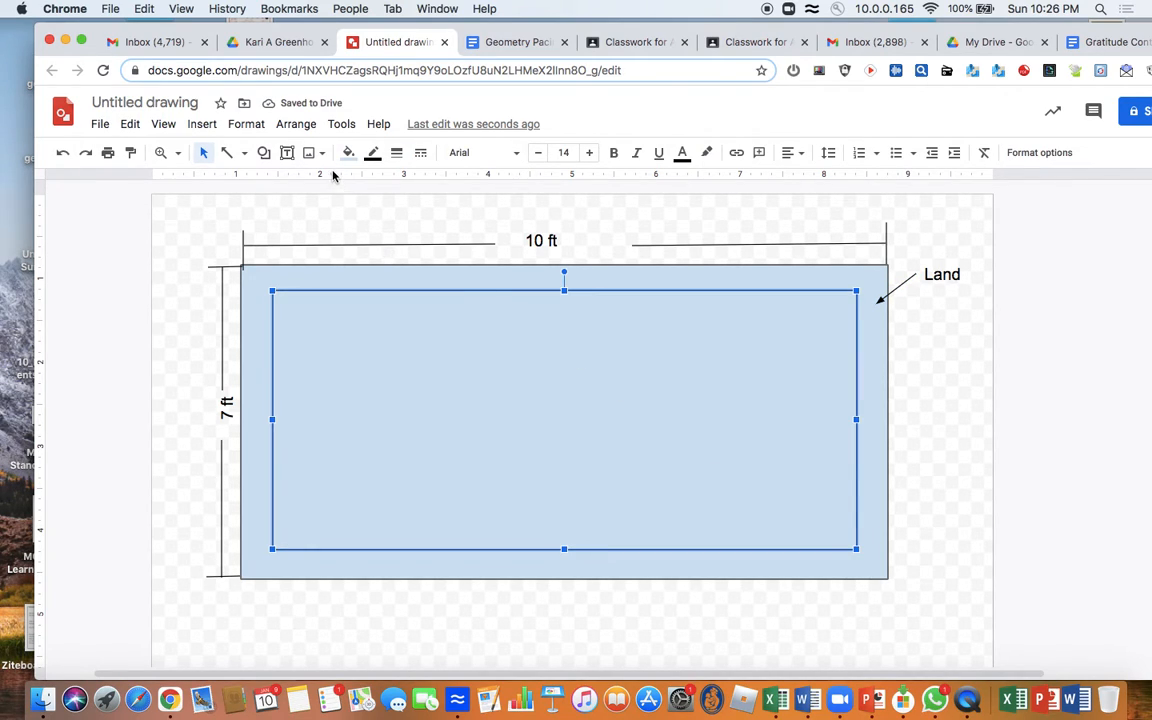
# Step: Draw short vertical extension lines upward from the inner rectangle's two upper corners
pyautogui.click(244, 152)
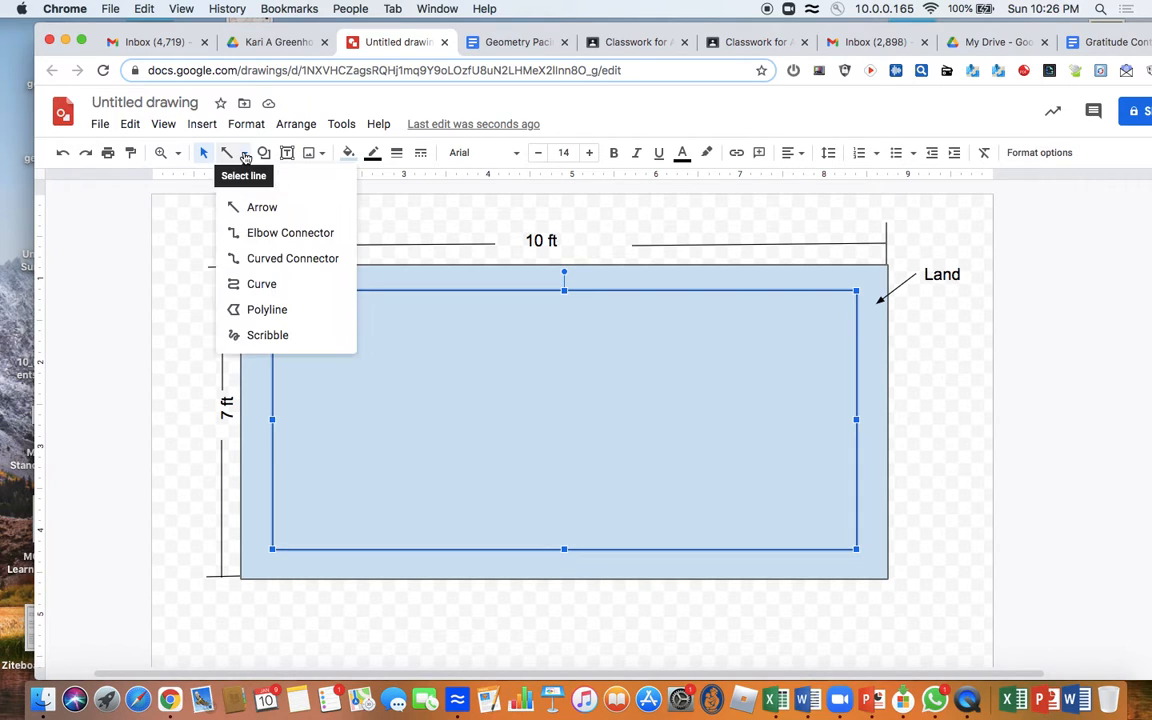
pyautogui.click(250, 182)
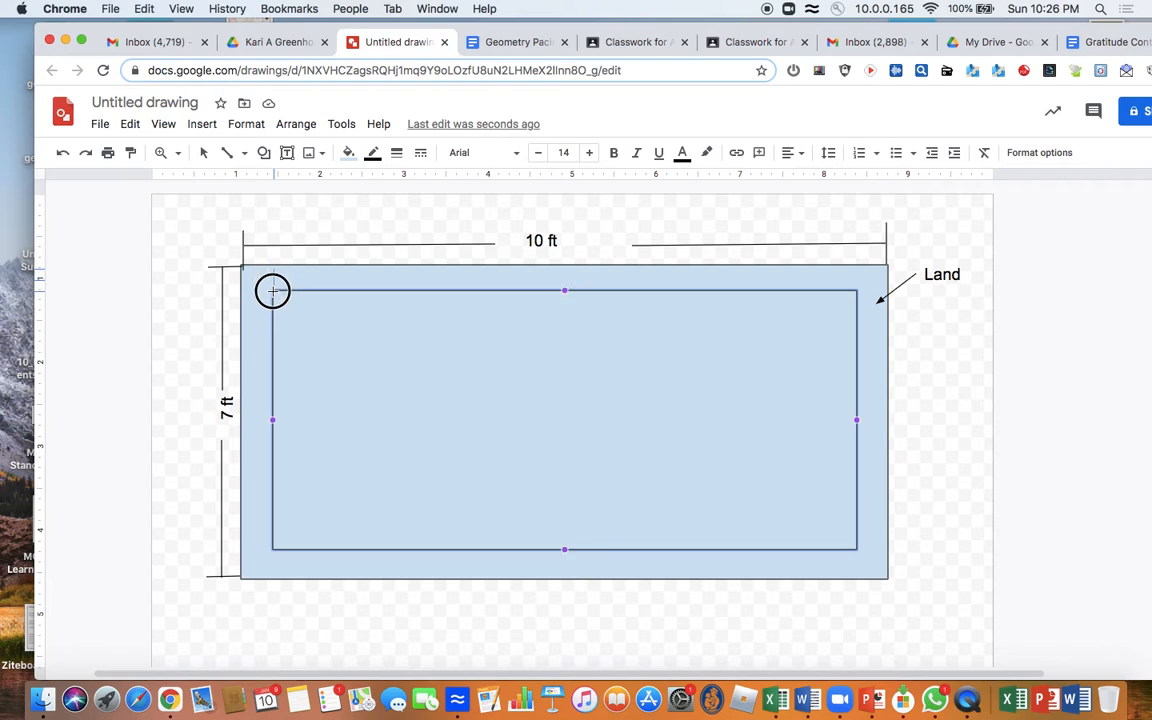
pyautogui.moveTo(273, 282); pyautogui.dragTo(273, 270)
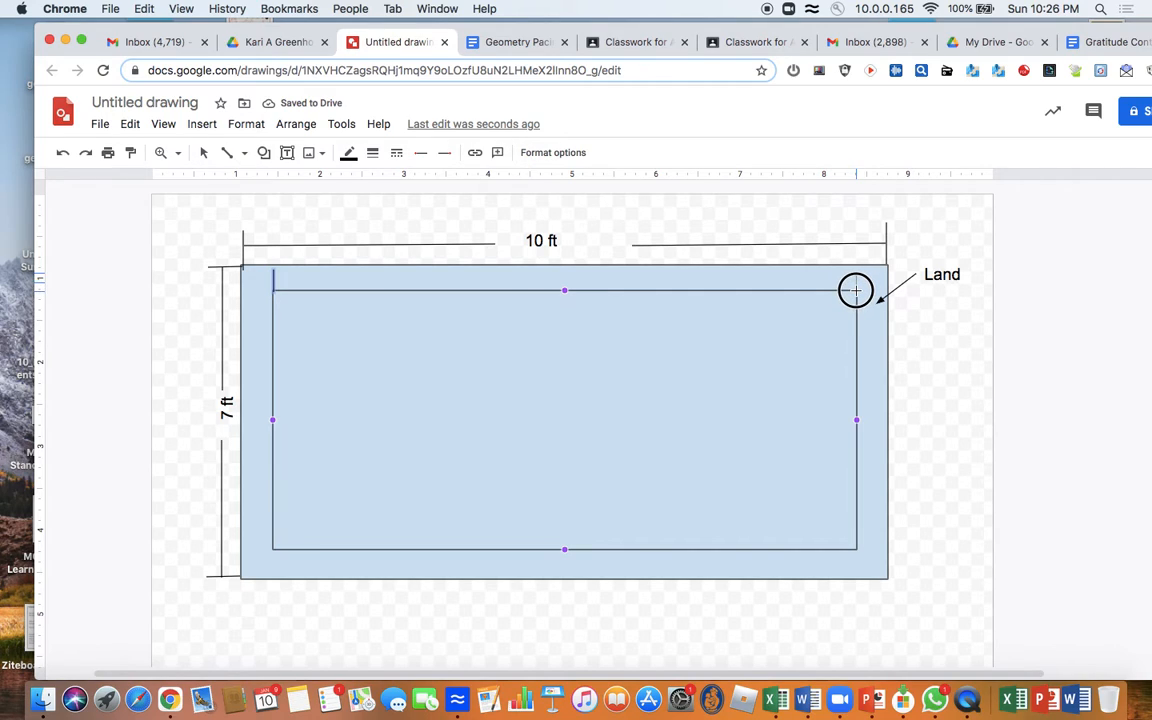
pyautogui.moveTo(857, 289); pyautogui.dragTo(856, 271)
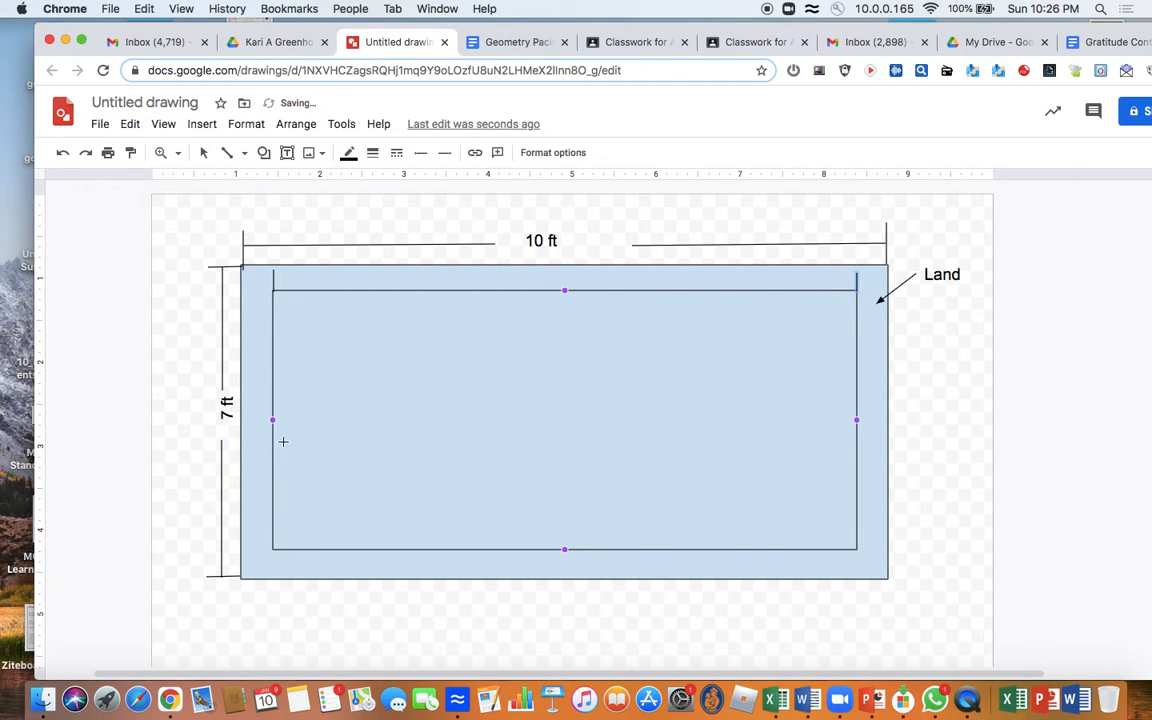
# Step: Draw short horizontal extension lines outward from the inner rectangle's left corners, and a two-part dimension line above its top edge with a central gap
pyautogui.click(258, 291)
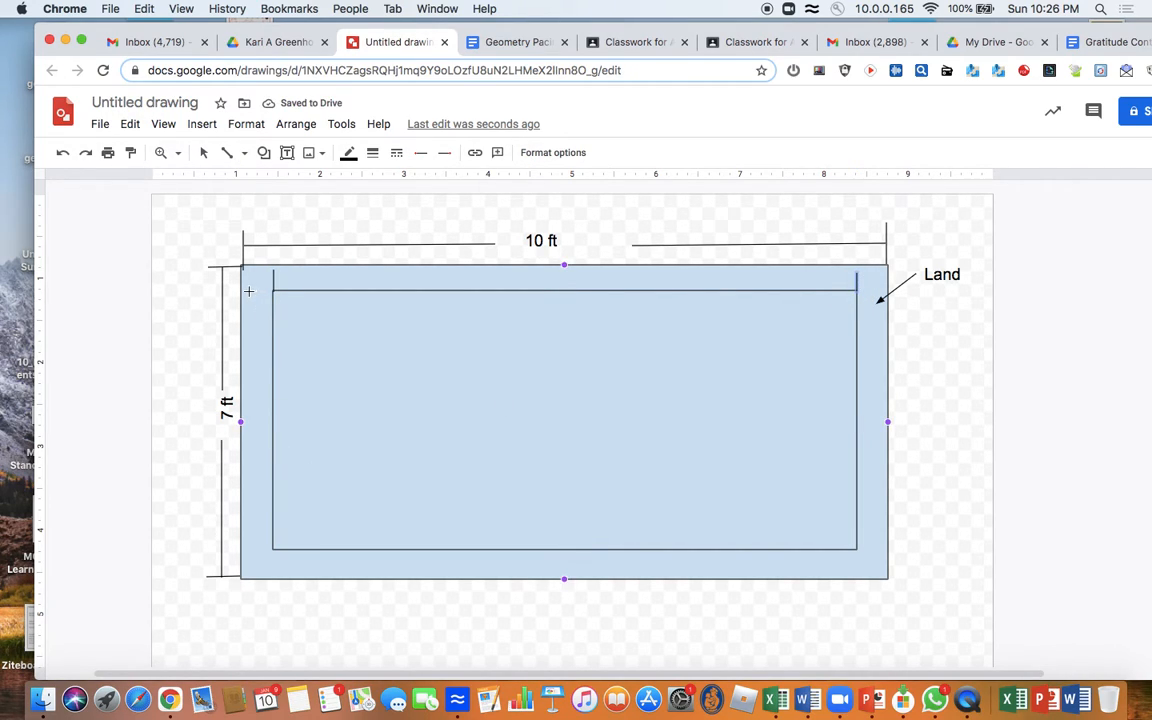
pyautogui.moveTo(249, 291); pyautogui.dragTo(273, 291)
pyautogui.click(258, 545)
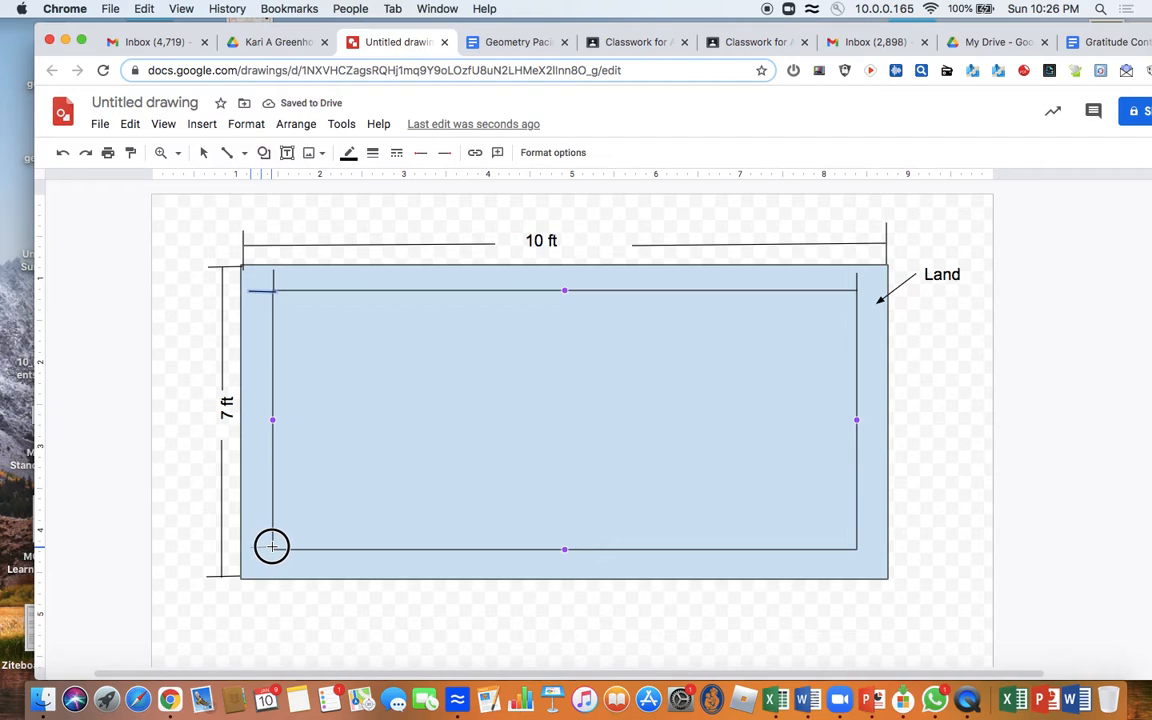
pyautogui.moveTo(250, 547); pyautogui.dragTo(272, 547)
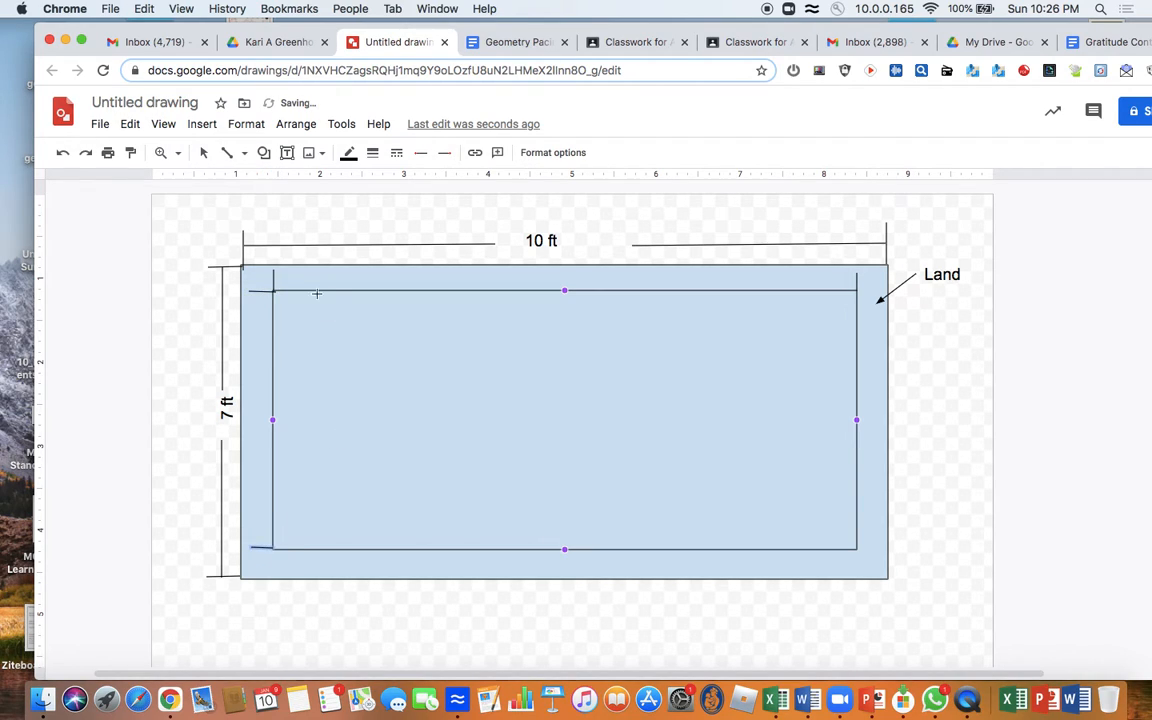
pyautogui.moveTo(275, 280); pyautogui.dragTo(484, 278)
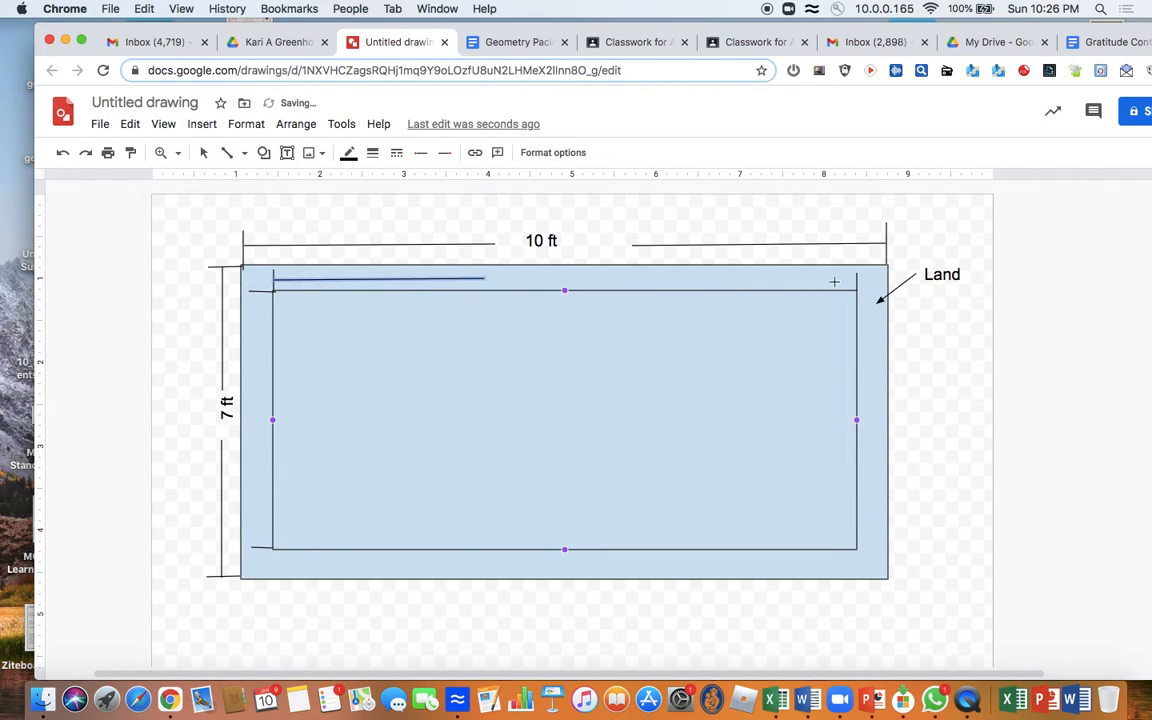
pyautogui.moveTo(853, 281); pyautogui.dragTo(605, 281)
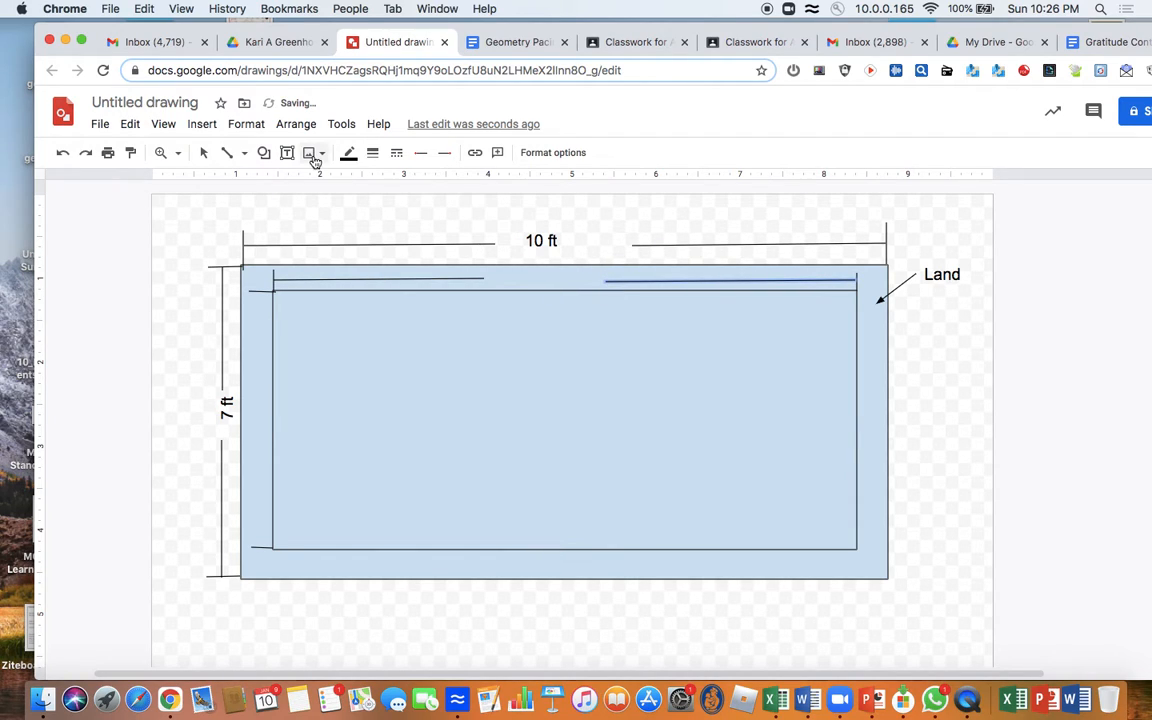
# Step: Add a text box about 1.3 inches wide and 0.4 inches tall inside the inner rectangle and enter "9ft"
pyautogui.click(290, 155)
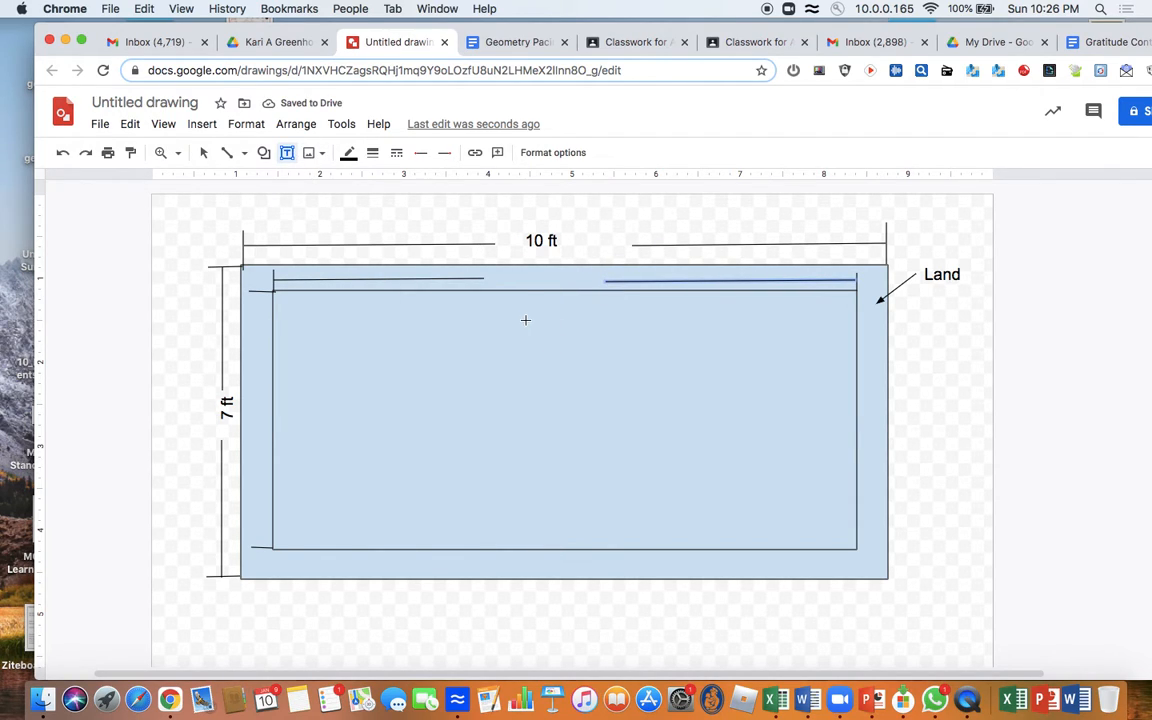
pyautogui.moveTo(525, 320); pyautogui.dragTo(987, 375)
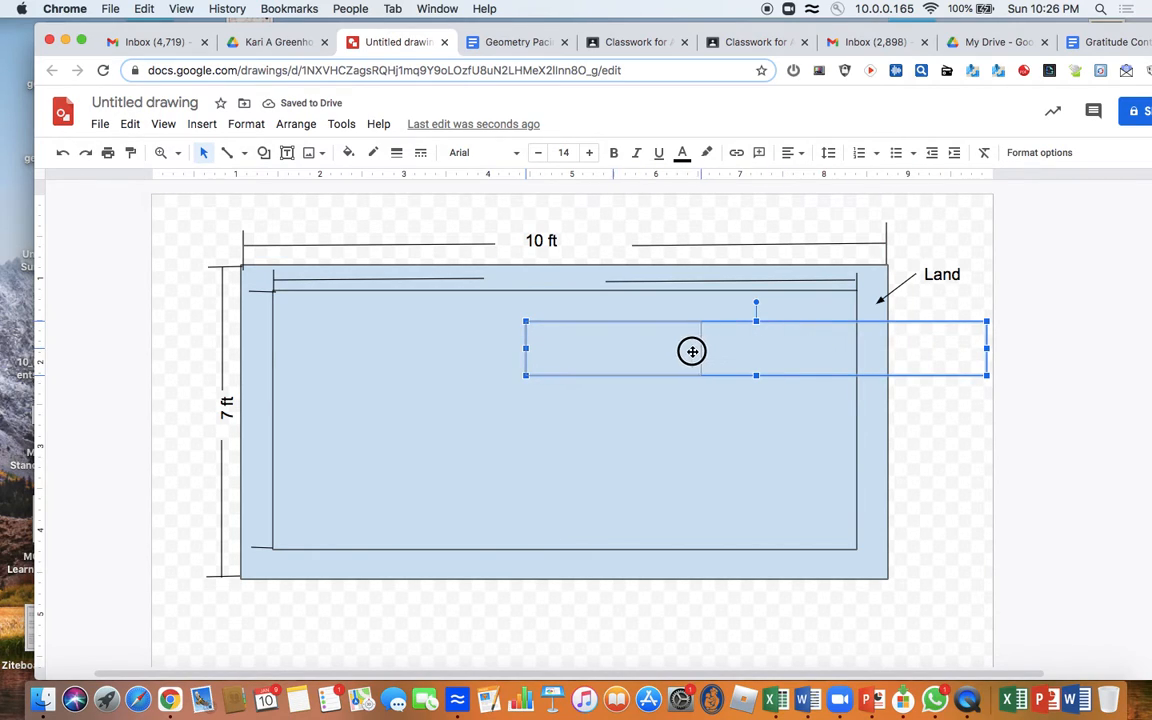
pyautogui.moveTo(692, 352); pyautogui.dragTo(632, 350)
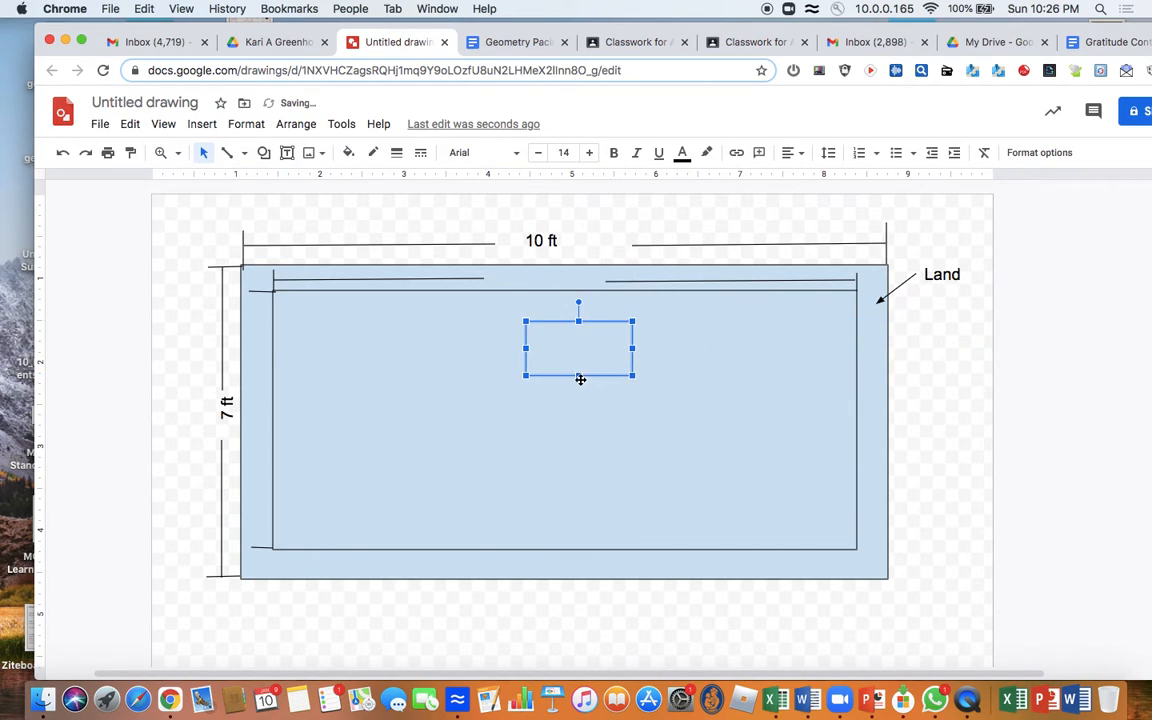
pyautogui.moveTo(578, 377); pyautogui.dragTo(578, 356)
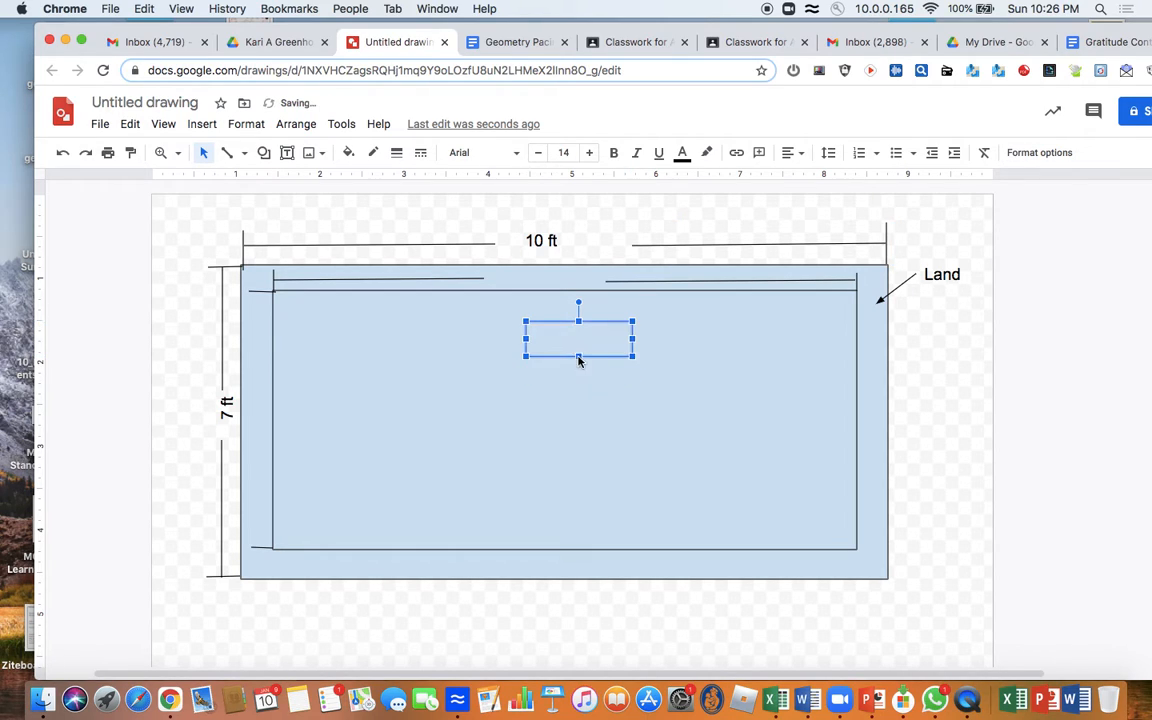
pyautogui.click(551, 339)
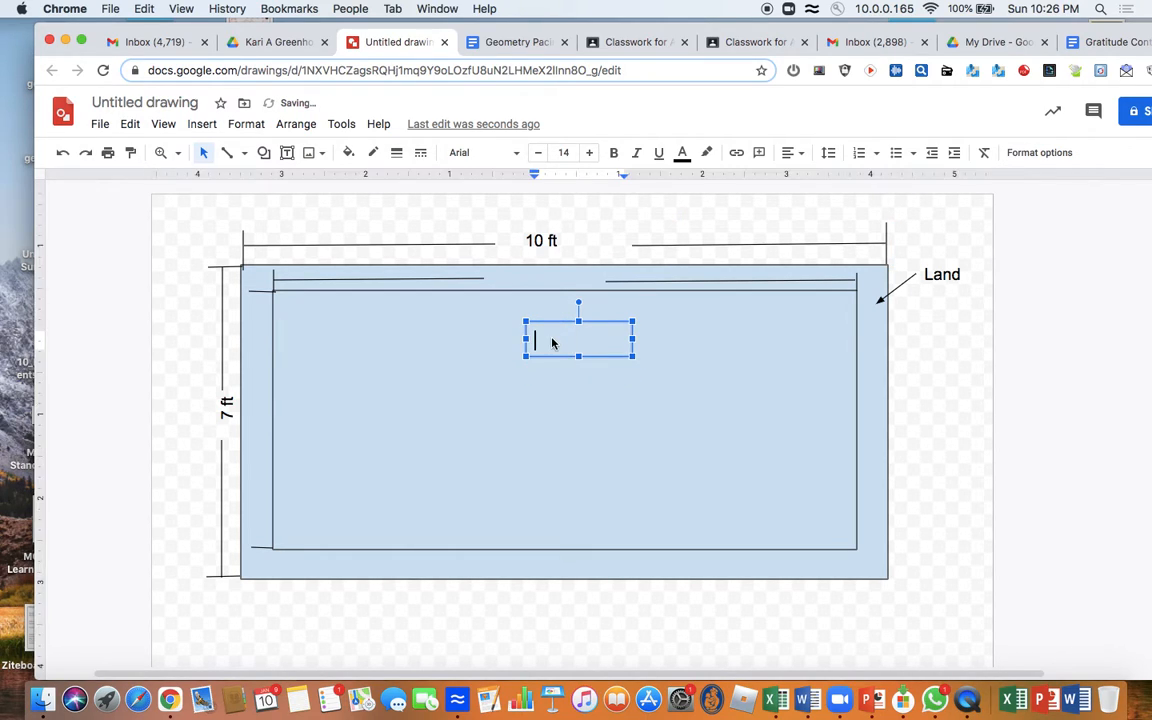
pyautogui.write('9ft')
pyautogui.click(649, 350)
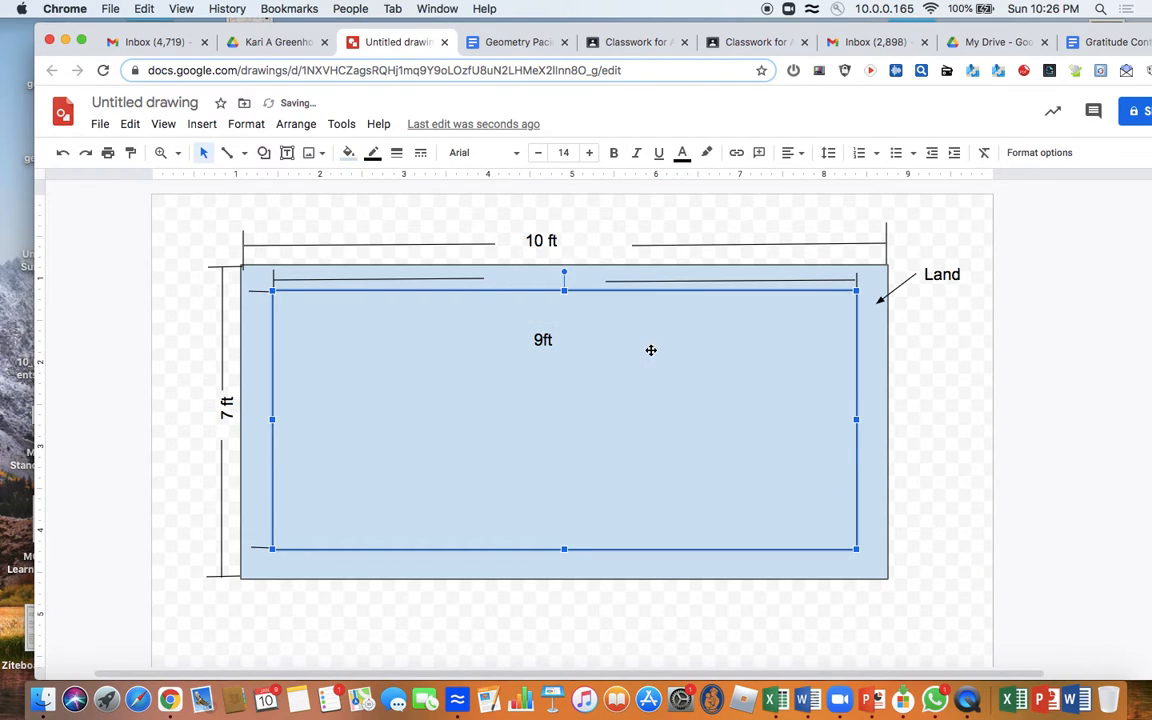
# Step: Move the "9ft" label into the gap of the dimension line above the inner rectangle
pyautogui.click(542, 340)
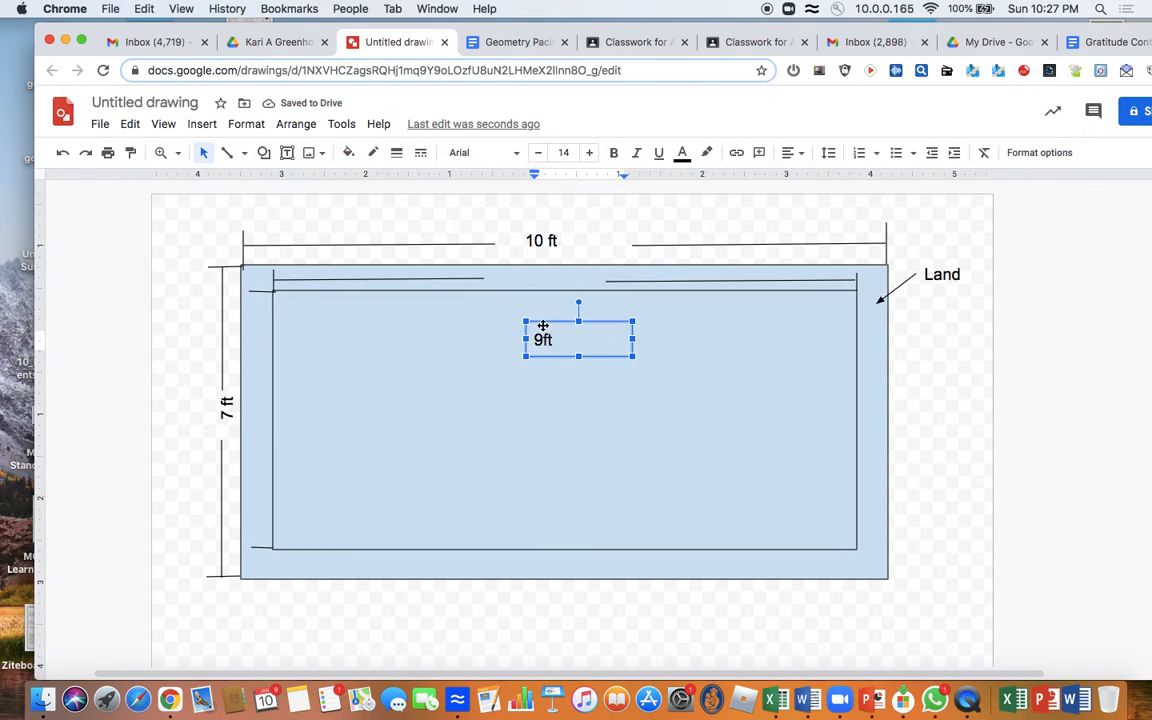
pyautogui.moveTo(546, 321); pyautogui.dragTo(532, 265)
pyautogui.click(590, 364)
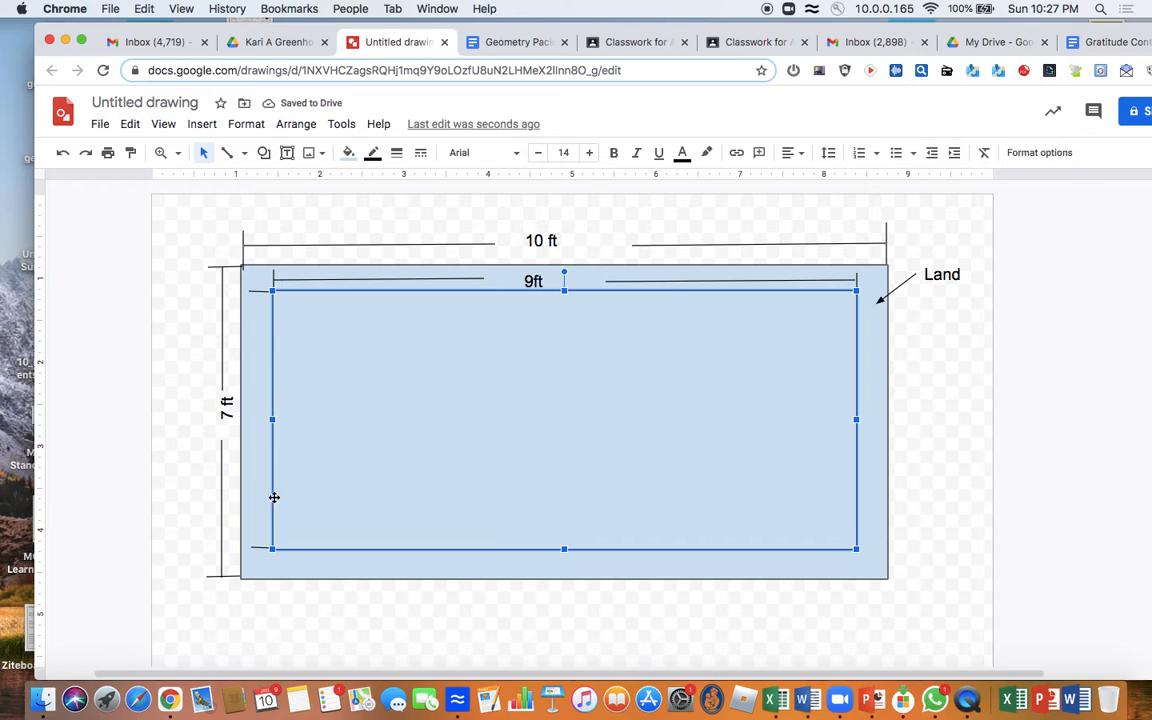
# Step: Draw a vertical dimension line beside the inner rectangle's left edge as two segments about 1.3 inches long, leaving a gap between them
pyautogui.click(227, 152)
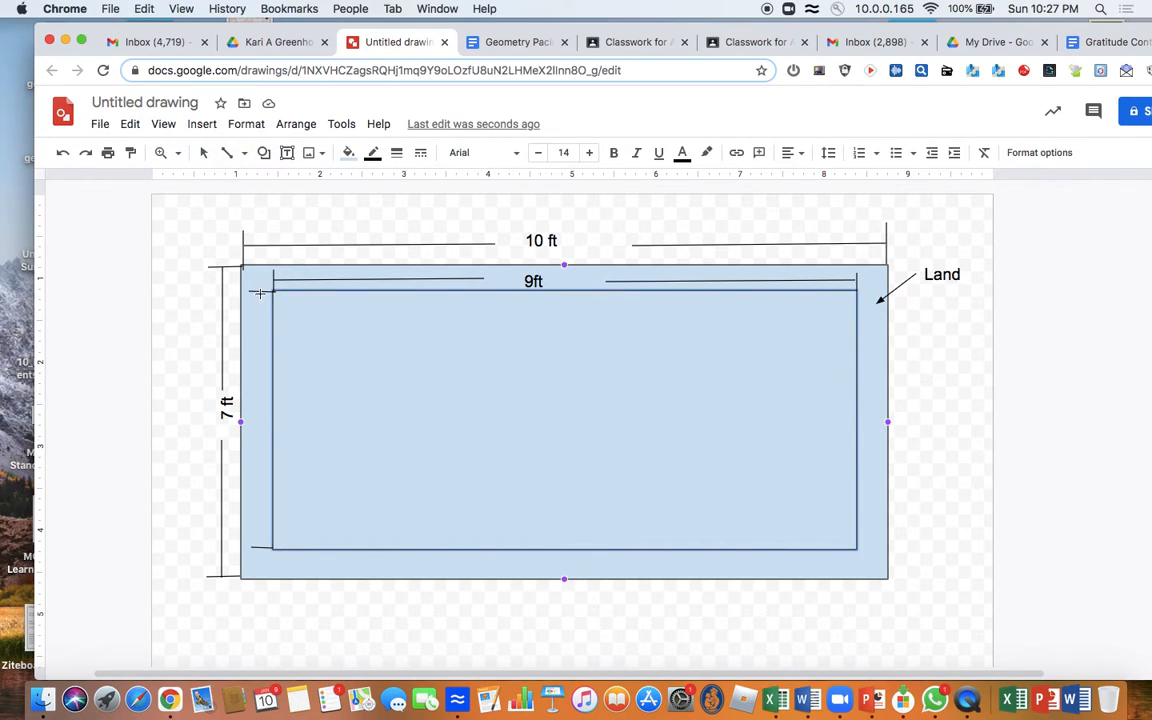
pyautogui.moveTo(259, 293); pyautogui.dragTo(262, 401)
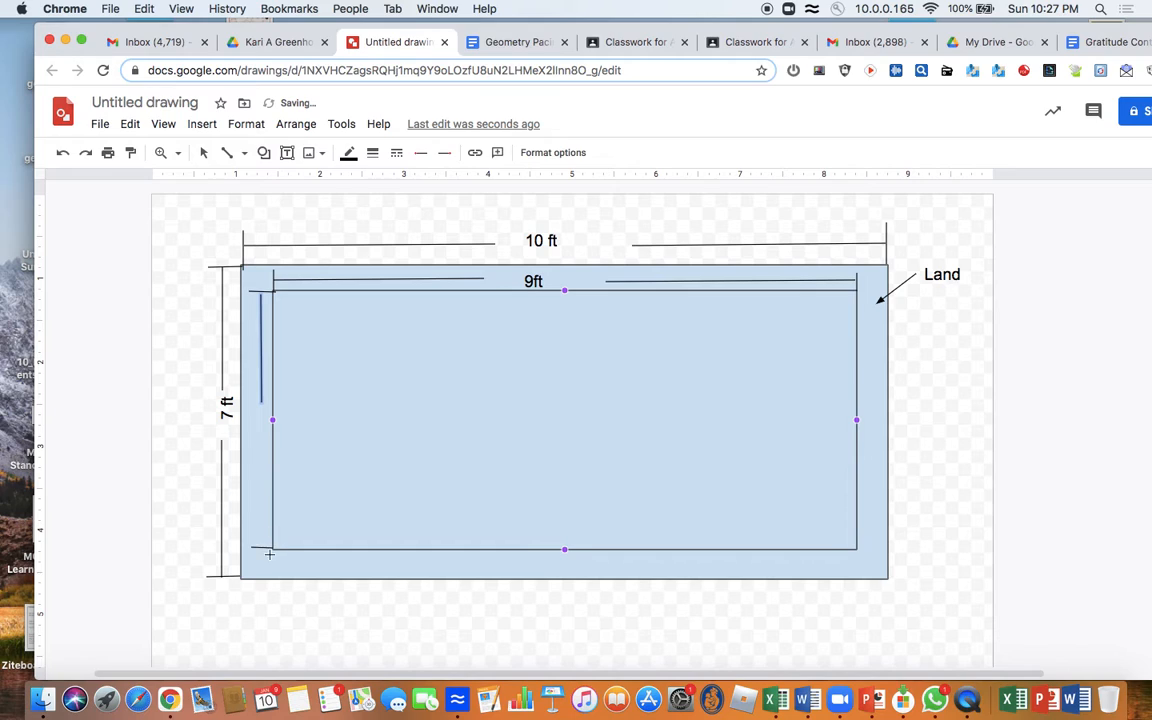
pyautogui.moveTo(262, 548); pyautogui.dragTo(260, 438)
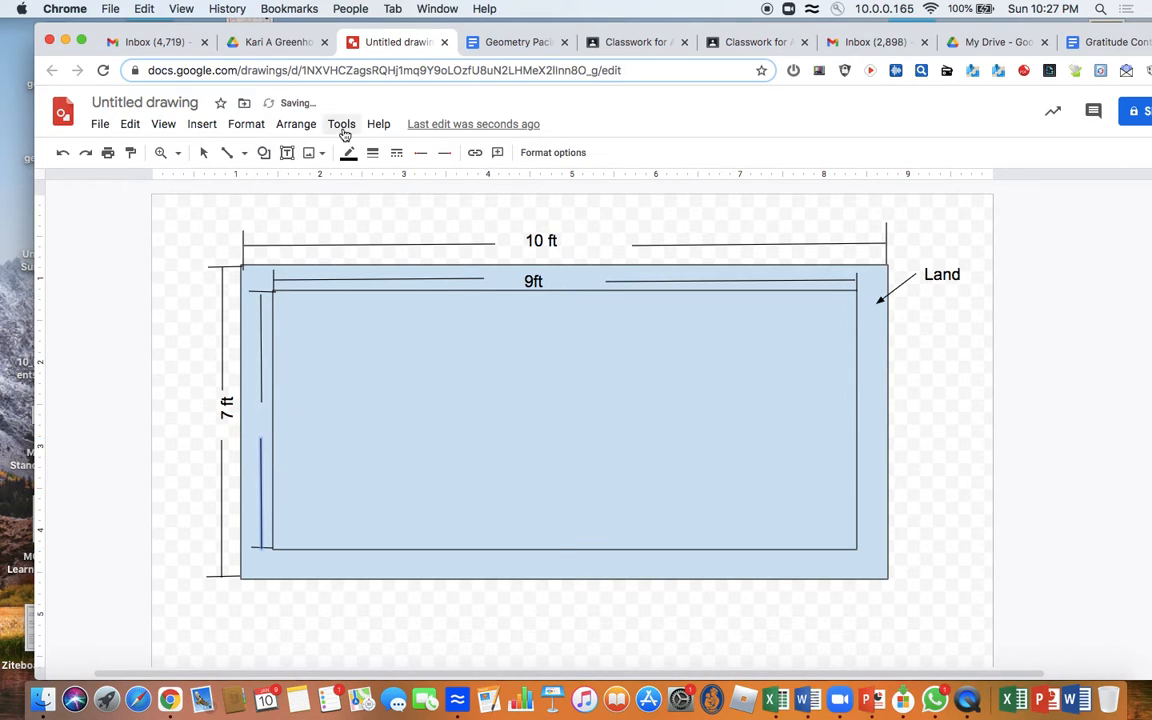
pyautogui.click(236, 156)
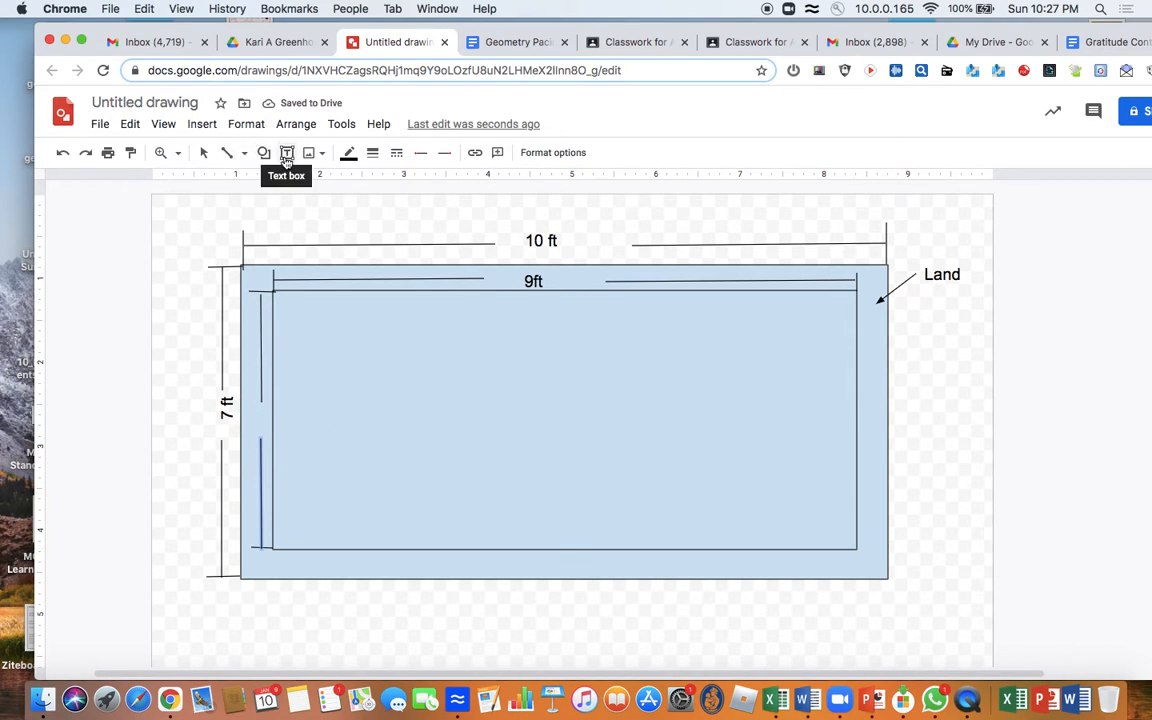
pyautogui.moveTo(262, 355); pyautogui.dragTo(338, 430)
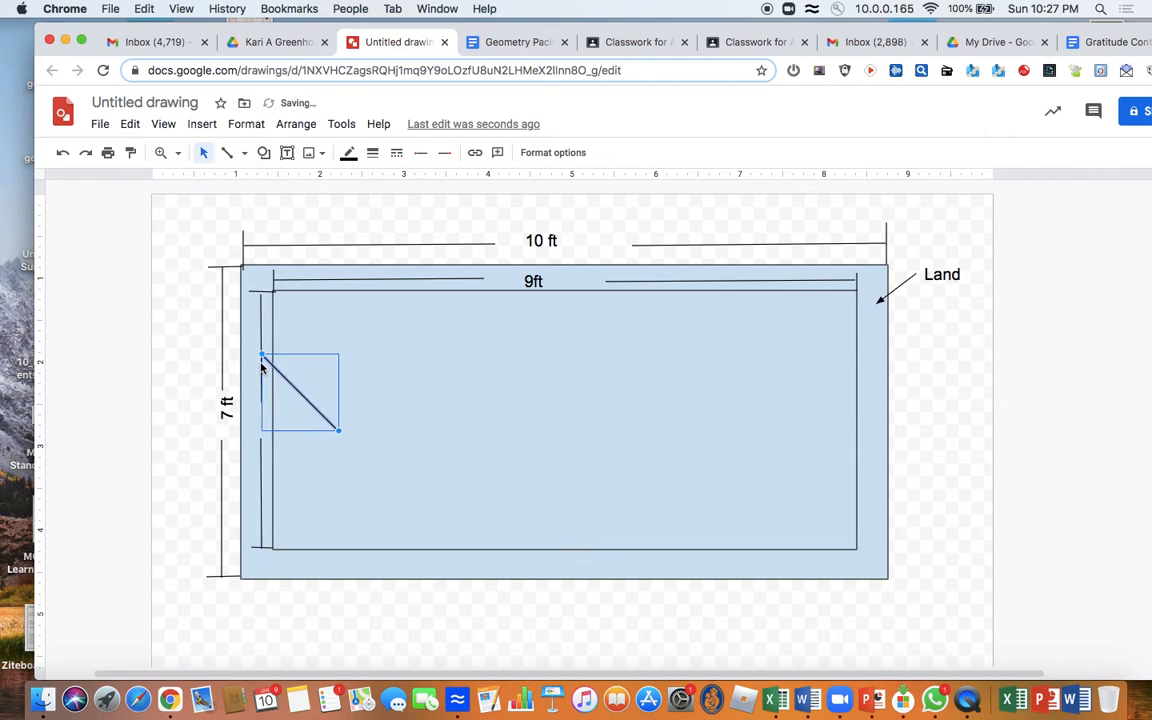
pyautogui.press('BackSpace')
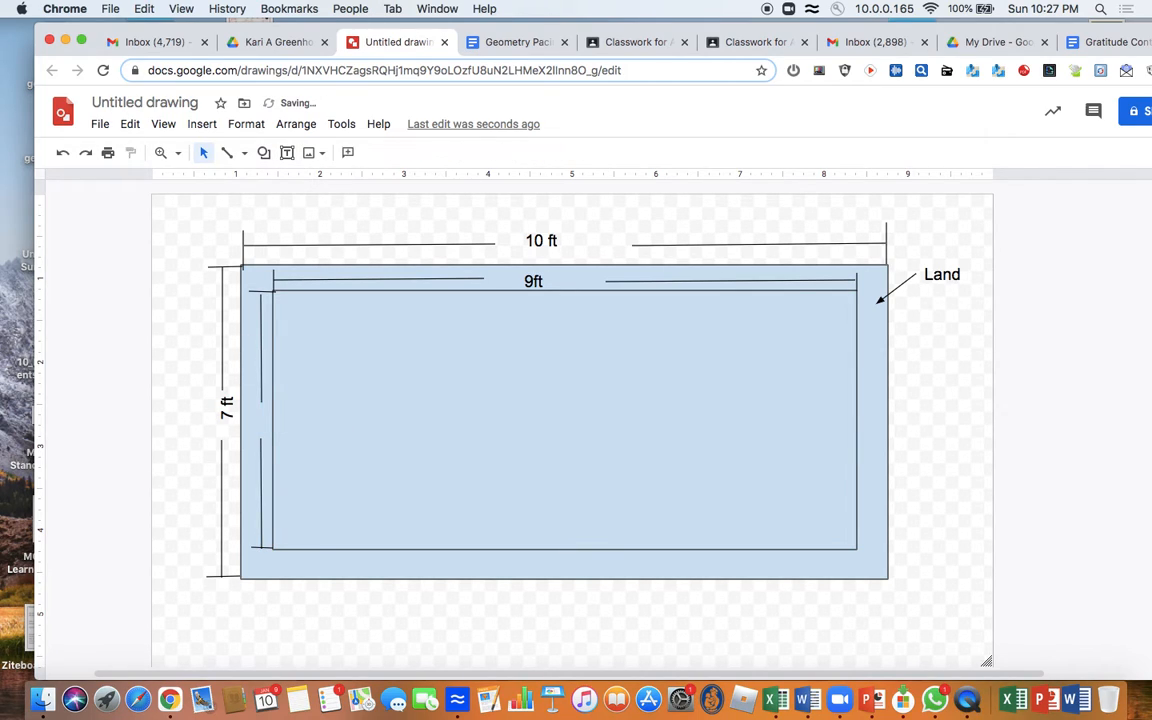
# Step: Shorten both segments of the inner rectangle's left dimension line to widen the gap to about 1 inch
pyautogui.click(261, 370)
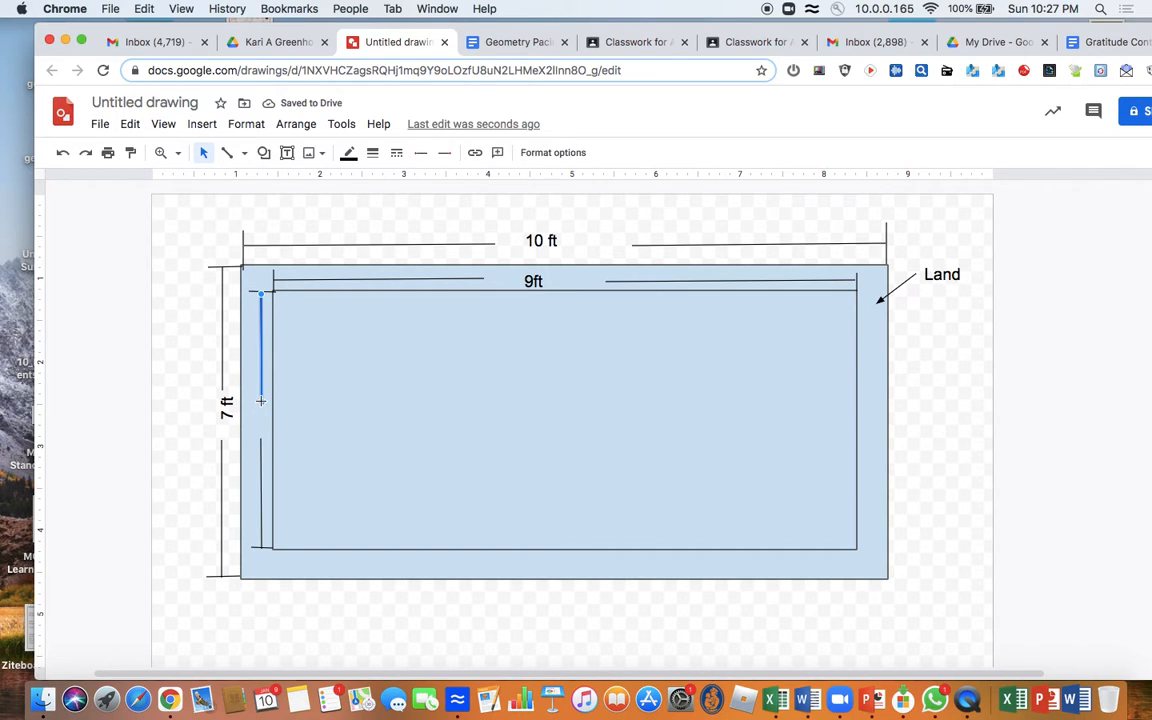
pyautogui.moveTo(261, 401); pyautogui.dragTo(261, 377)
pyautogui.click(259, 444)
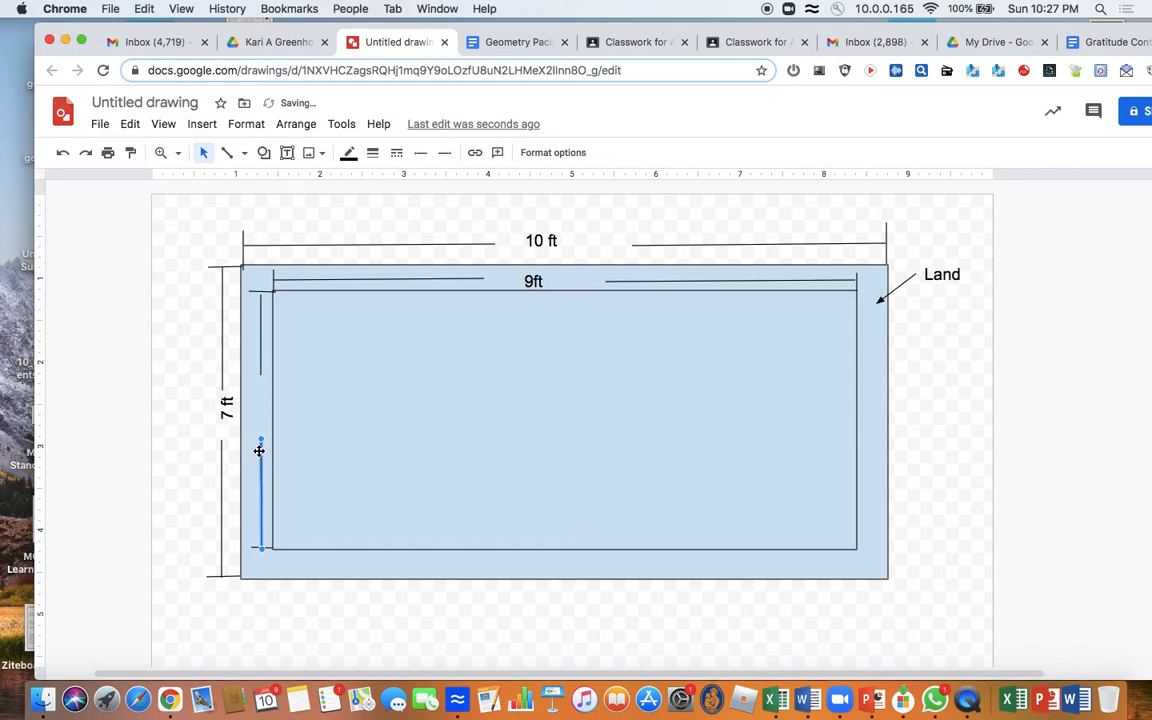
pyautogui.moveTo(260, 436); pyautogui.dragTo(261, 462)
# Step: Add a text box about 1 inch wide and 0.5 inches tall inside the inner rectangle and enter "6 ft"
pyautogui.click(287, 152)
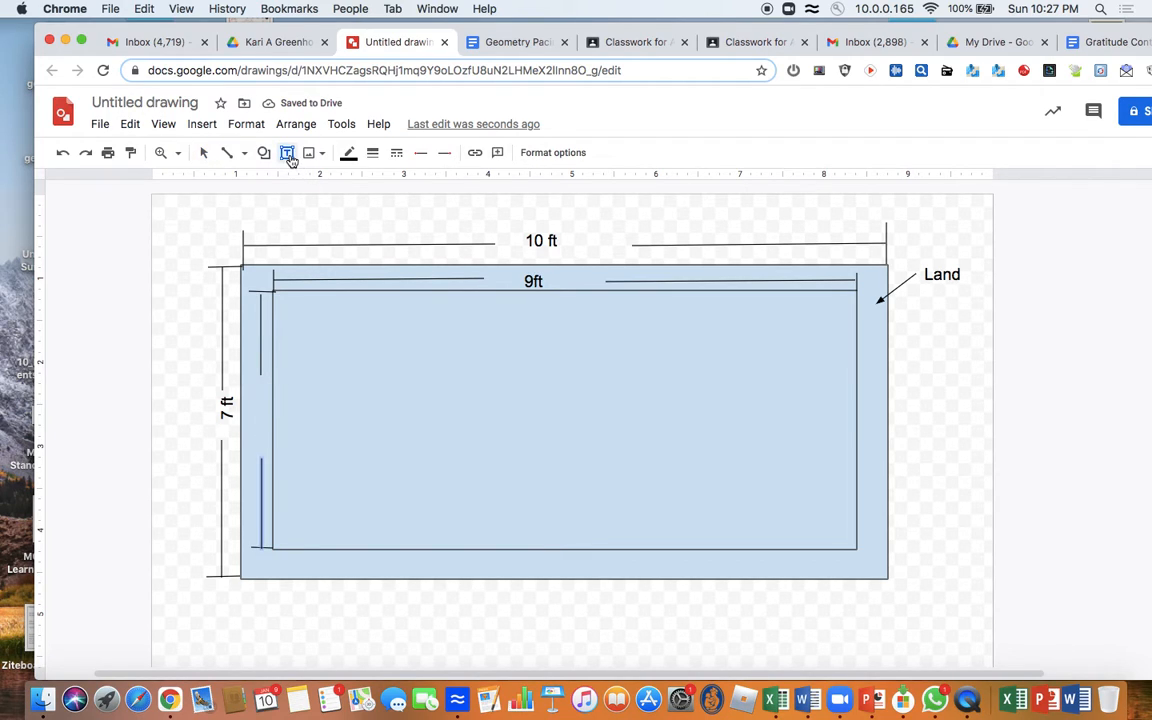
pyautogui.moveTo(380, 392); pyautogui.dragTo(842, 446)
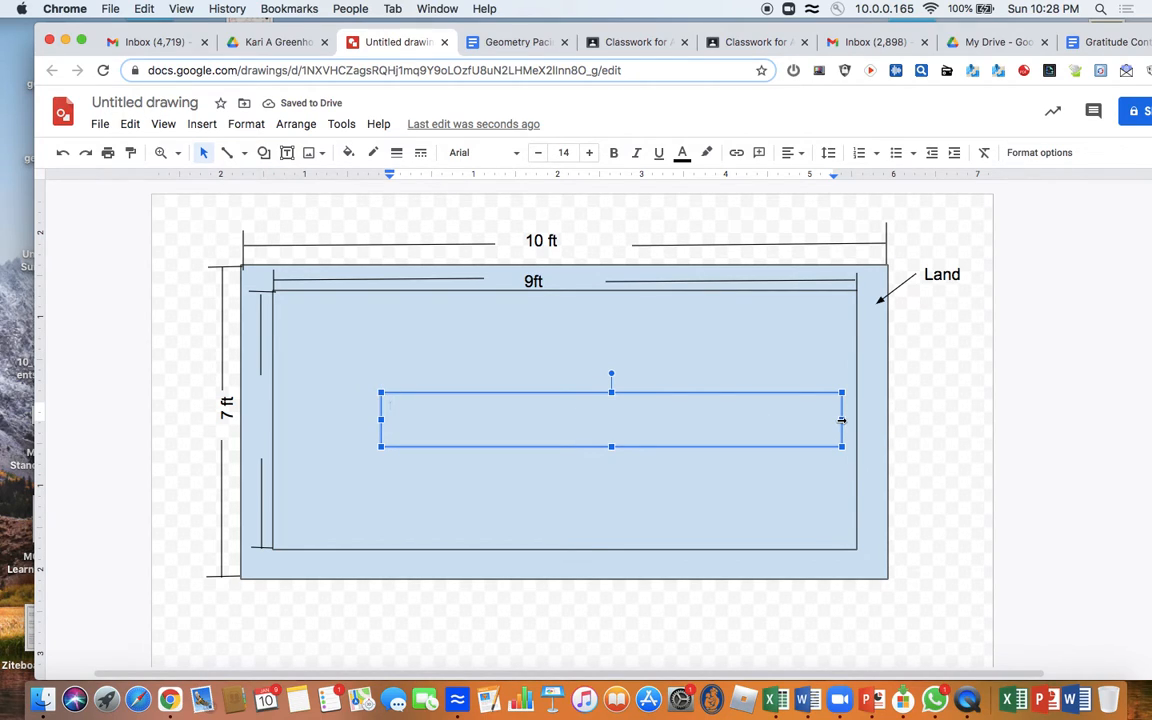
pyautogui.moveTo(842, 420); pyautogui.dragTo(500, 421)
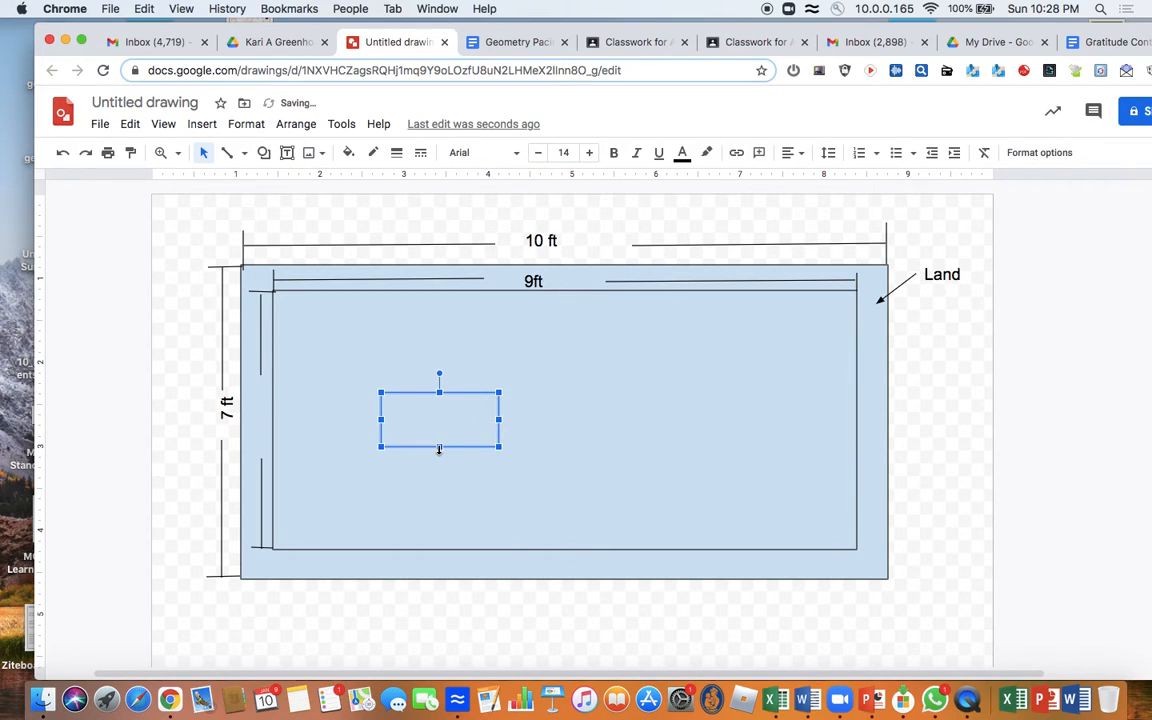
pyautogui.moveTo(439, 449); pyautogui.dragTo(464, 413)
pyautogui.click(416, 415)
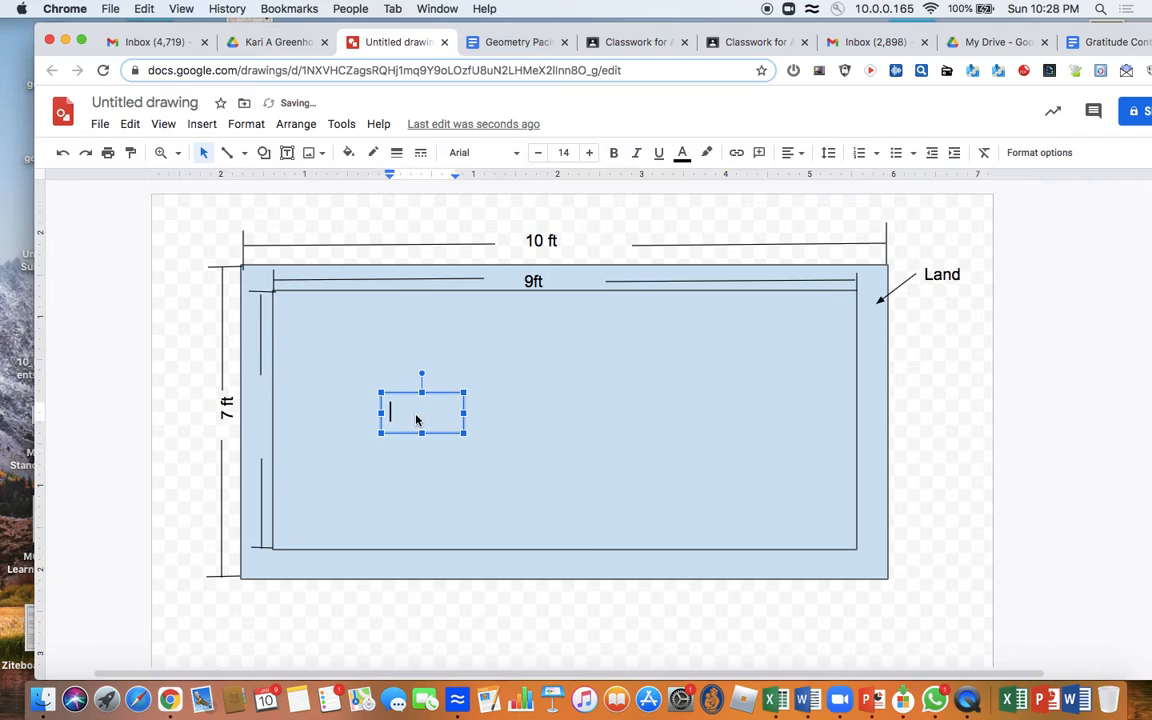
pyautogui.write('6 ft')
# Step: Rotate the "6 ft" label 90° counterclockwise, shorten its box and place it in the gap of the inner left dimension line
pyautogui.moveTo(423, 377); pyautogui.dragTo(372, 417)
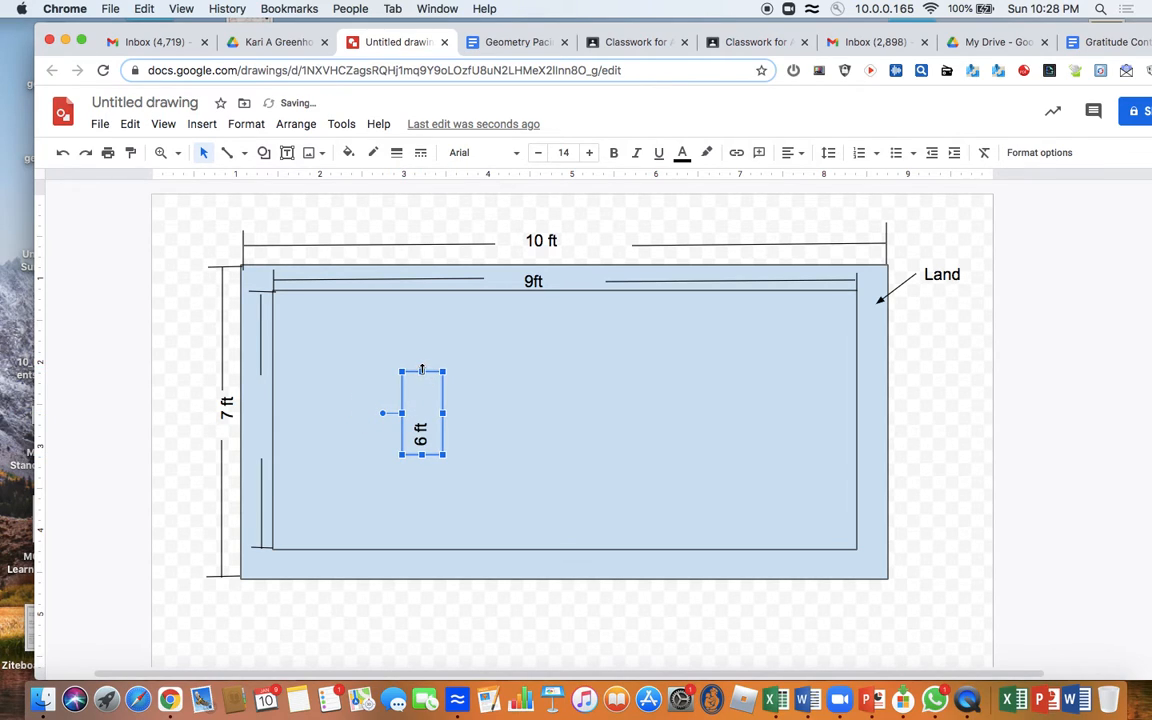
pyautogui.moveTo(421, 369); pyautogui.dragTo(260, 400)
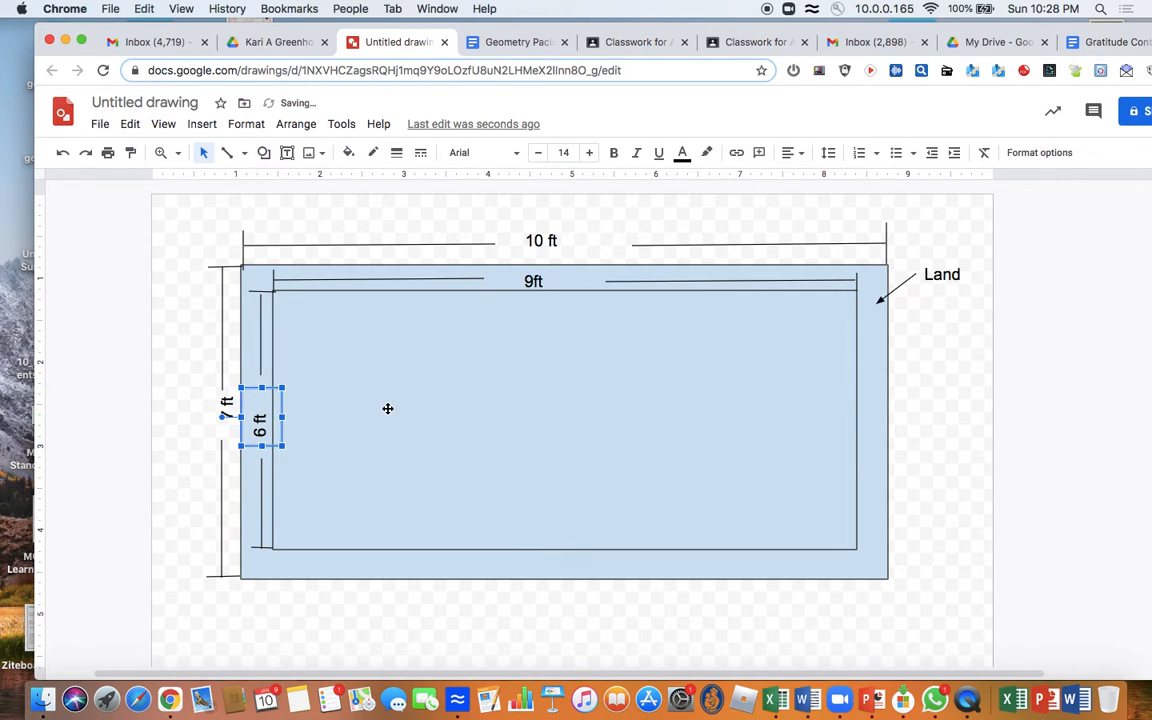
pyautogui.click(488, 393)
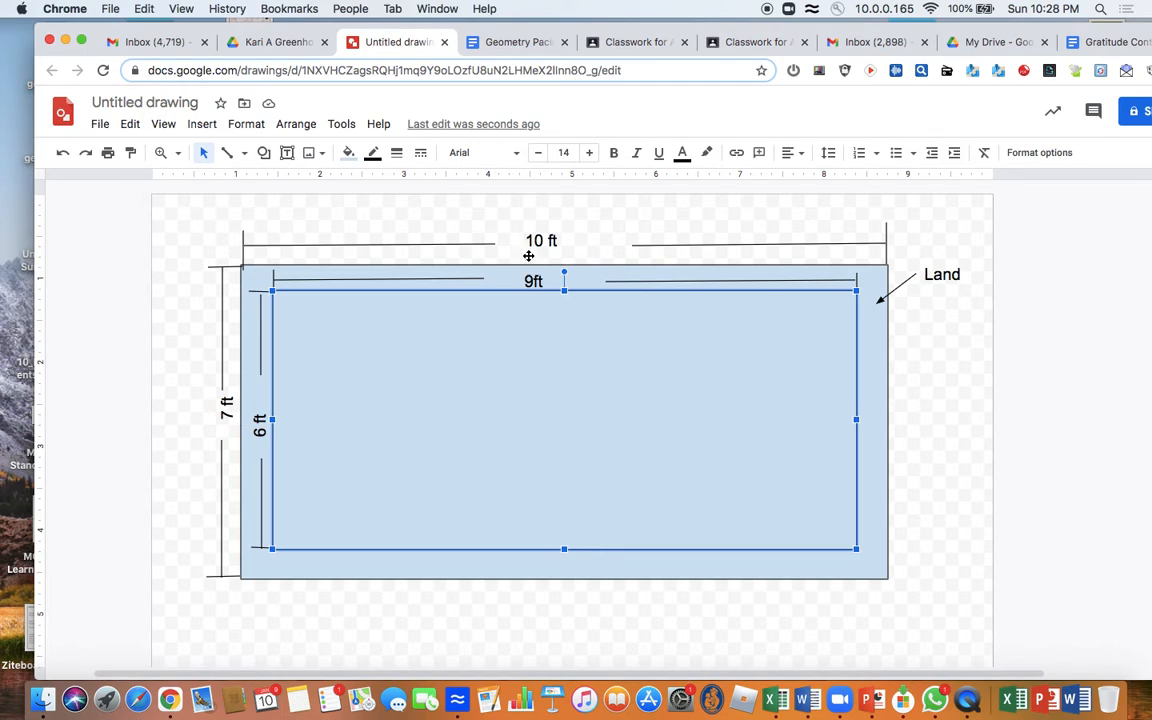
# Step: Add a text box about 1.9 inches wide and 0.5 inches tall outside the land rectangle, below the "Land" label
pyautogui.click(287, 155)
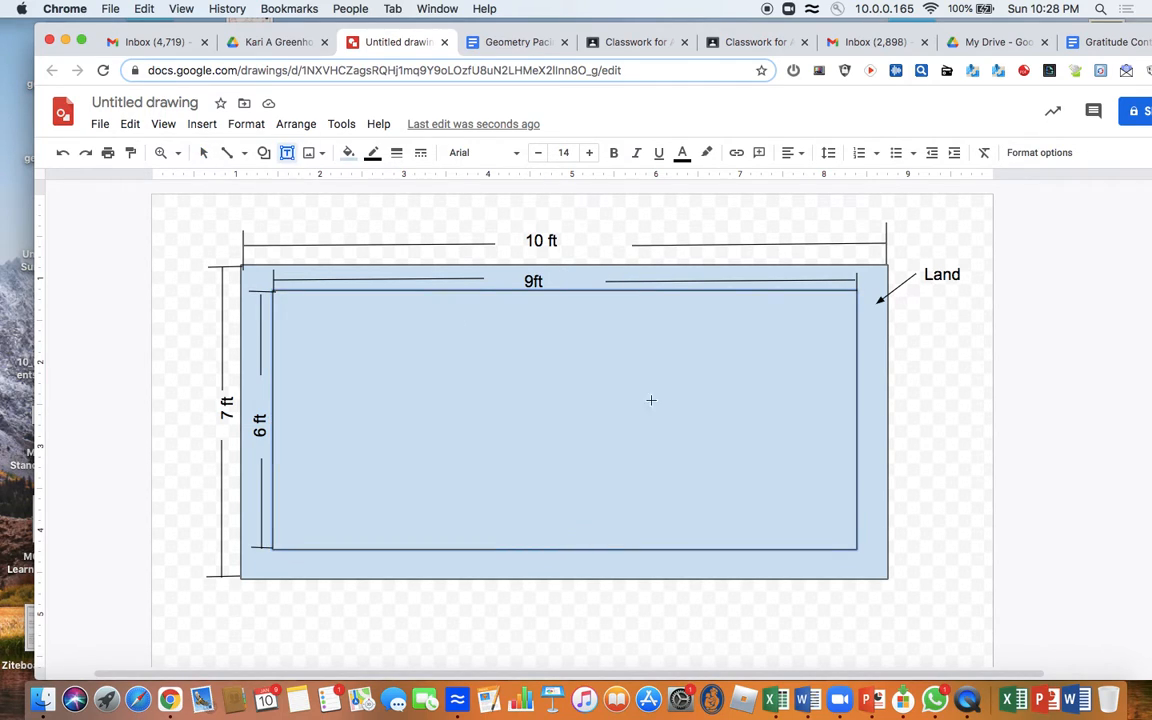
pyautogui.moveTo(781, 378); pyautogui.dragTo(1151, 432)
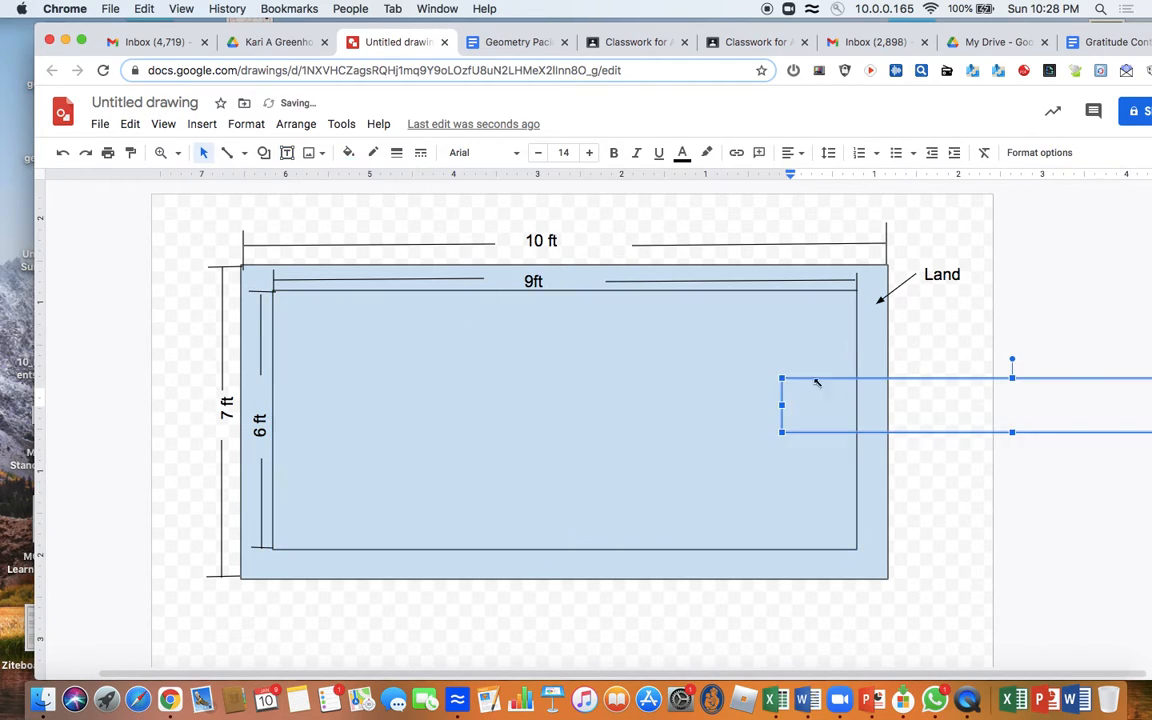
pyautogui.moveTo(966, 380); pyautogui.dragTo(820, 388)
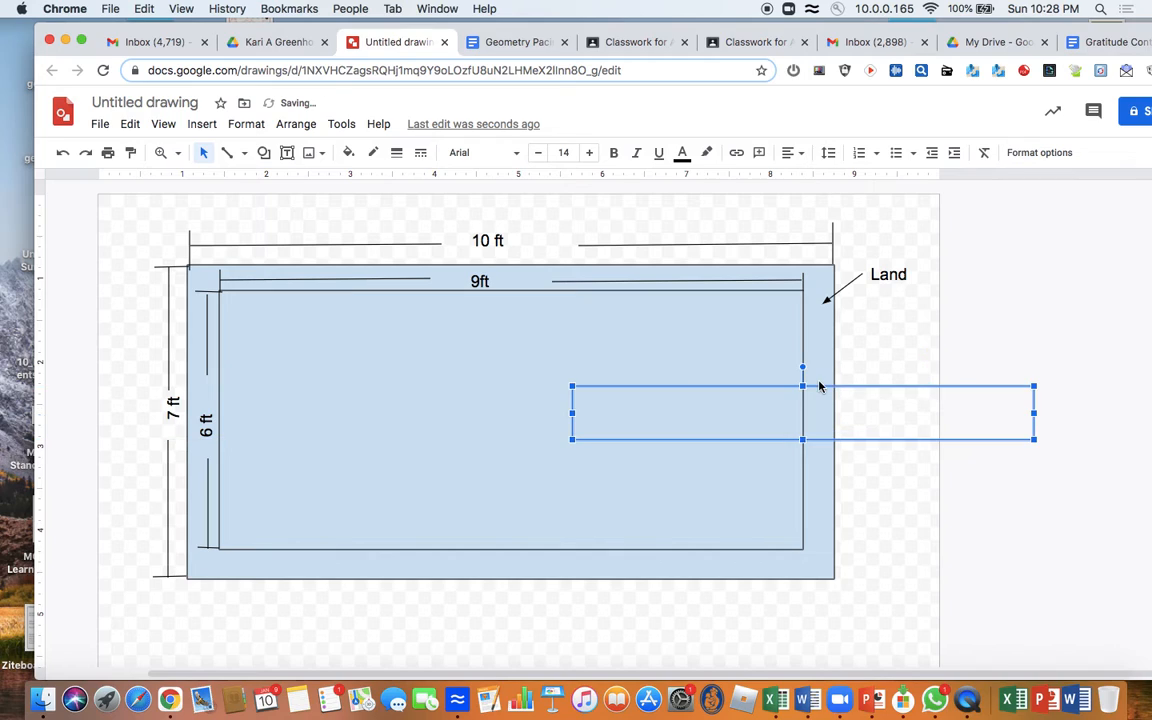
pyautogui.moveTo(1036, 412); pyautogui.dragTo(712, 413)
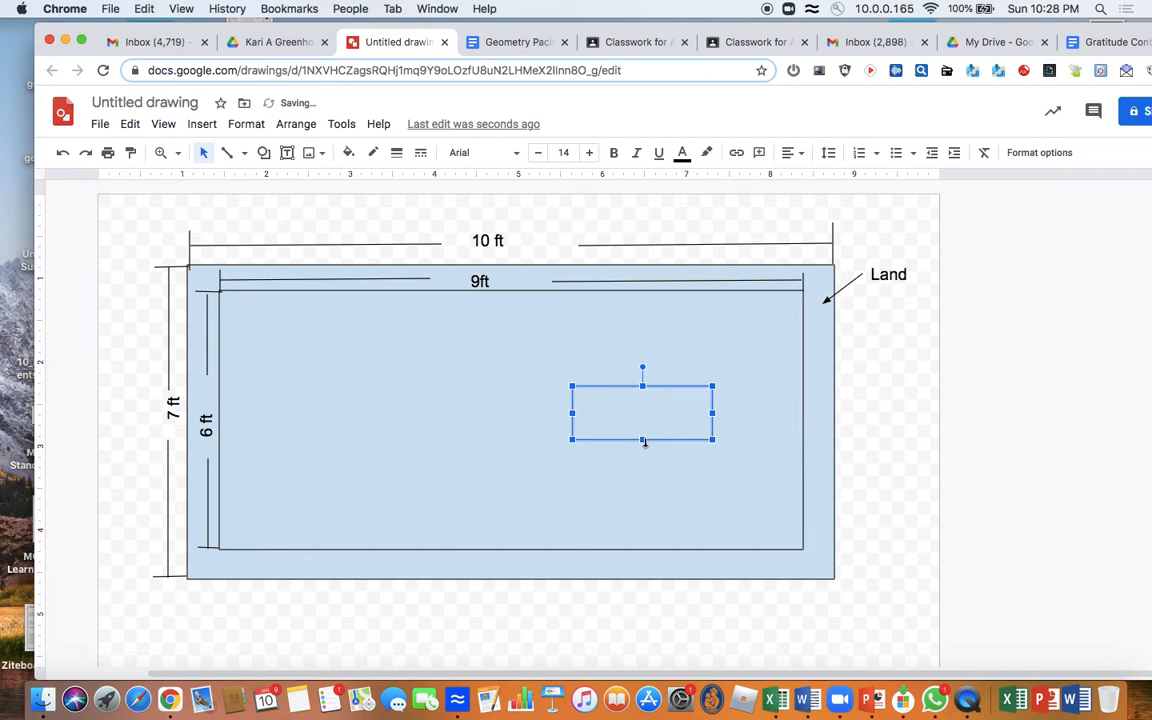
pyautogui.click(643, 430)
pyautogui.moveTo(642, 425); pyautogui.dragTo(642, 426)
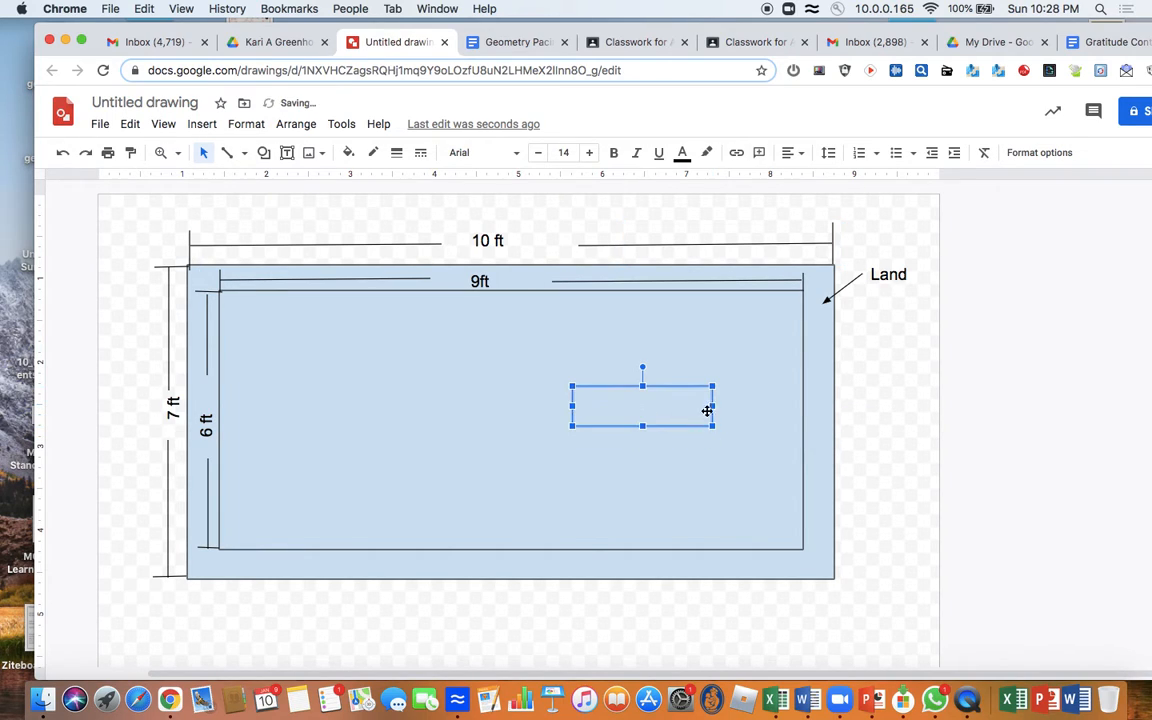
pyautogui.moveTo(712, 406); pyautogui.dragTo(740, 406)
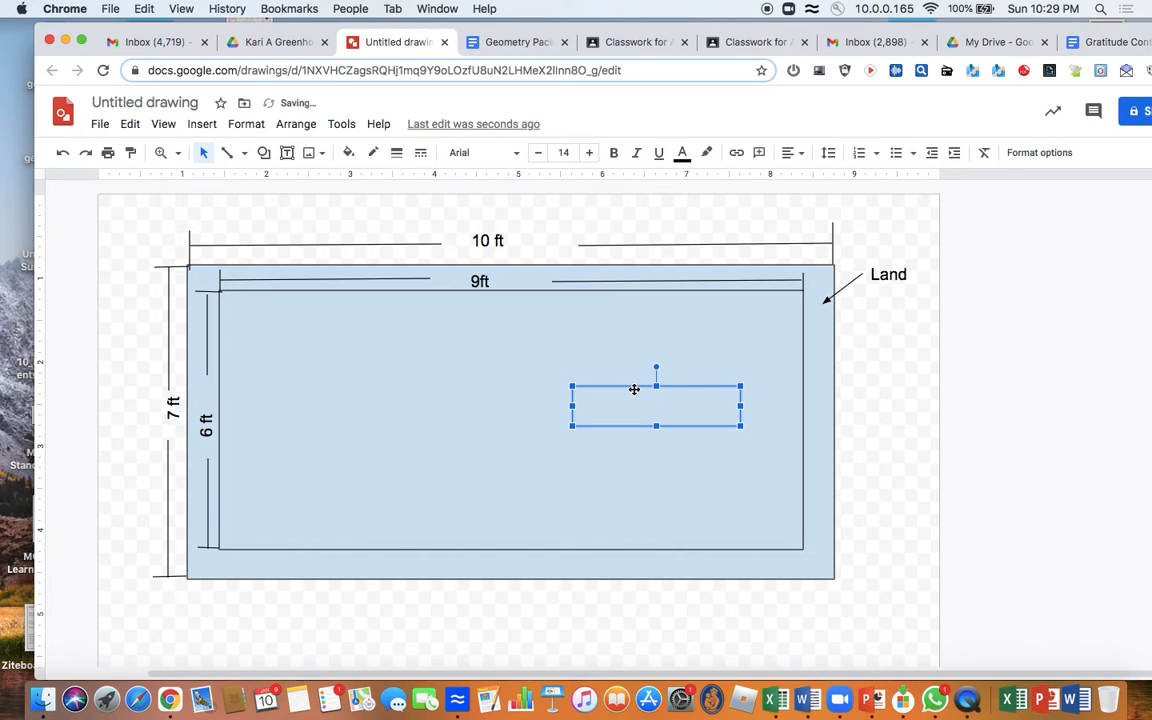
pyautogui.moveTo(740, 405); pyautogui.dragTo(728, 405)
pyautogui.moveTo(623, 388)
pyautogui.mouseDown()
pyautogui.moveTo(730, 368)
pyautogui.moveTo(879, 392)
pyautogui.moveTo(897, 334)
pyautogui.mouseUp()
# Step: Enter "Base of Greenhouse" in the new text box, with "Greenhouse" on a second line
pyautogui.click(872, 346)
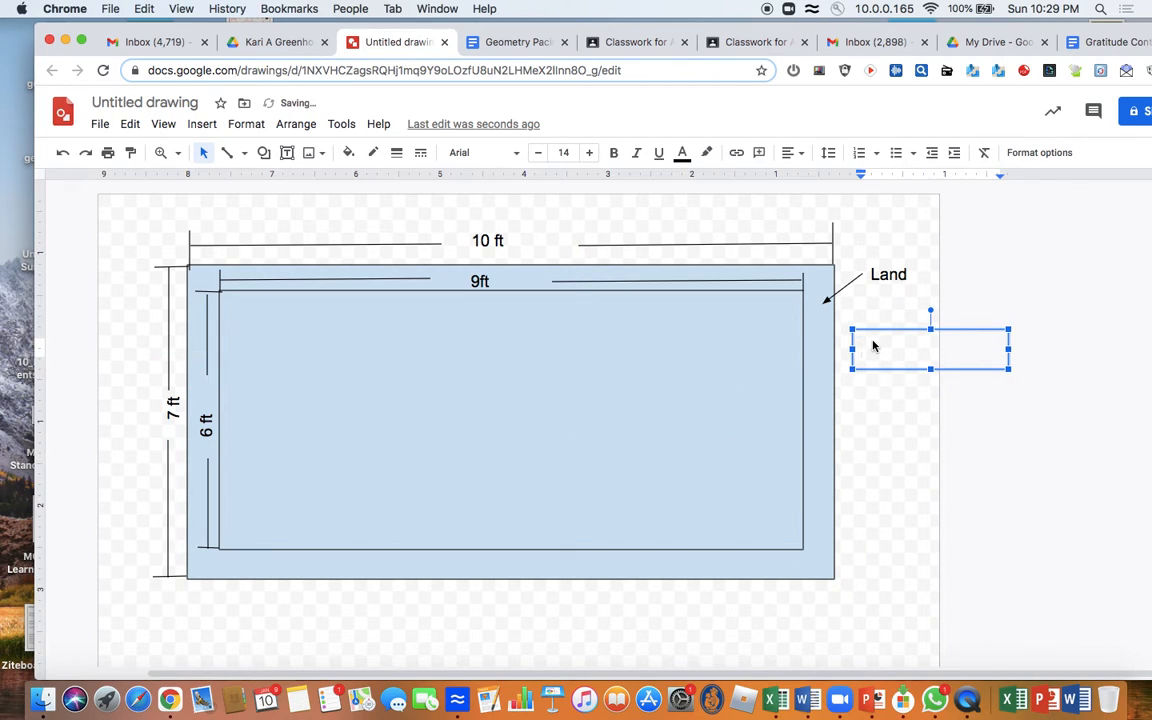
pyautogui.write('Base of Gr')
pyautogui.press('BackSpace')
pyautogui.press('BackSpace')
pyautogui.press('Return')
pyautogui.write('Greenhouse')
pyautogui.click(870, 385)
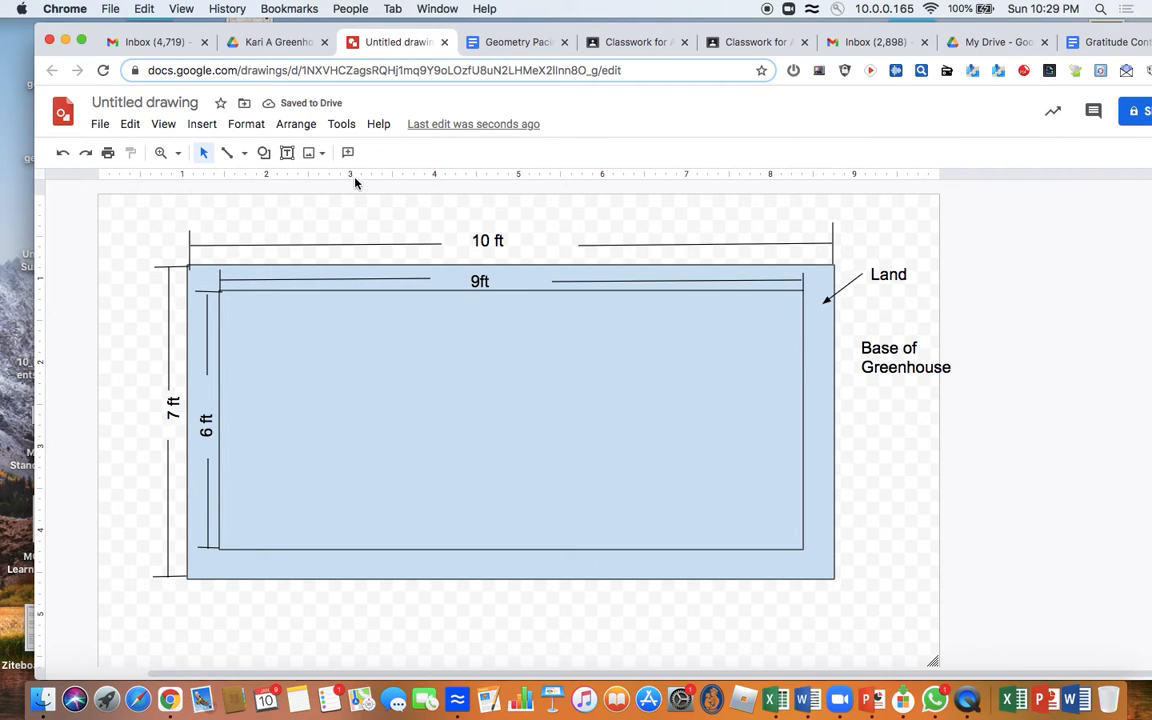
# Step: Draw an arrow about 1 inch long from the "Base of Greenhouse" label into the inner rectangle
pyautogui.click(245, 155)
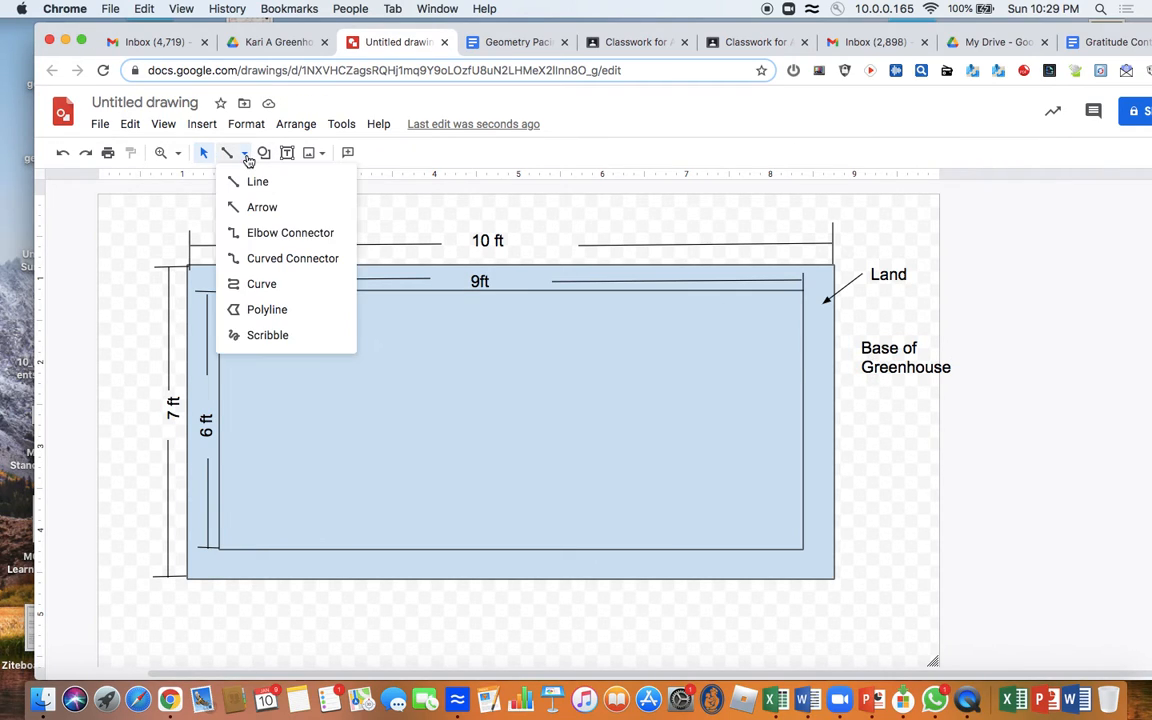
pyautogui.click(258, 207)
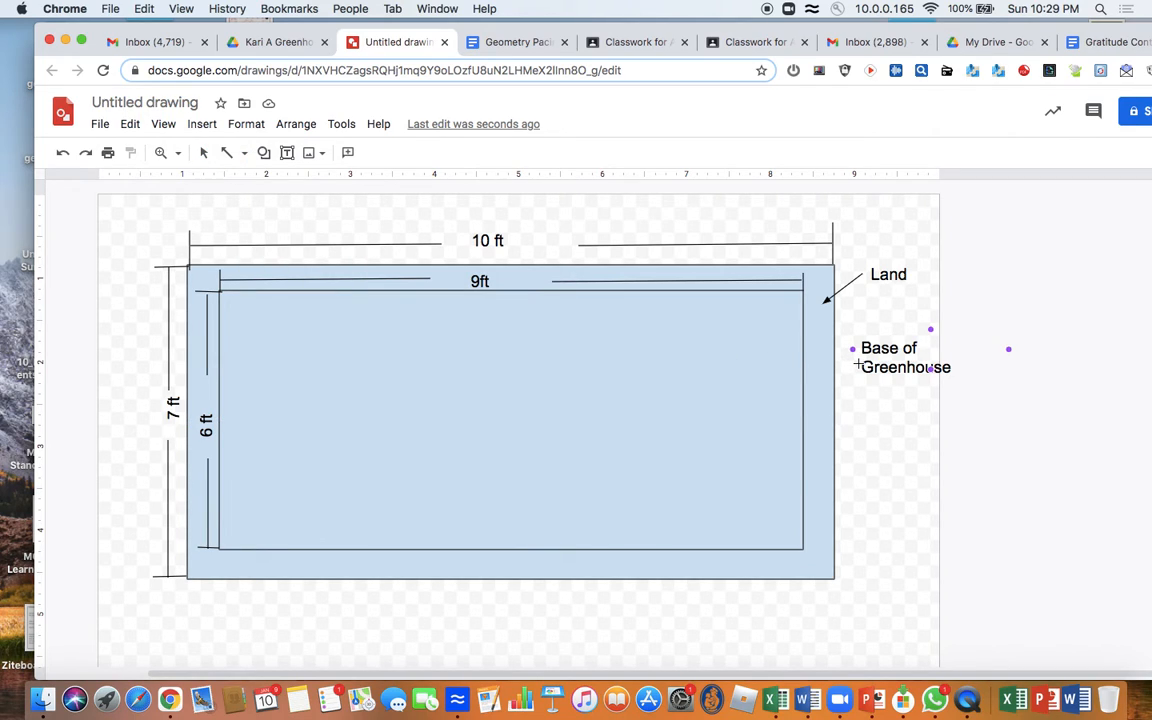
pyautogui.moveTo(857, 366); pyautogui.dragTo(779, 396)
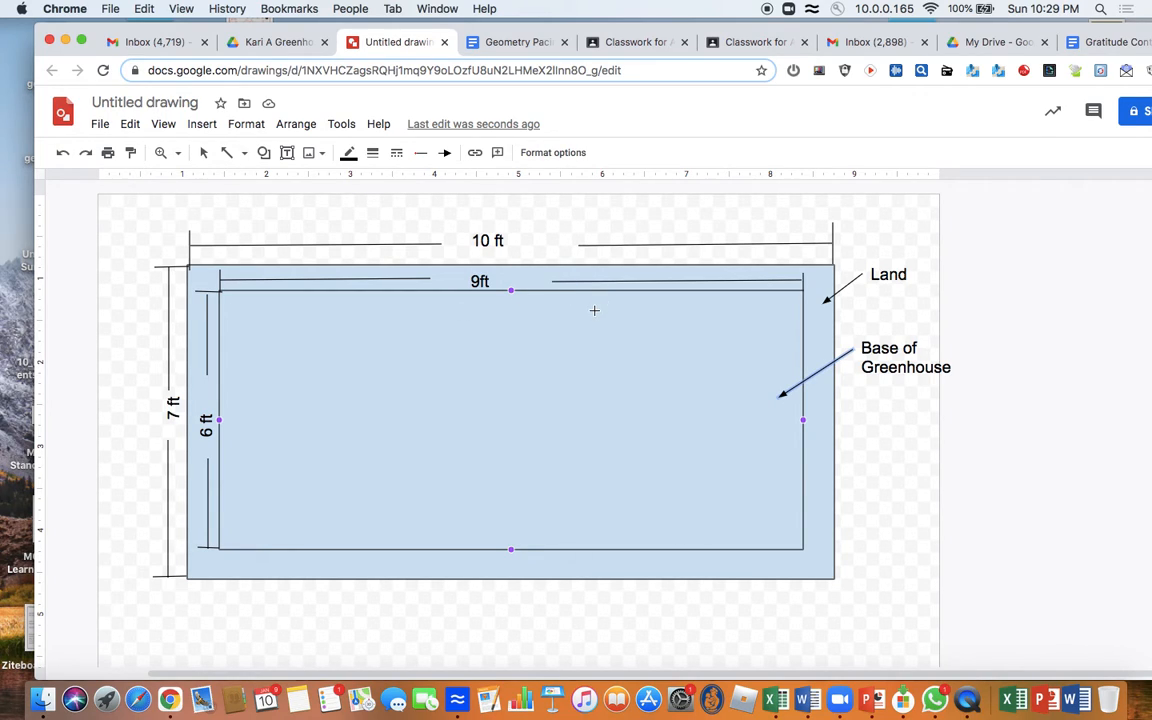
pyautogui.click(535, 280)
pyautogui.click(704, 391)
# Step: Add a text box about 2.5 inches wide and 0.4 inches tall below the land rectangle, toward its left half
pyautogui.click(287, 152)
pyautogui.moveTo(288, 595)
pyautogui.mouseDown()
pyautogui.moveTo(749, 648)
pyautogui.moveTo(689, 609)
pyautogui.moveTo(503, 613)
pyautogui.mouseUp()
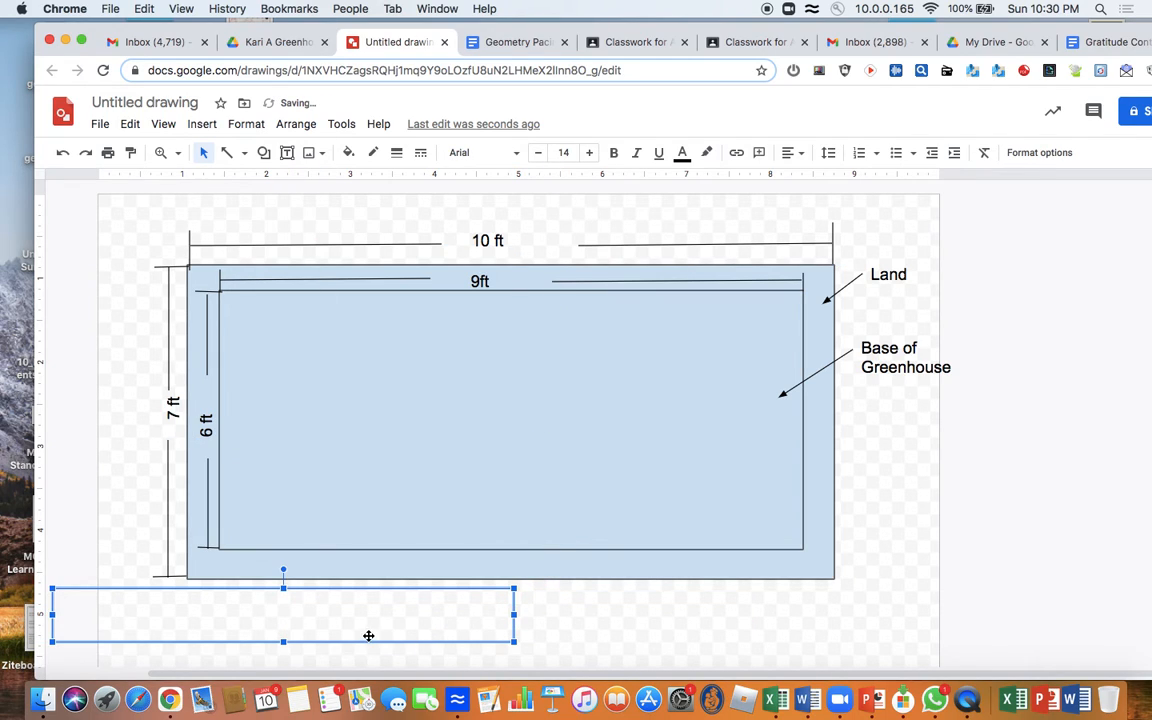
pyautogui.moveTo(52, 614); pyautogui.dragTo(303, 620)
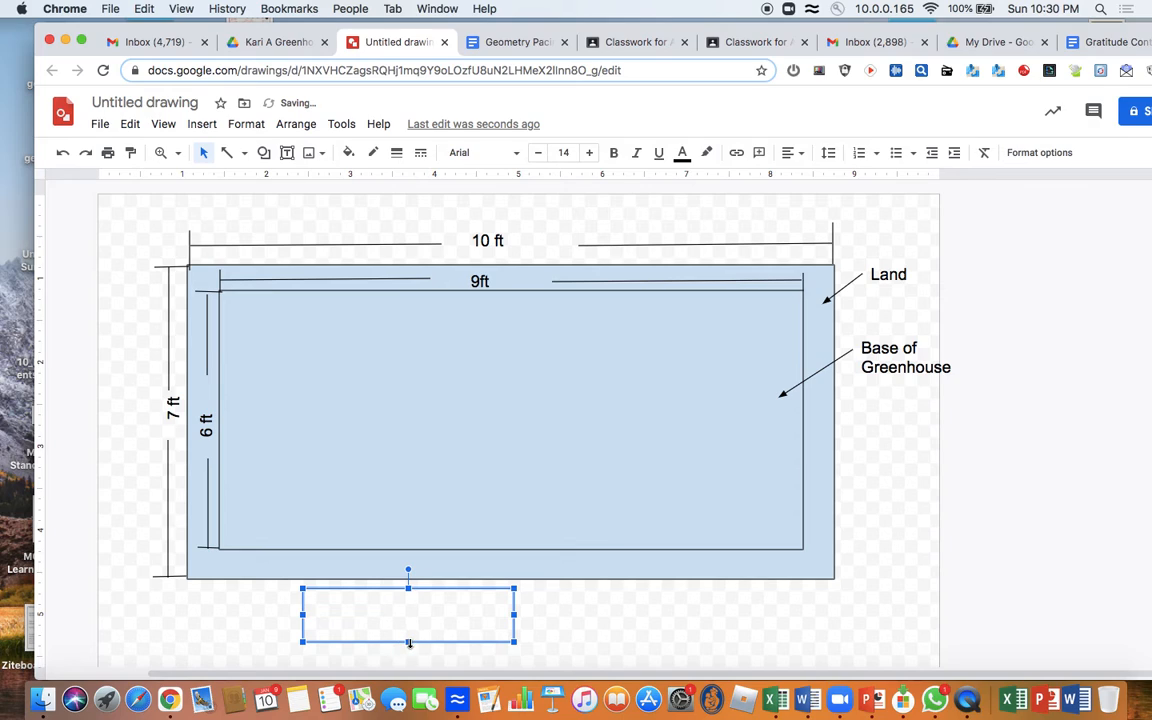
pyautogui.moveTo(408, 643); pyautogui.dragTo(406, 621)
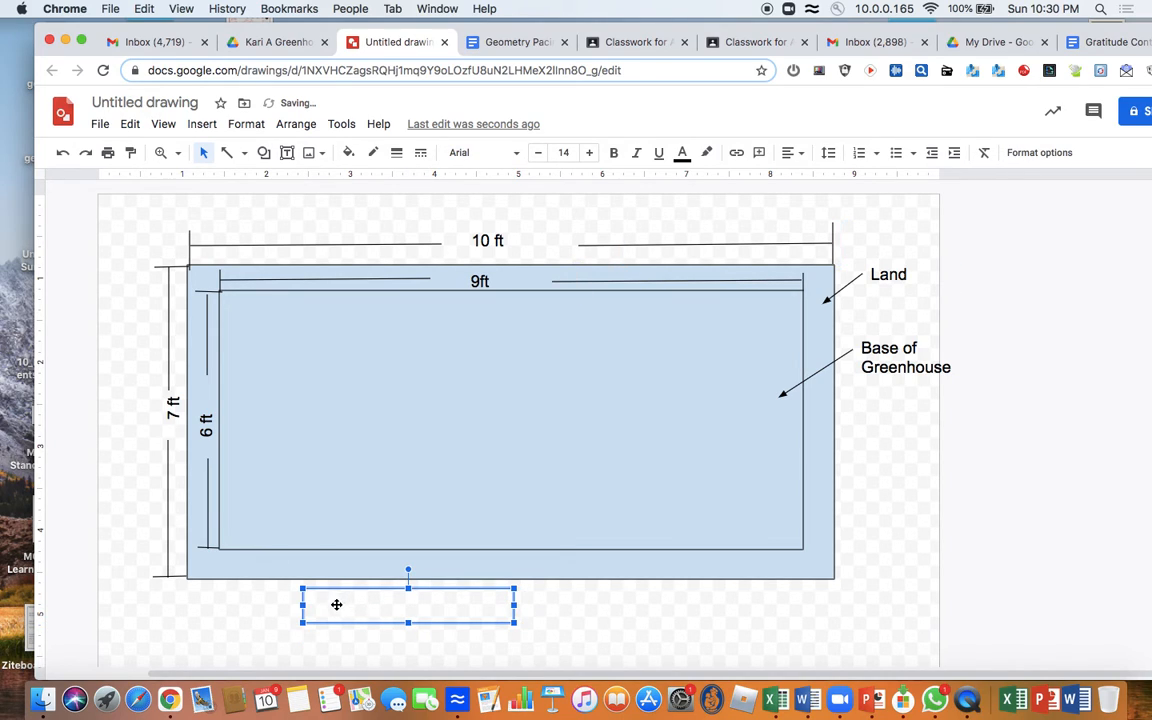
# Step: Enter "Entrance" in the text box and draw an arrow from it to the inner rectangle's bottom edge near the left corner
pyautogui.click(336, 606)
pyautogui.write('Em')
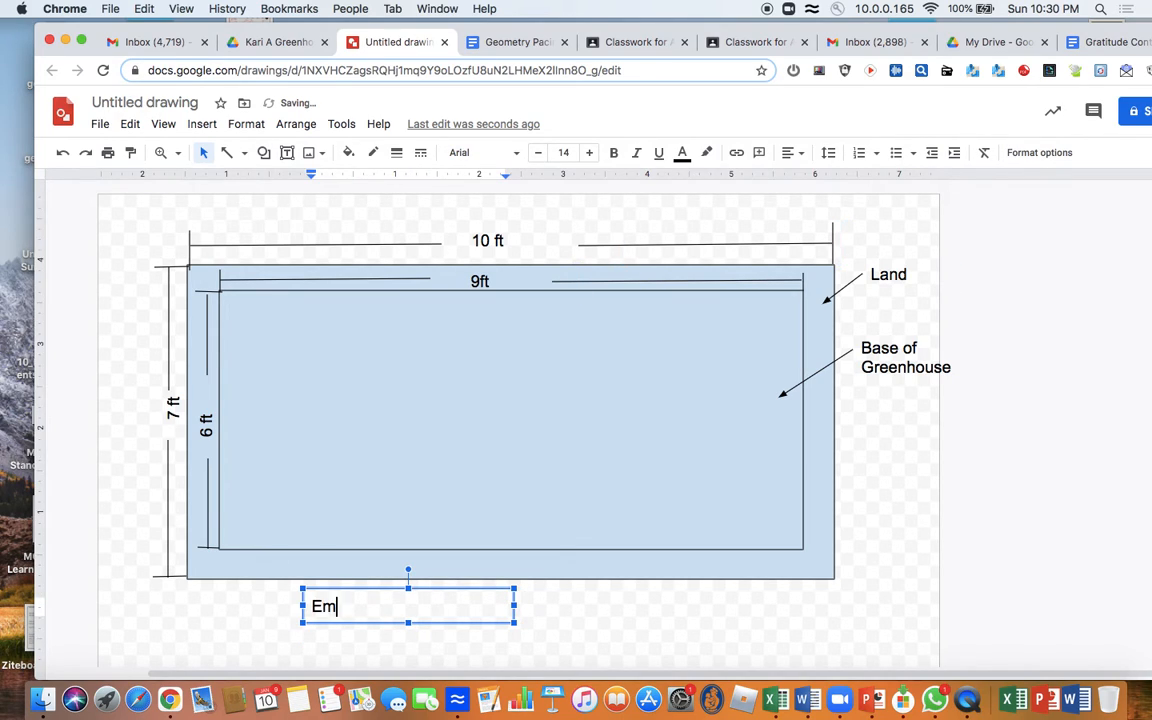
pyautogui.press('BackSpace')
pyautogui.write('mt')
pyautogui.press('BackSpace')
pyautogui.press('BackSpace')
pyautogui.write('ntrance')
pyautogui.click(600, 612)
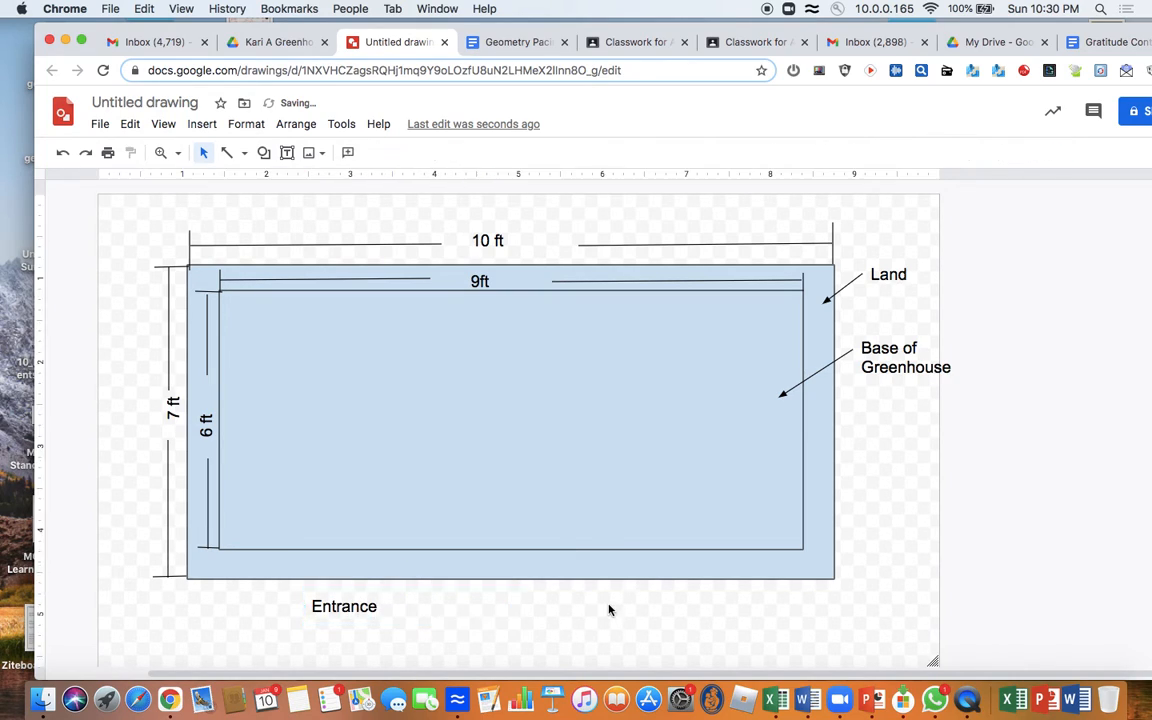
pyautogui.click(226, 152)
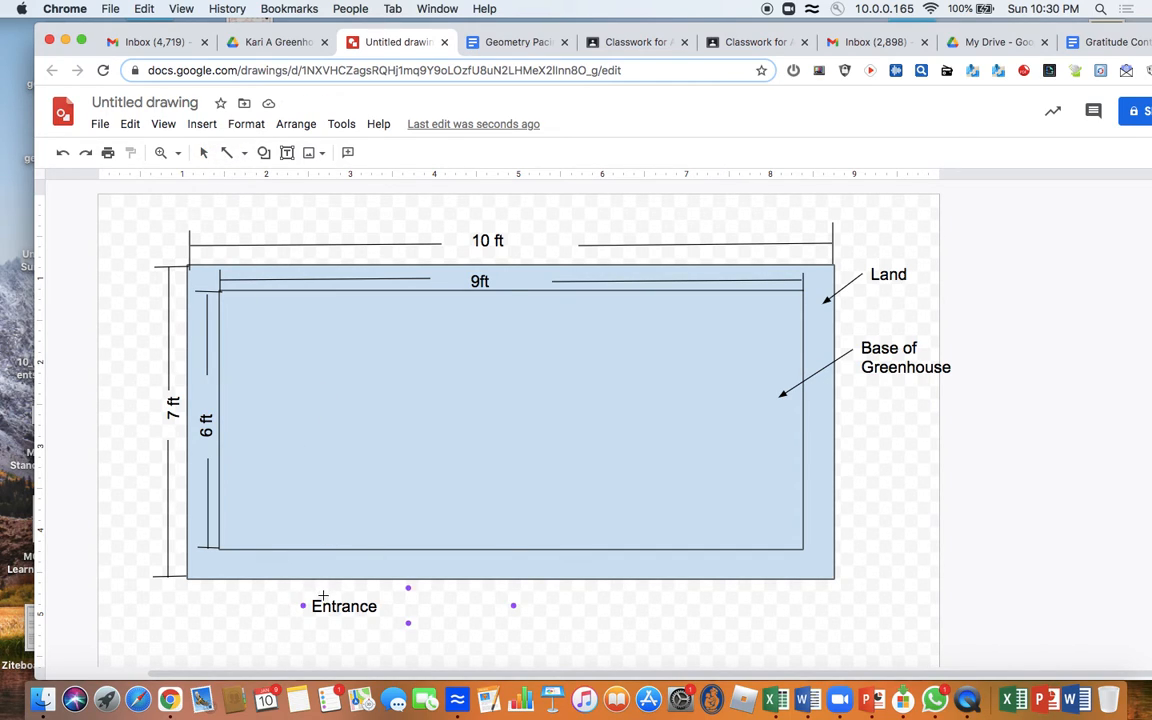
pyautogui.moveTo(322, 596); pyautogui.dragTo(265, 550)
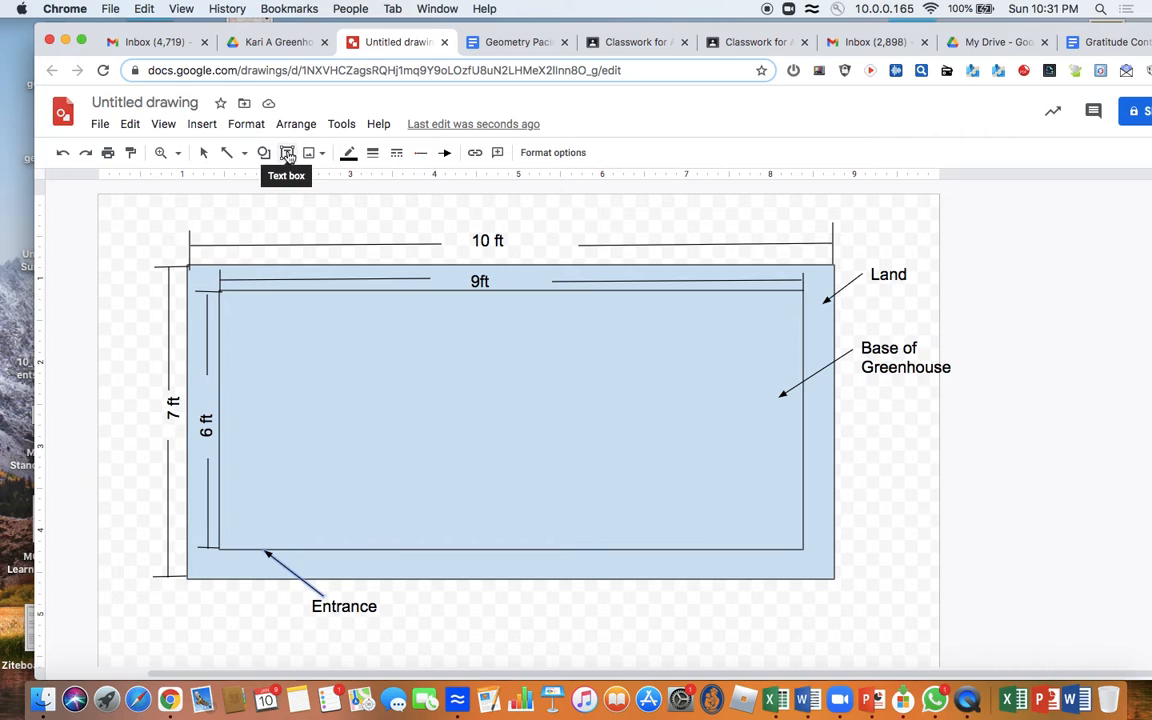
# Step: Add a text box about 5.9 inches wide and 0.9 inches tall across the upper part of the inner rectangle
pyautogui.click(287, 154)
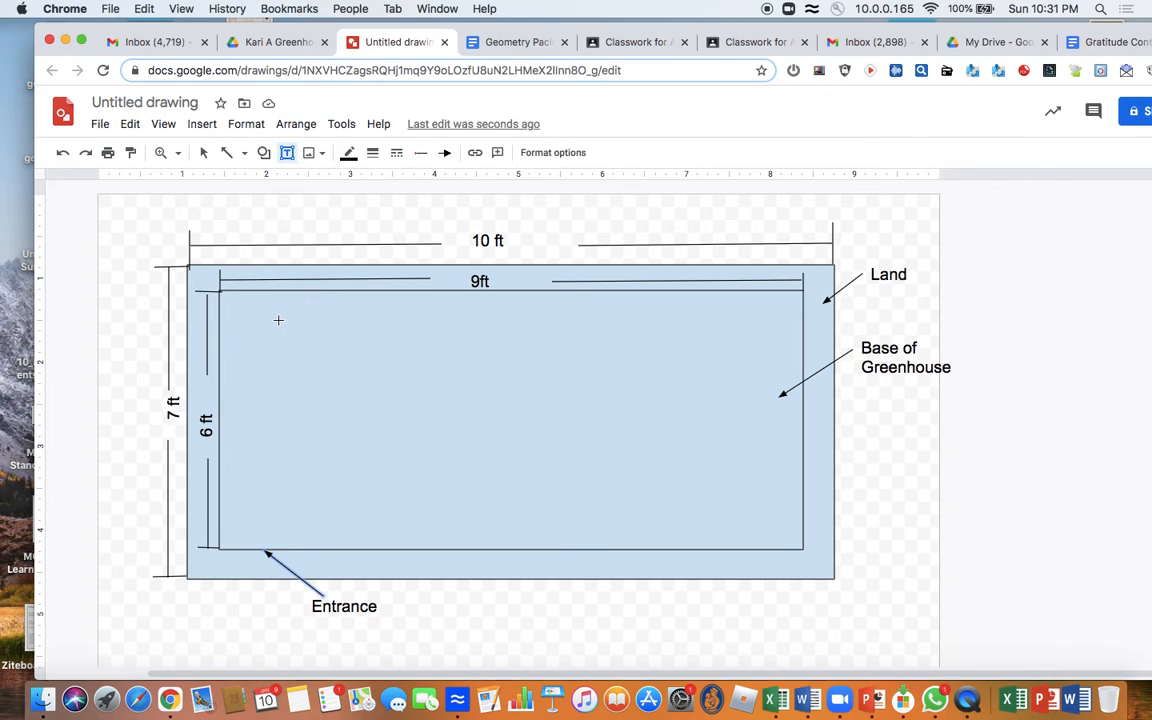
pyautogui.moveTo(278, 320); pyautogui.dragTo(740, 375)
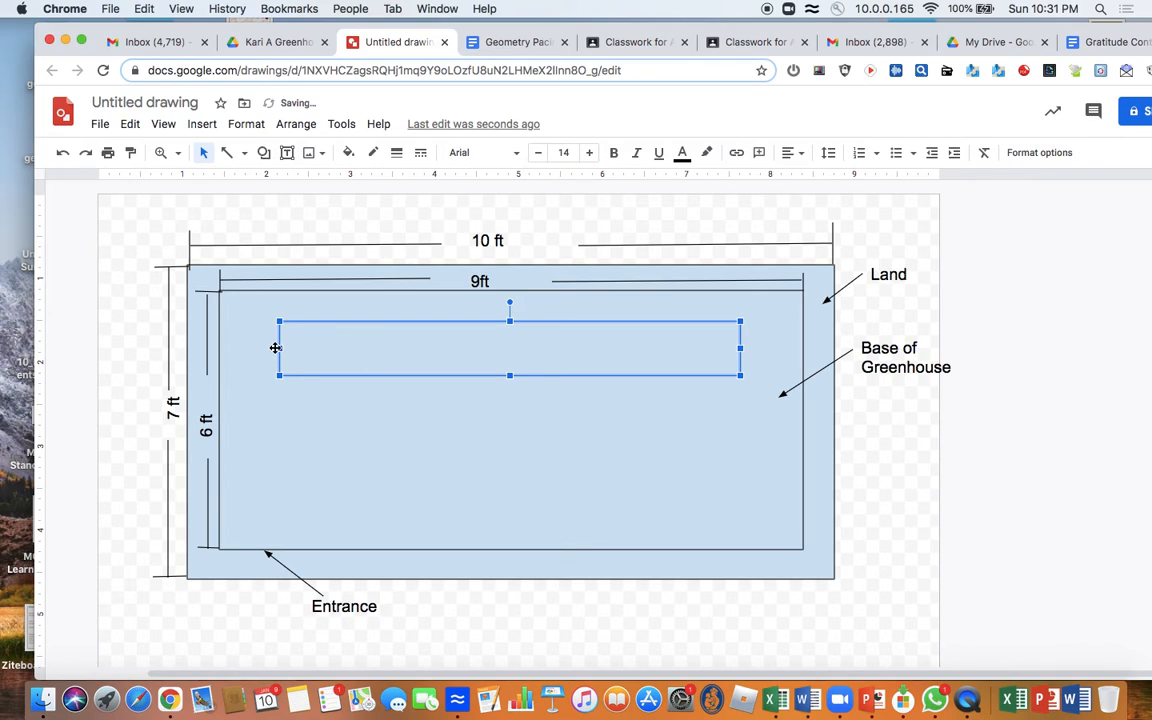
pyautogui.moveTo(276, 348); pyautogui.dragTo(263, 348)
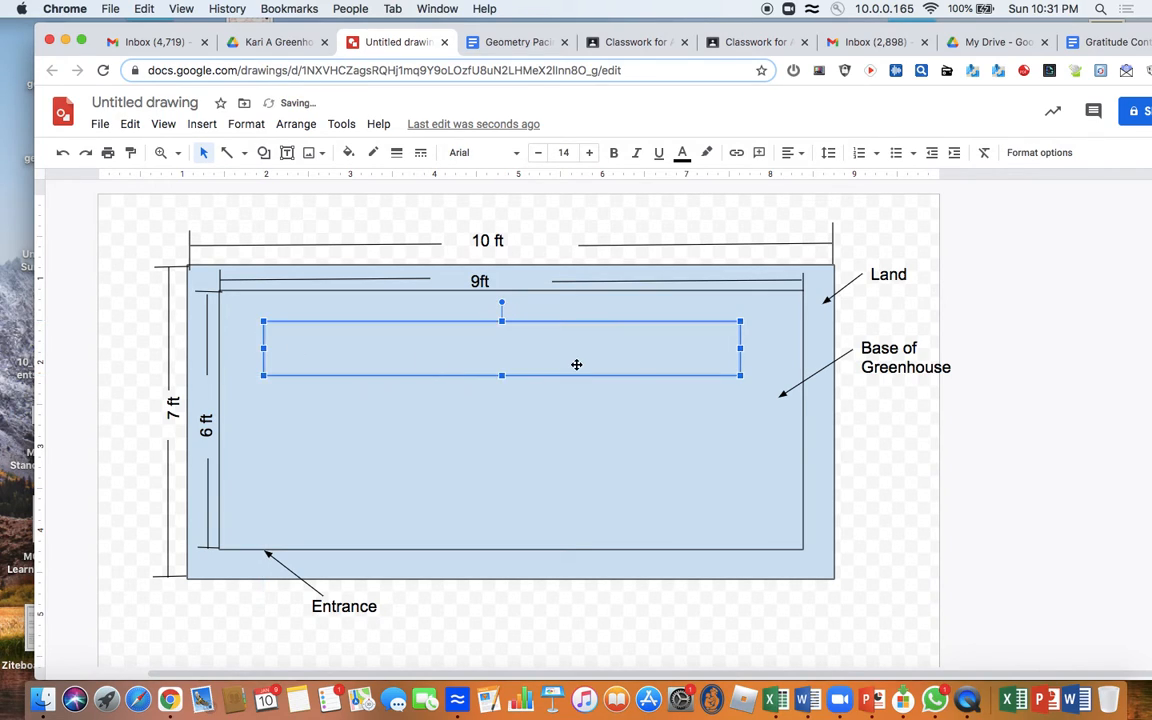
pyautogui.moveTo(740, 348); pyautogui.dragTo(760, 348)
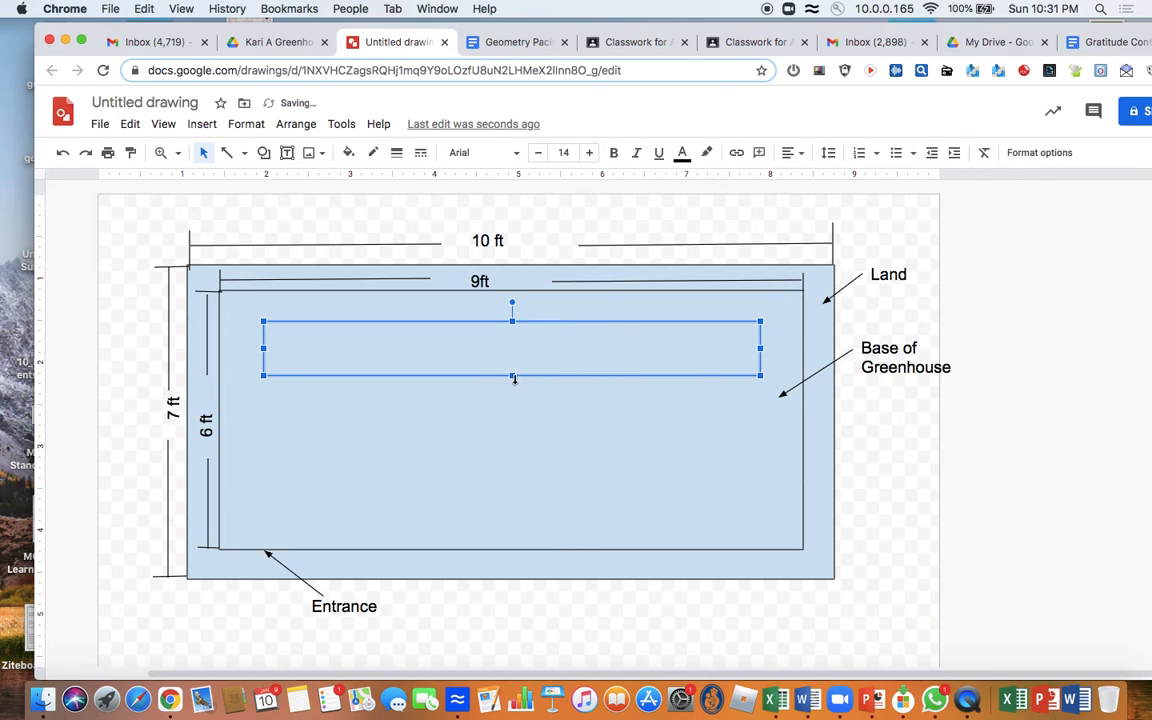
pyautogui.moveTo(513, 378)
pyautogui.mouseDown()
pyautogui.moveTo(514, 411)
pyautogui.moveTo(517, 398)
pyautogui.mouseUp()
pyautogui.moveTo(512, 322); pyautogui.dragTo(512, 324)
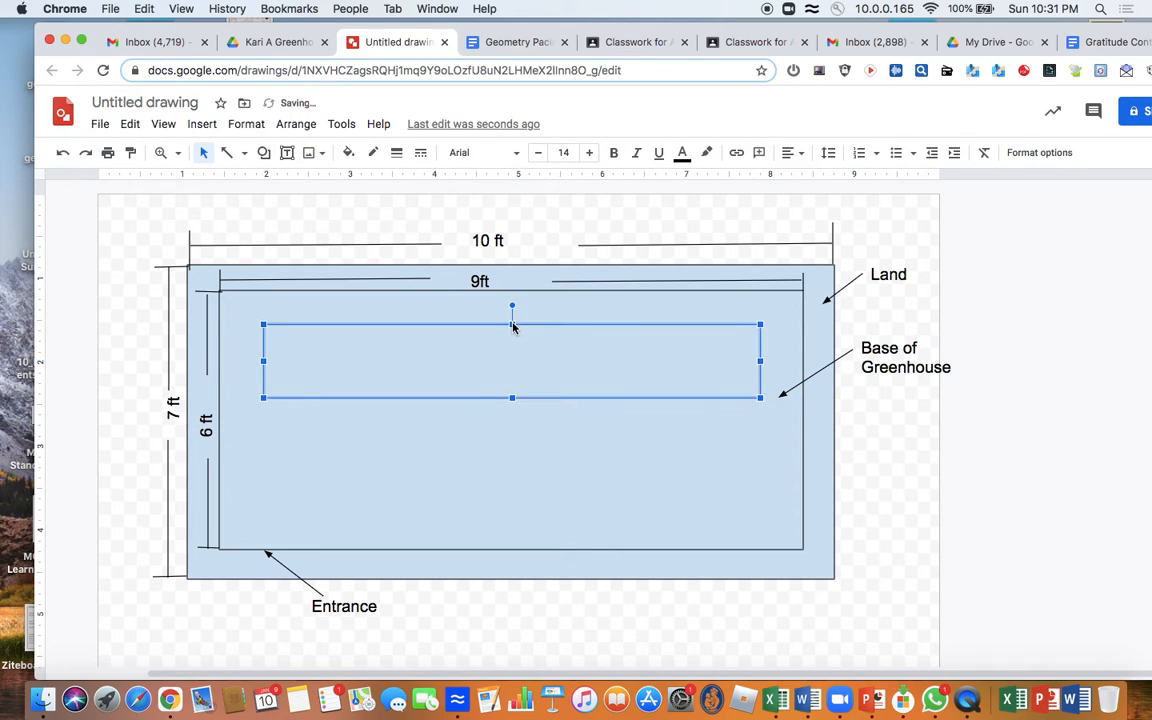
# Step: Center the text in the upper text box and enter "Plants in this section" on its second line
pyautogui.click(469, 358)
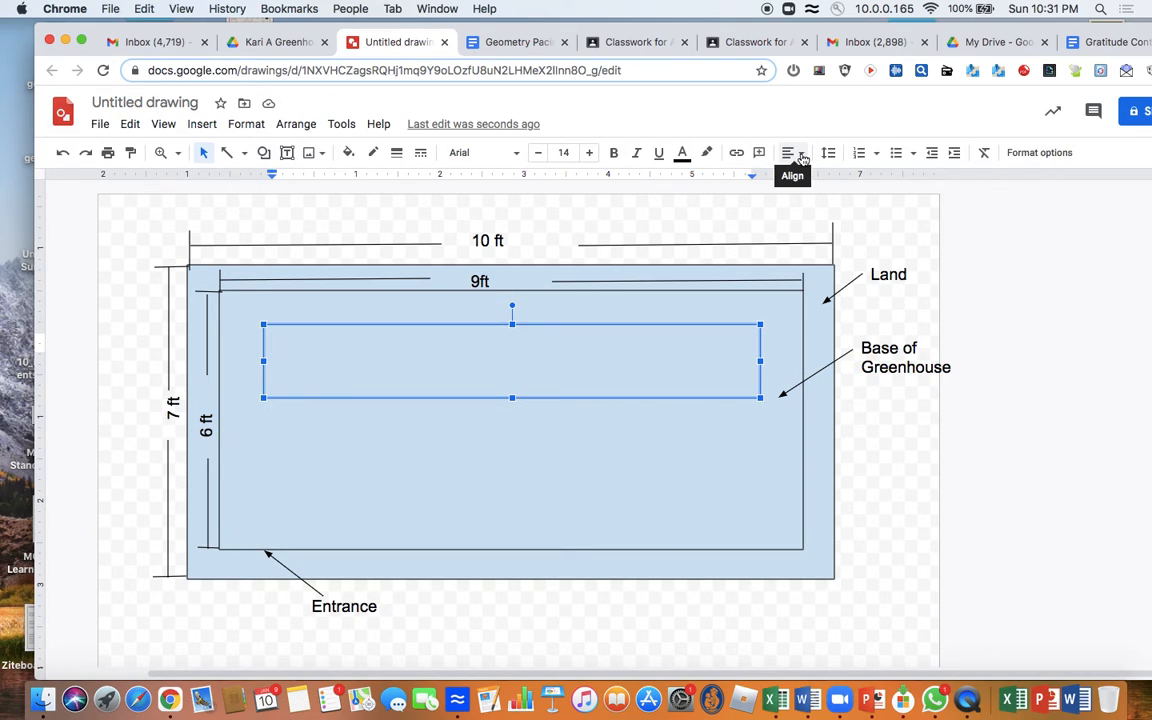
pyautogui.click(801, 156)
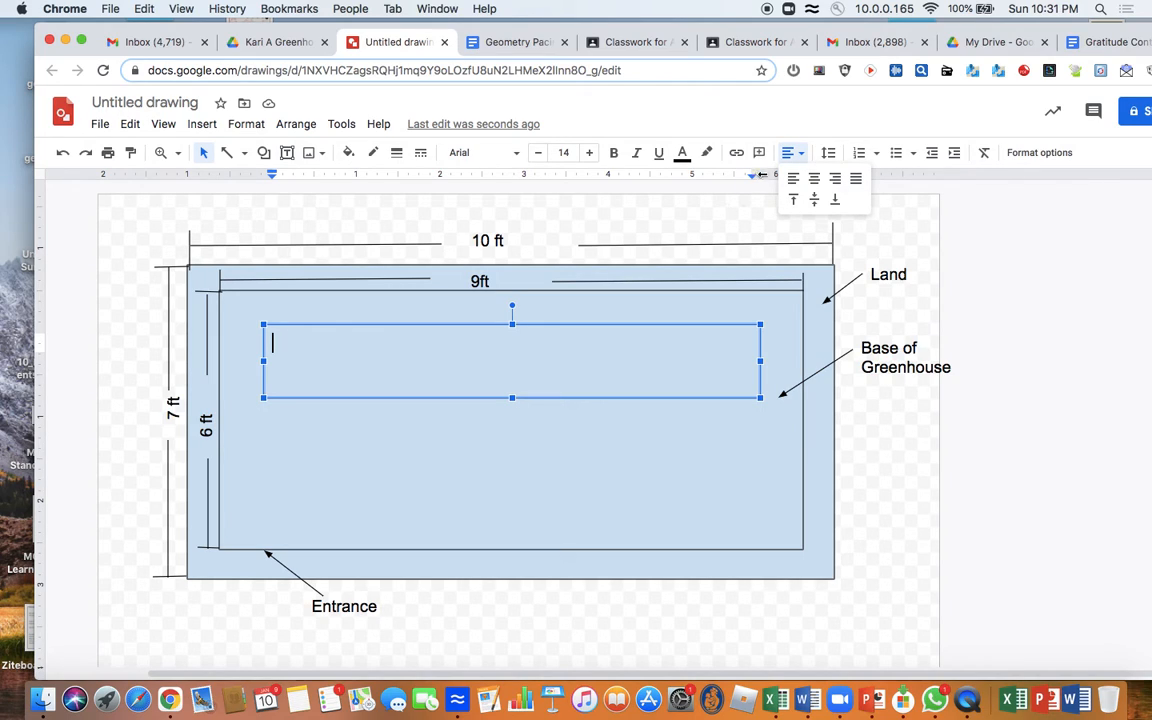
pyautogui.click(814, 178)
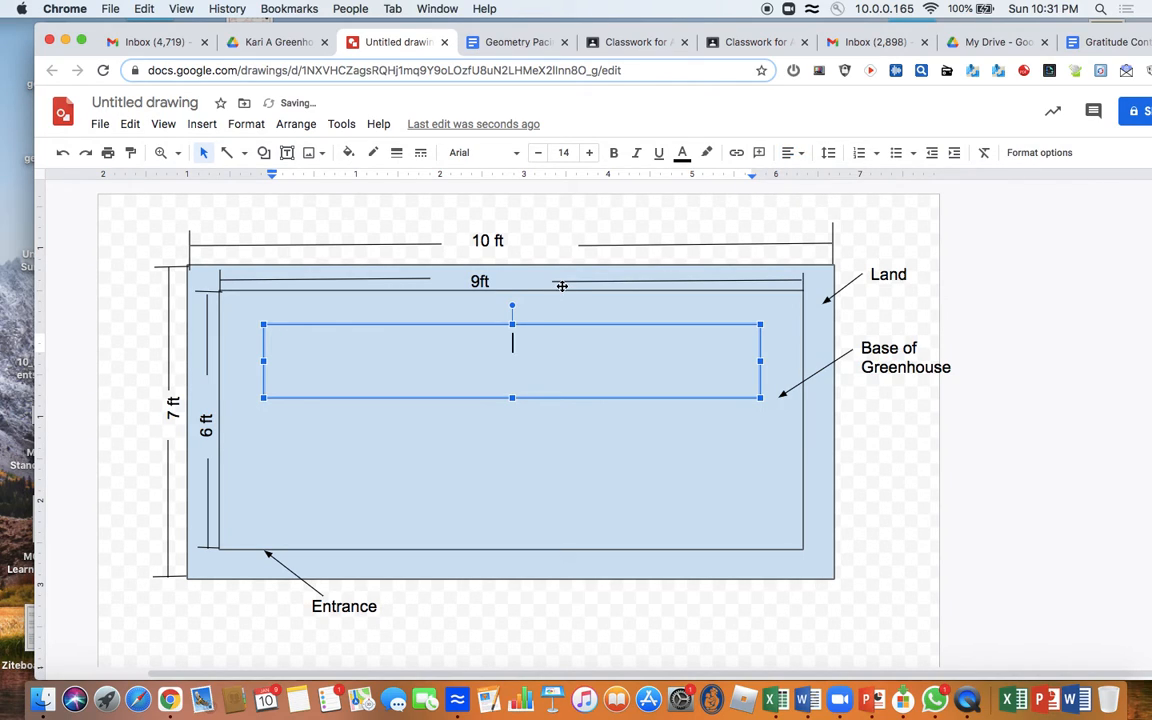
pyautogui.press('Return')
pyautogui.write('Plants')
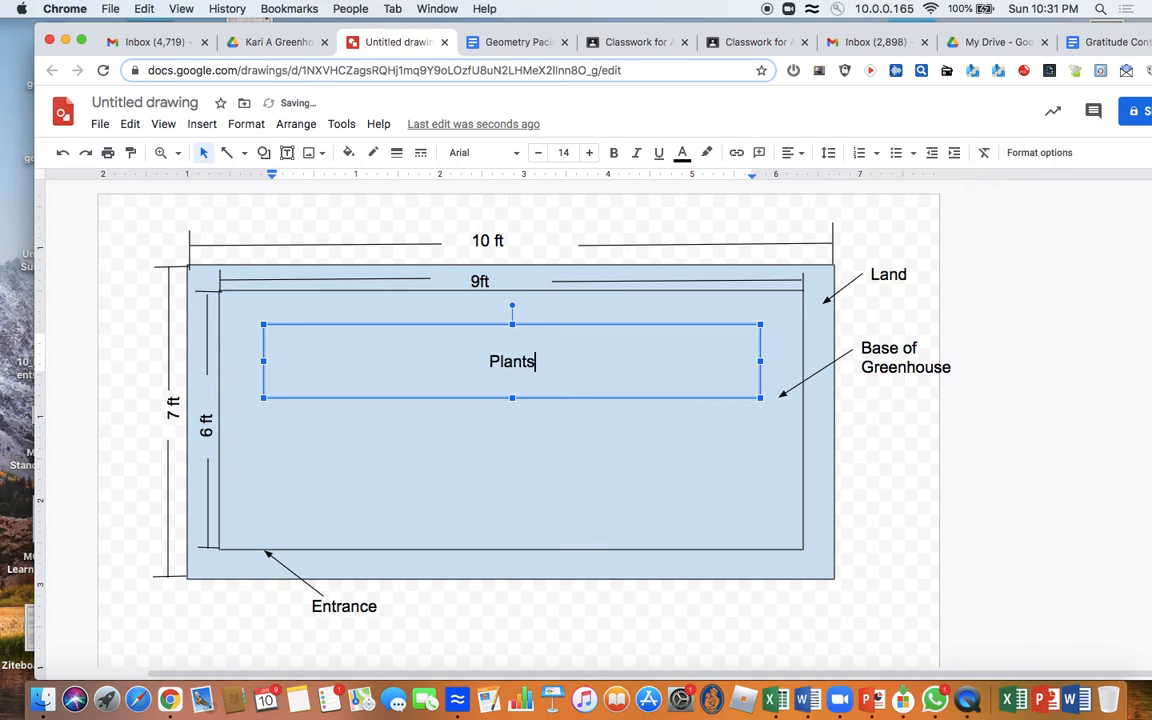
pyautogui.write(' in thi')
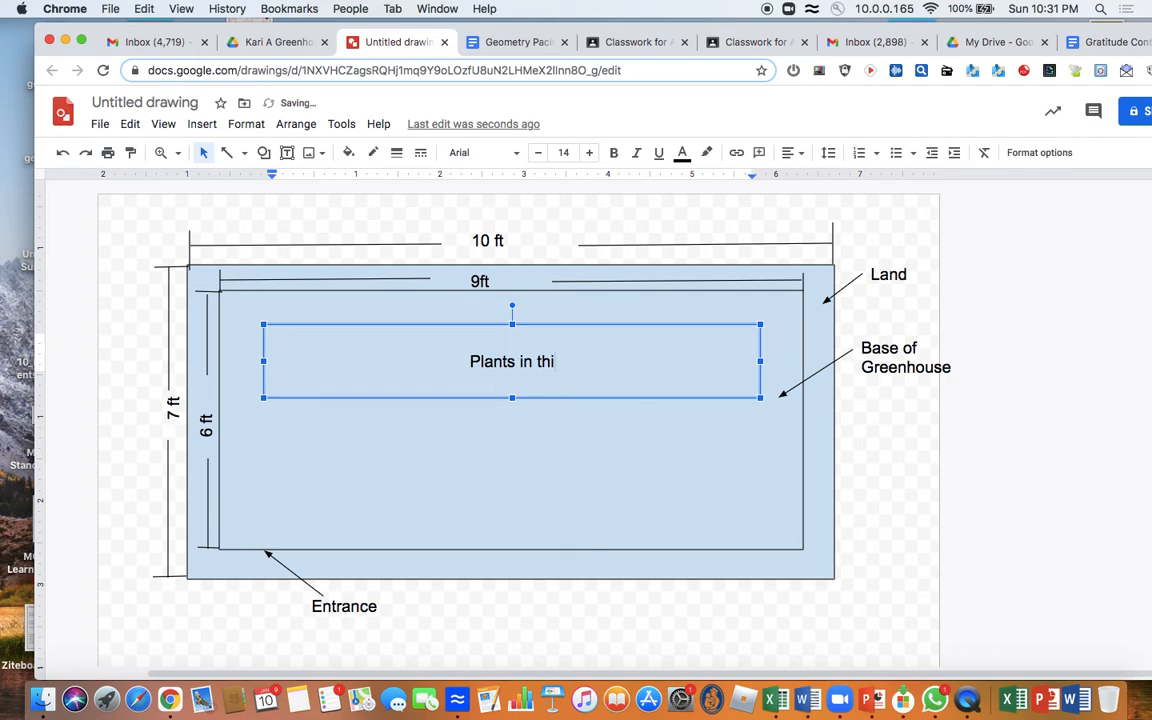
pyautogui.write('s Sec')
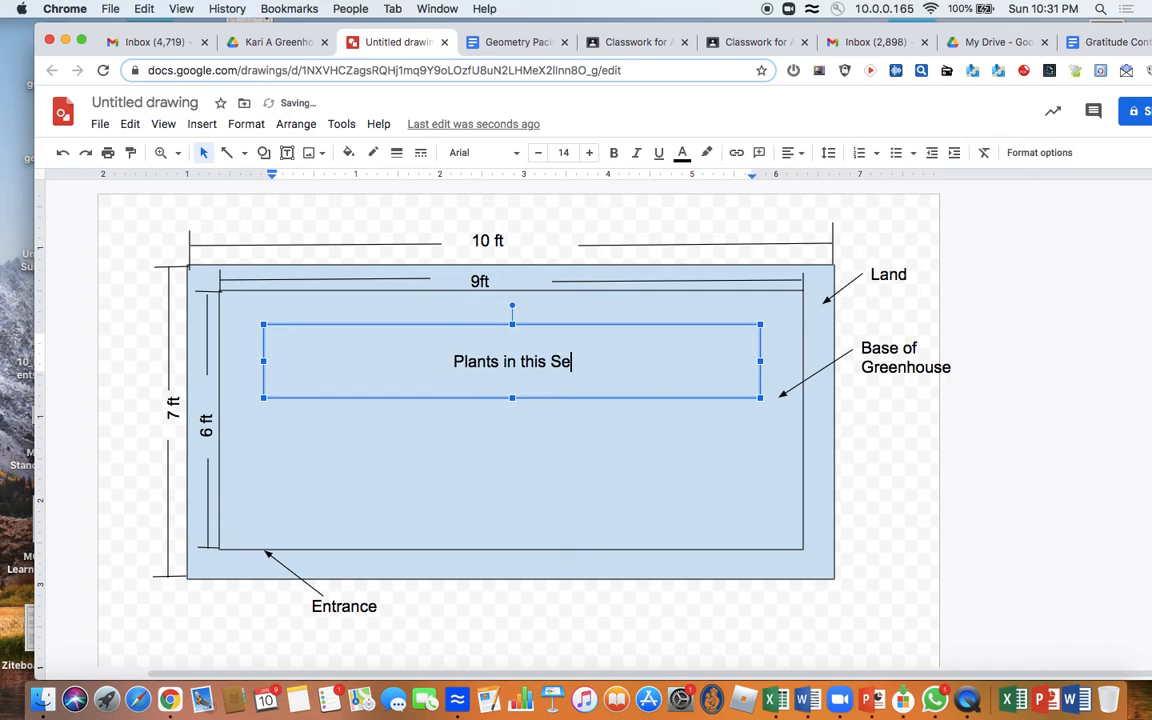
pyautogui.press('BackSpace')
pyautogui.press('BackSpace')
pyautogui.press('BackSpace')
pyautogui.write('section')
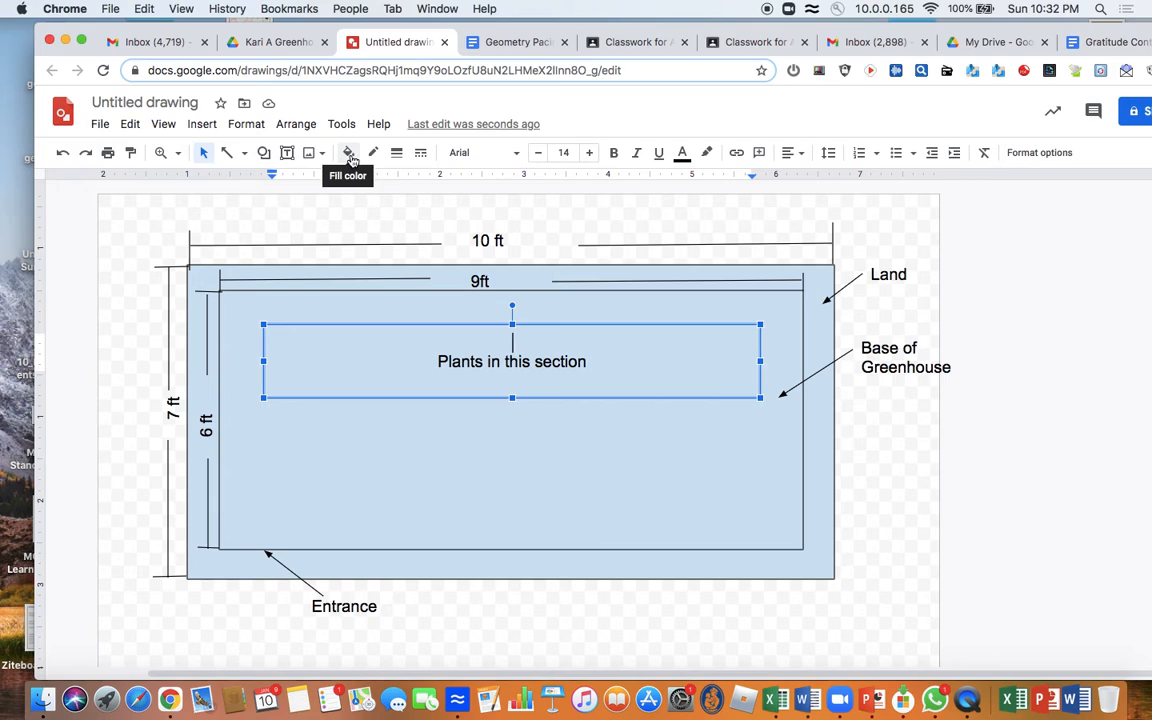
# Step: Fill the "Plants in this section" text box with solid dark green
pyautogui.click(349, 155)
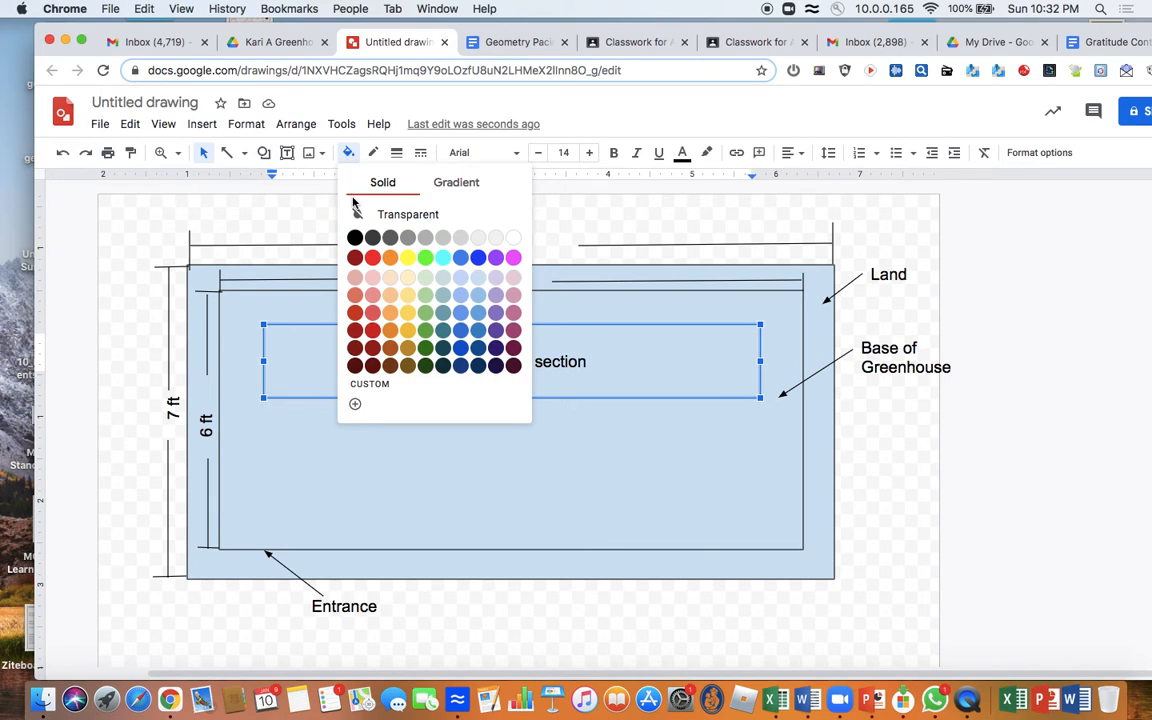
pyautogui.click(425, 329)
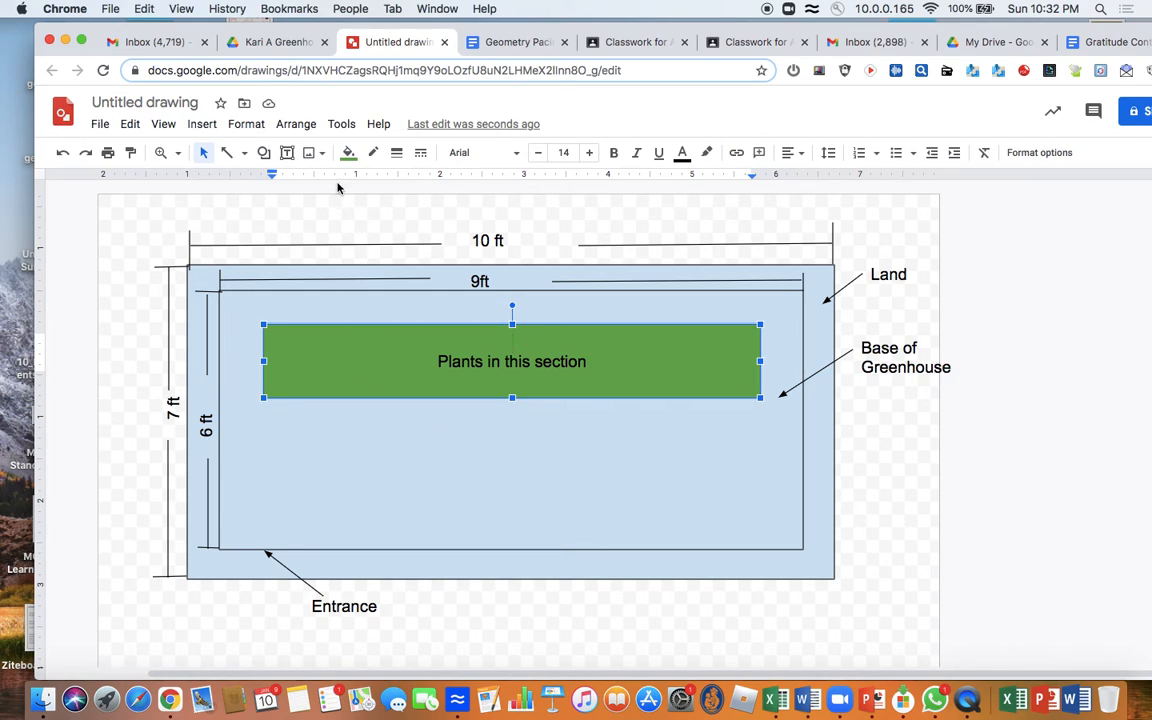
pyautogui.click(276, 209)
# Step: Add a text box about 5.9 inches wide and 1.1 inches tall below the green section, aligning their left edges
pyautogui.click(287, 152)
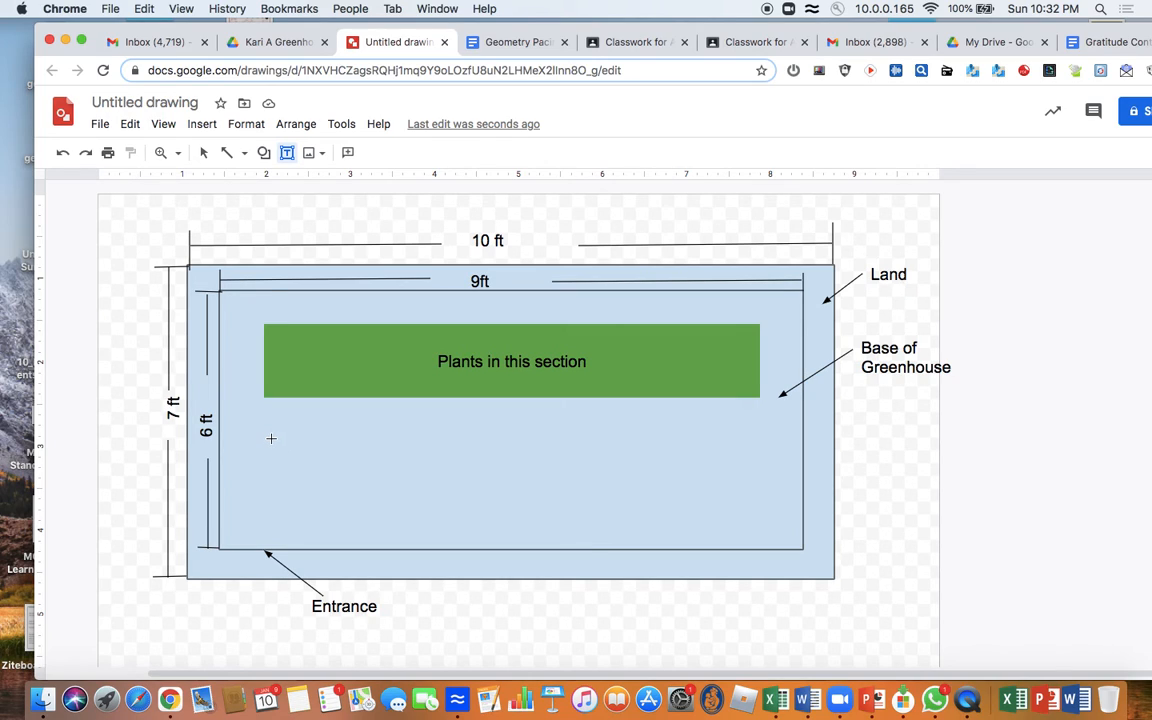
pyautogui.moveTo(271, 438); pyautogui.dragTo(754, 525)
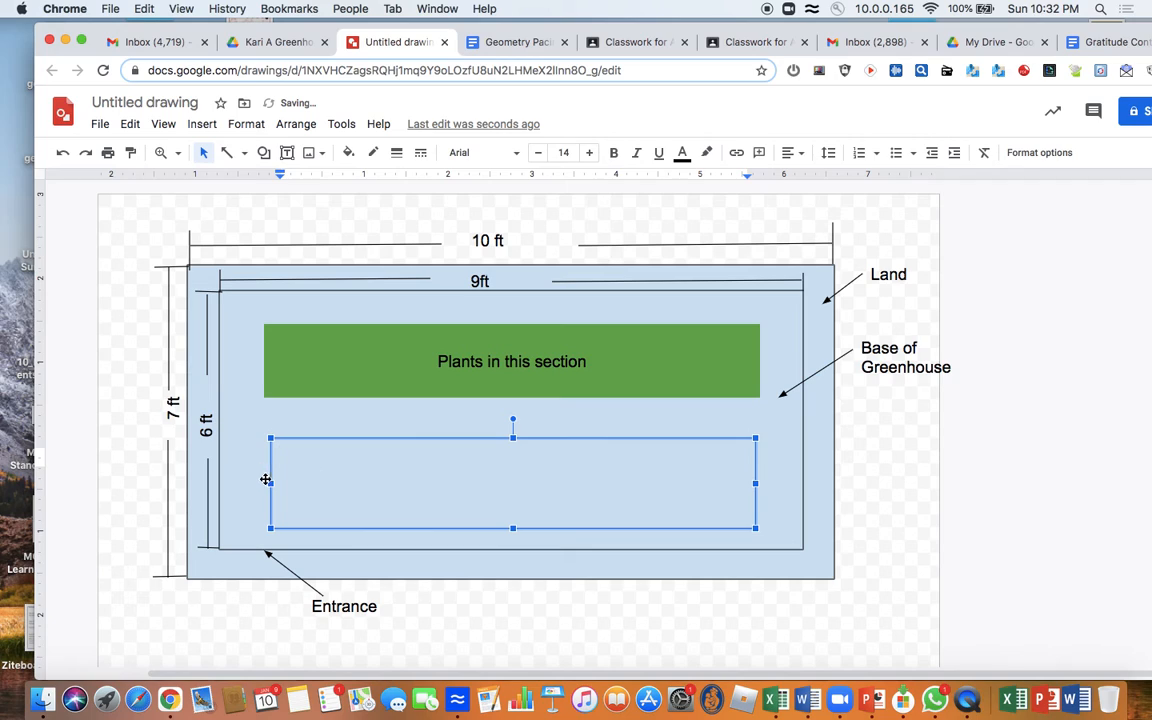
pyautogui.moveTo(266, 480); pyautogui.dragTo(262, 480)
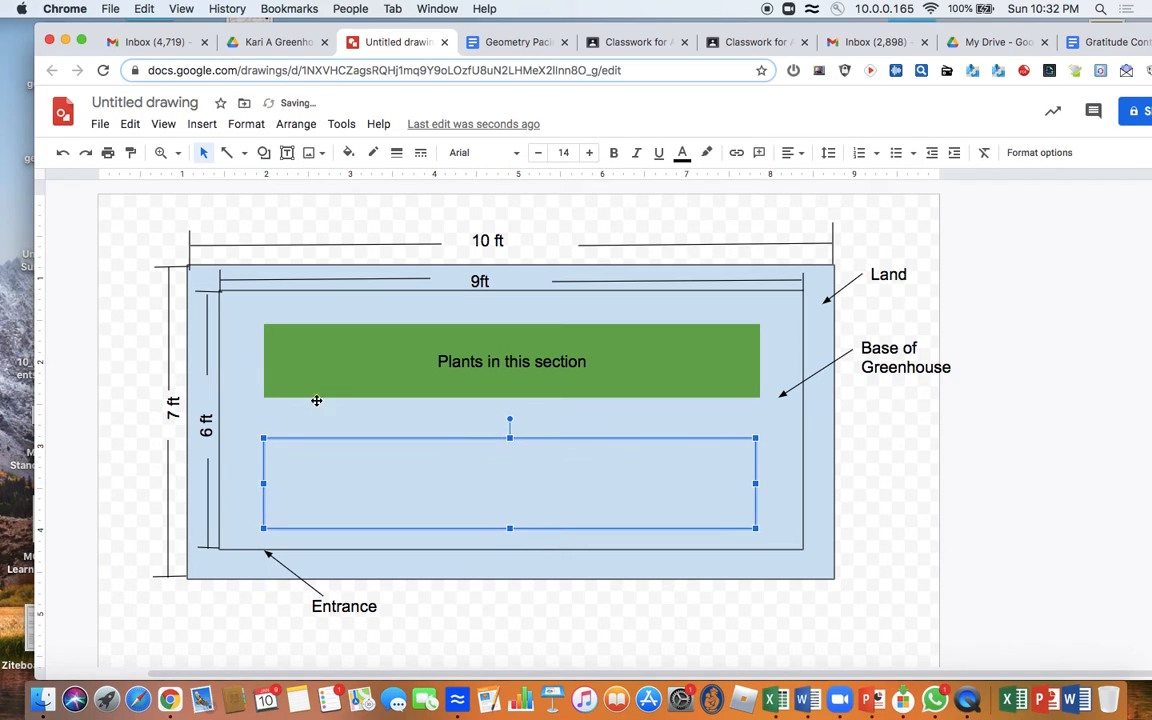
# Step: Extend the top edge of the green plant section upward, making the box about 1 inch tall
pyautogui.doubleClick(490, 327)
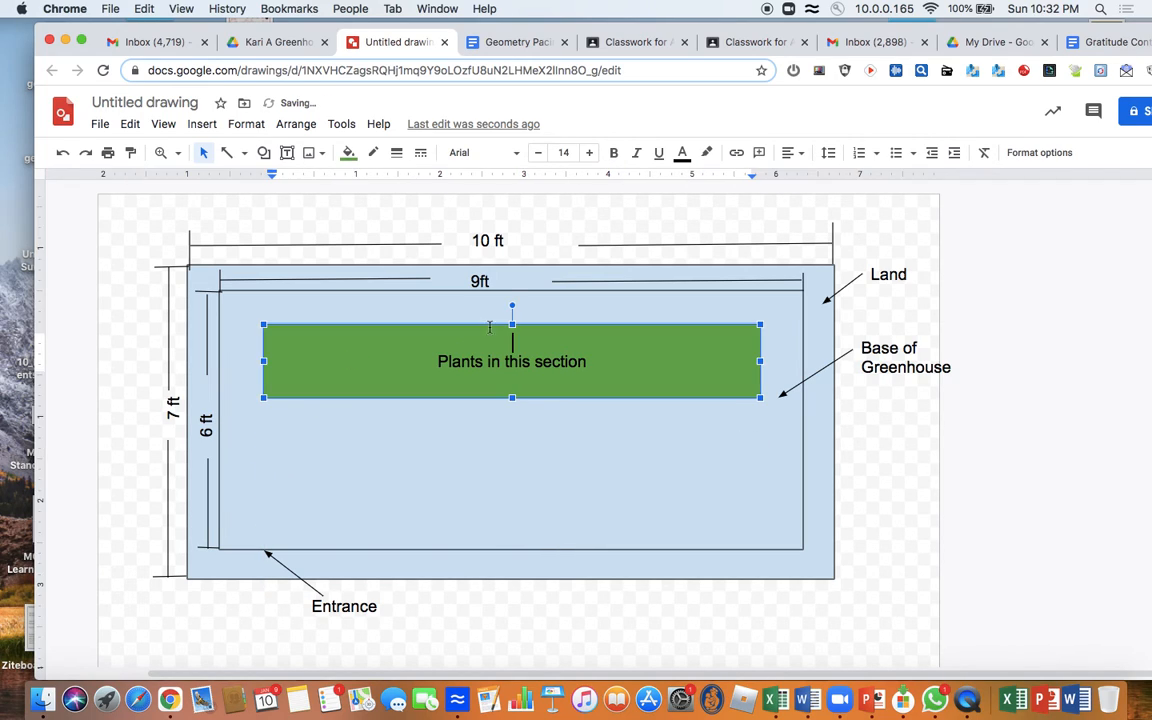
pyautogui.moveTo(512, 322); pyautogui.dragTo(512, 313)
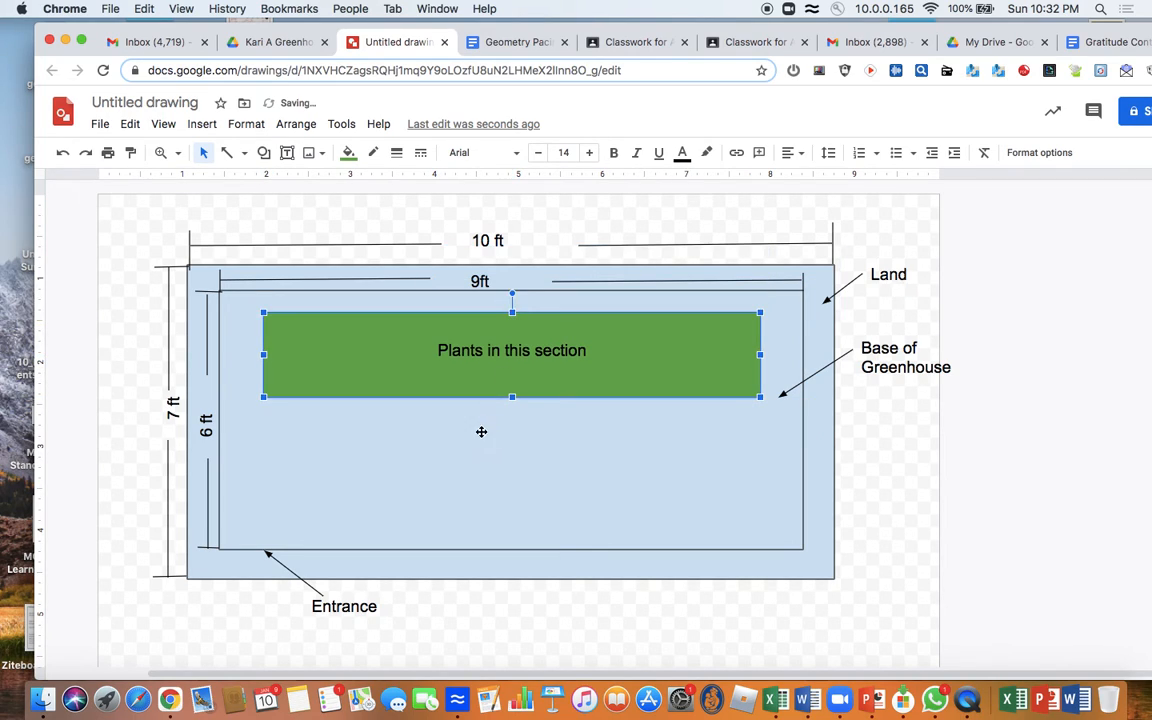
# Step: Center the text in the lower text box and enter "Plants in Section B" on its second line
pyautogui.click(465, 487)
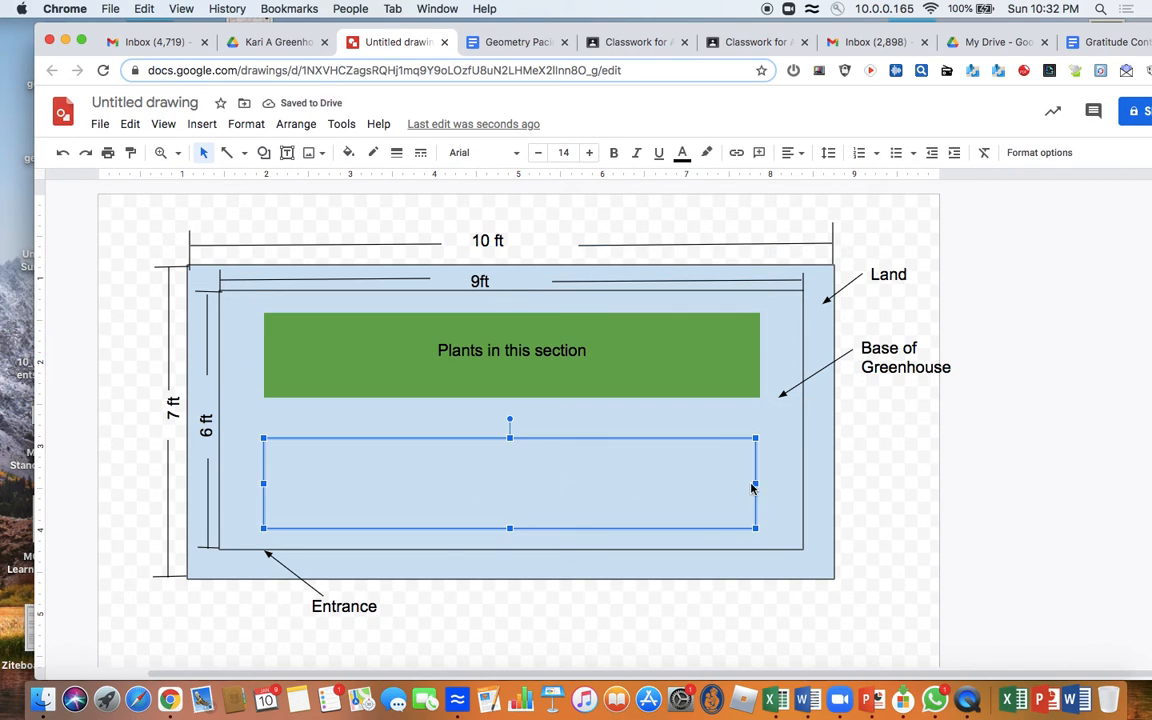
pyautogui.click(451, 481)
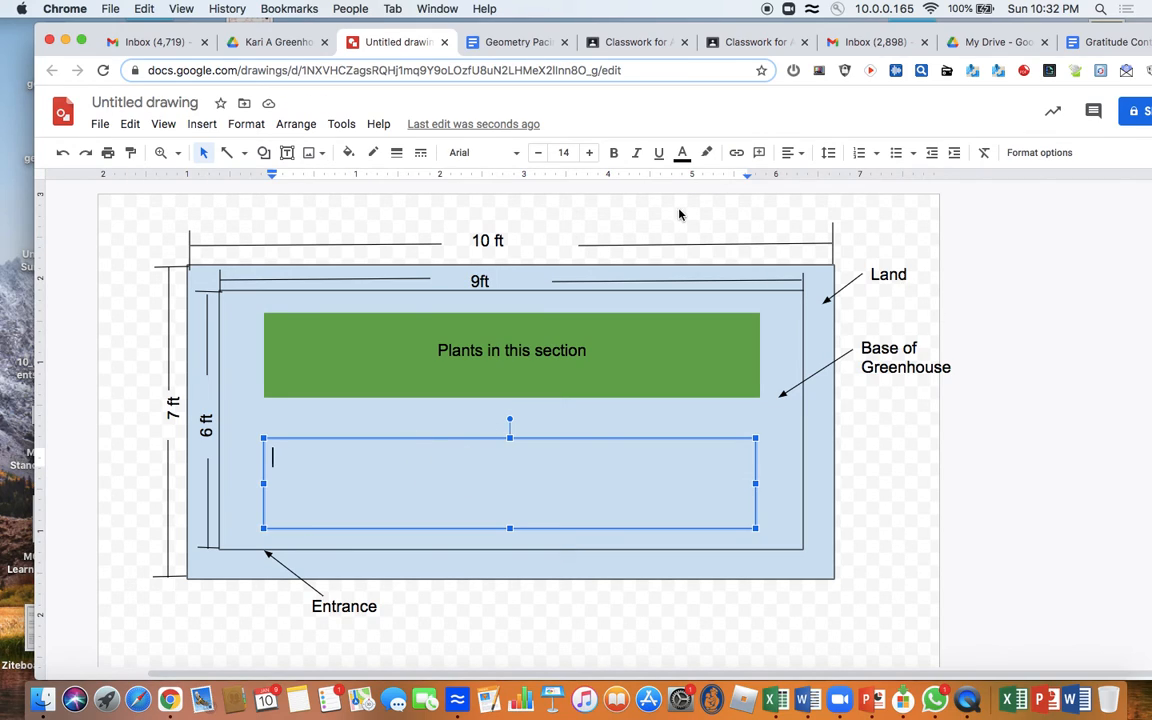
pyautogui.click(806, 158)
pyautogui.click(809, 177)
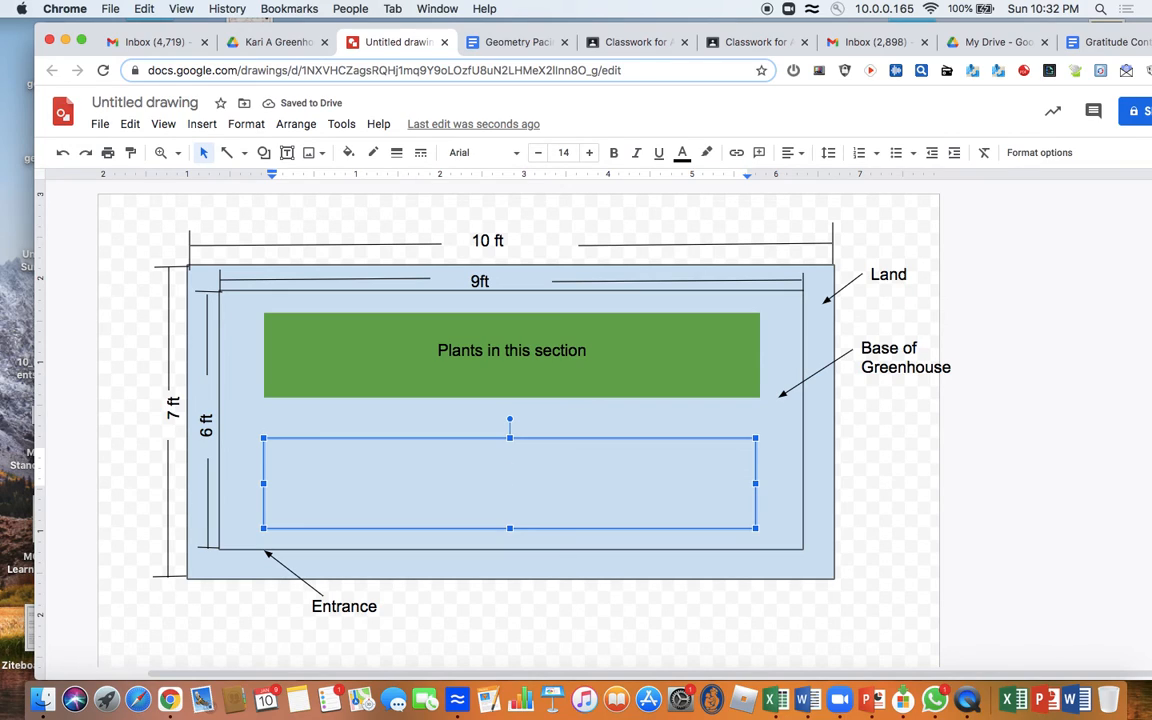
pyautogui.write('Plan')
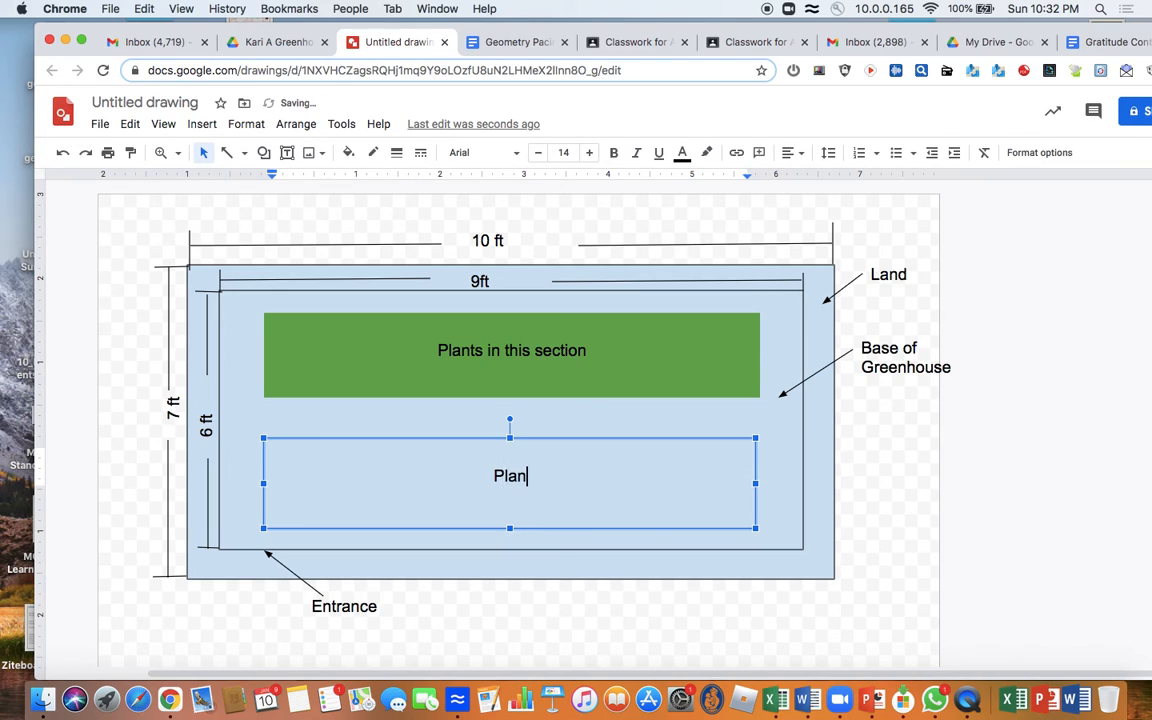
pyautogui.write('ts in ')
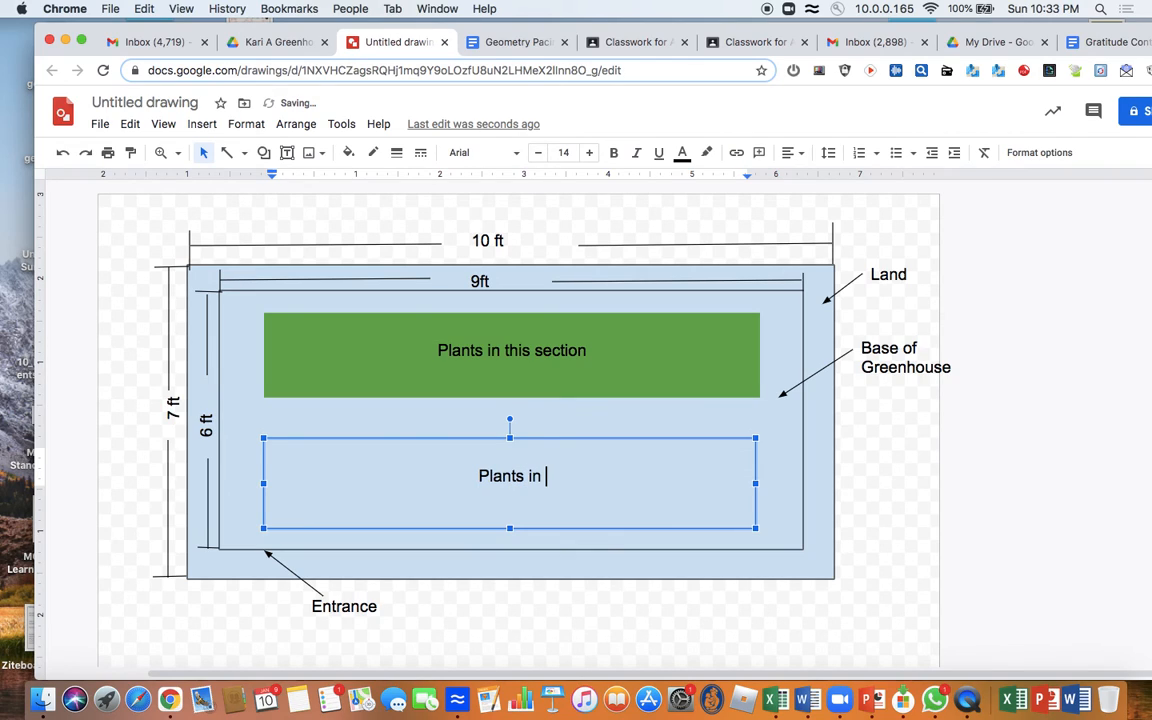
pyautogui.write('Section ')
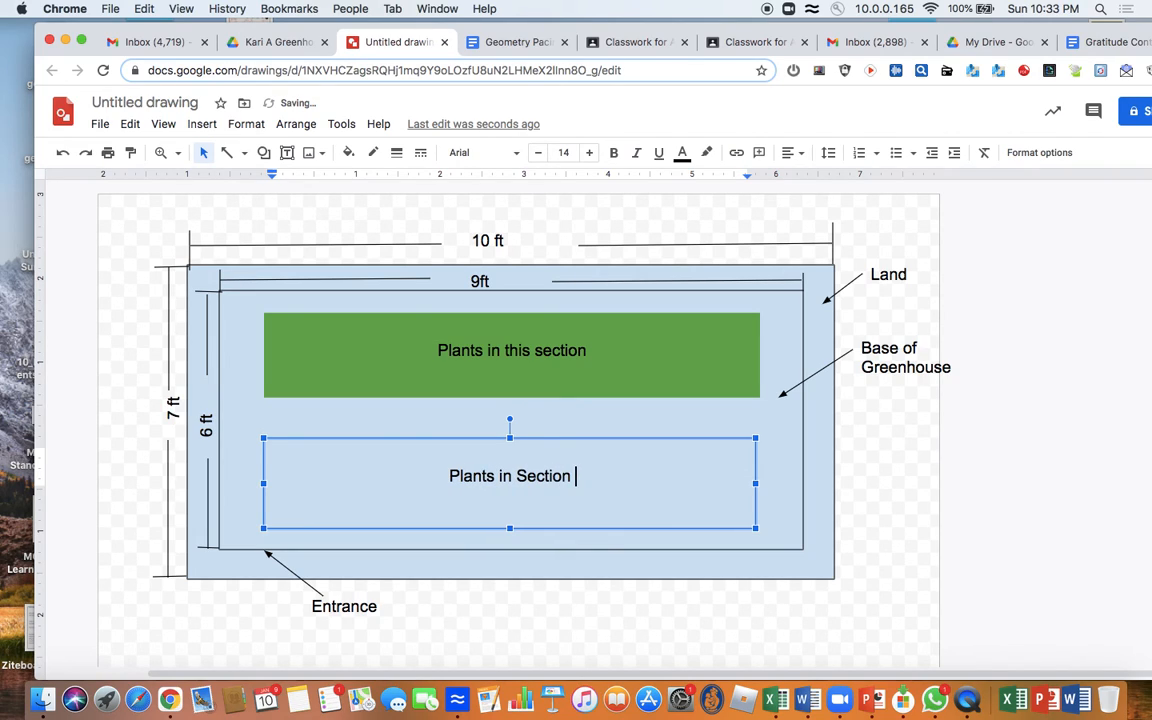
pyautogui.write('B')
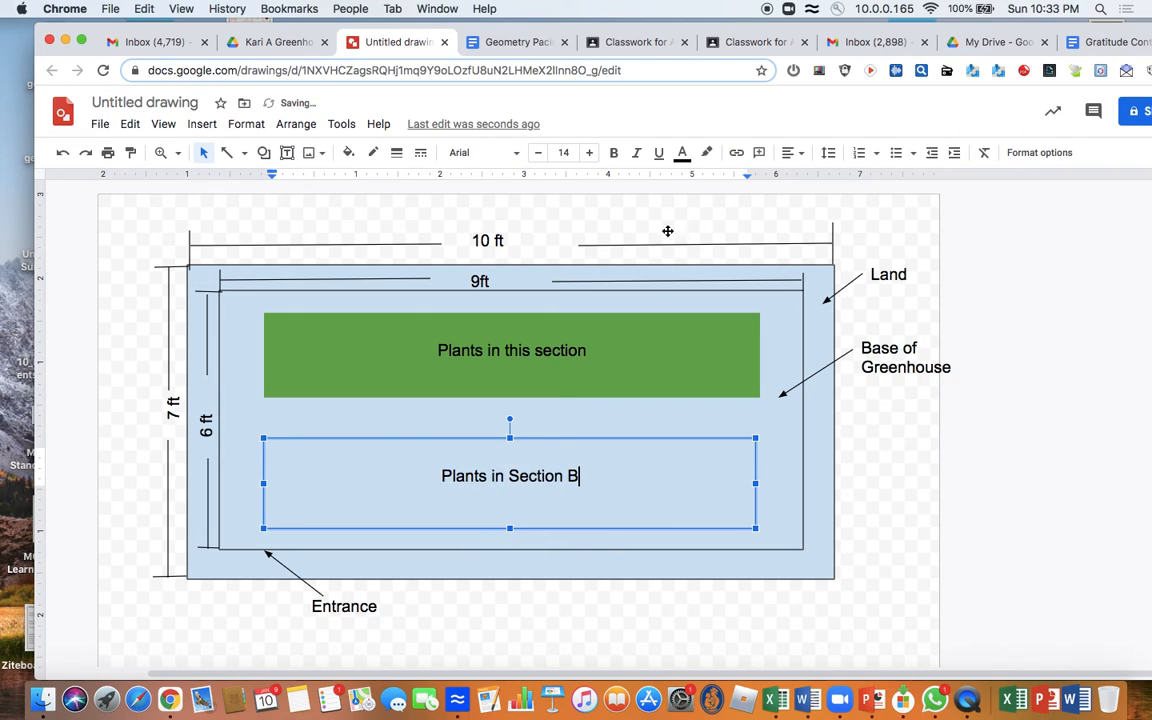
# Step: Change the label in the upper green section to "Plants in Section A"
pyautogui.click(531, 349)
pyautogui.click(531, 349)
pyautogui.press('BackSpace')
pyautogui.press('BackSpace')
pyautogui.press('BackSpace')
pyautogui.press('BackSpace')
pyautogui.press('BackSpace')
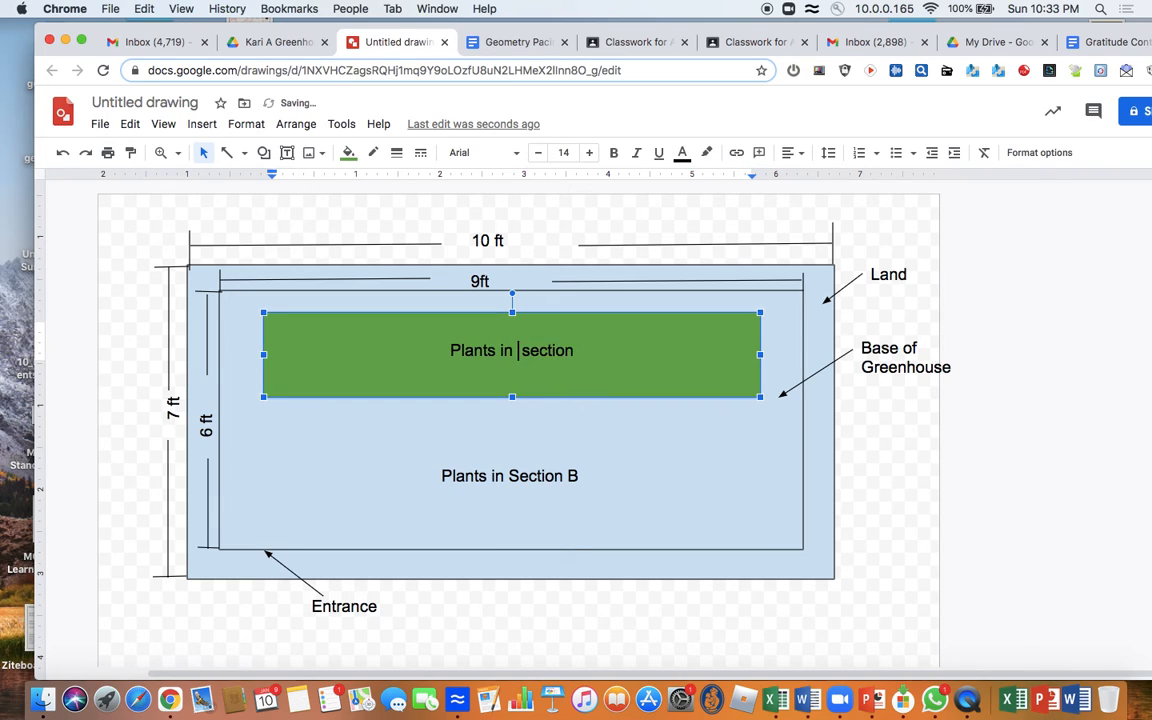
pyautogui.click(528, 351)
pyautogui.press('BackSpace')
pyautogui.write('S')
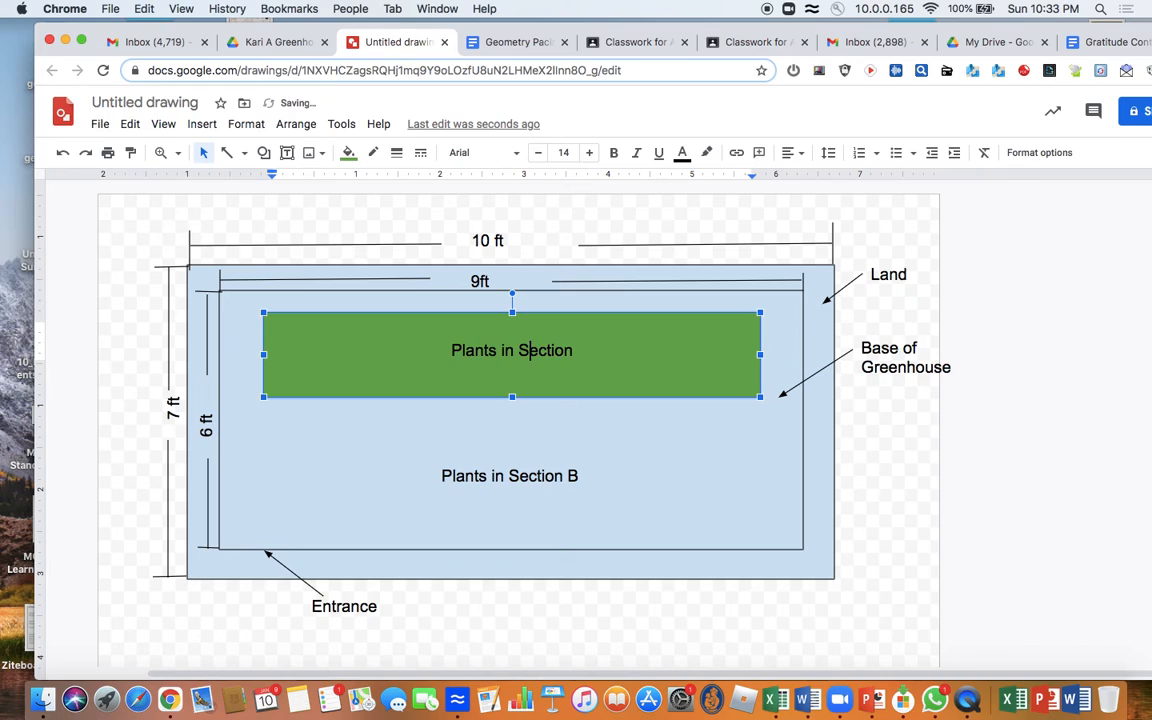
pyautogui.click(577, 345)
pyautogui.write('A')
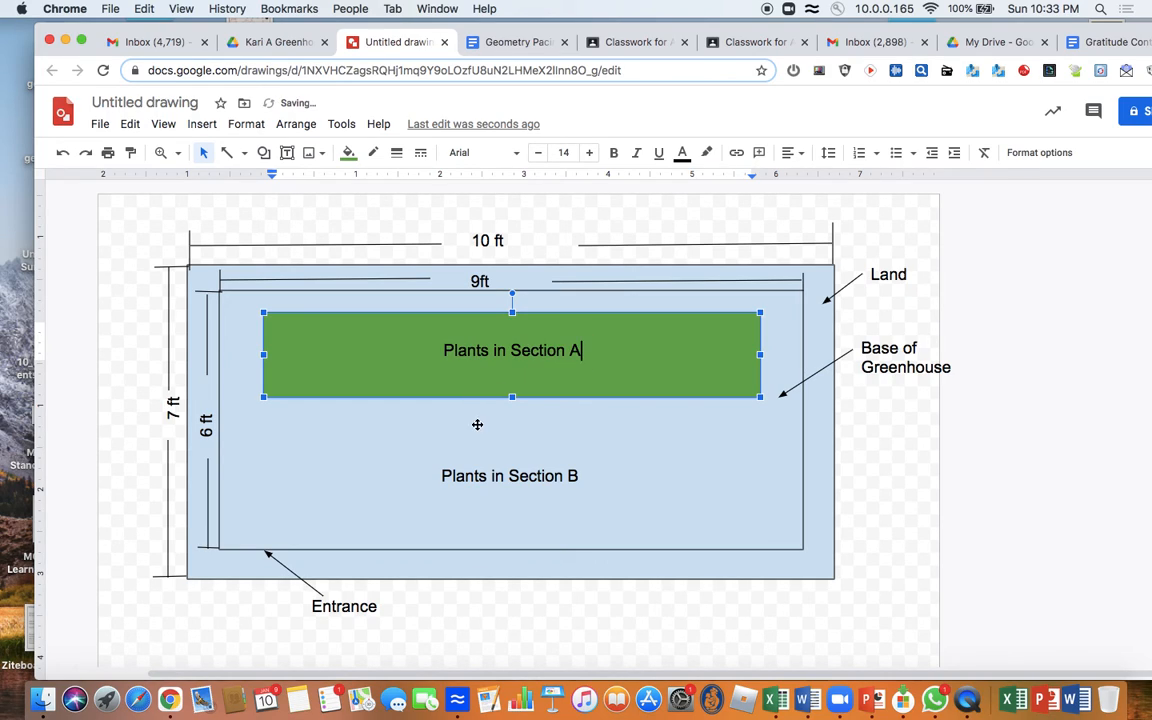
# Step: Fill the "Plants in Section B" text box with the same solid green as Section A
pyautogui.click(453, 463)
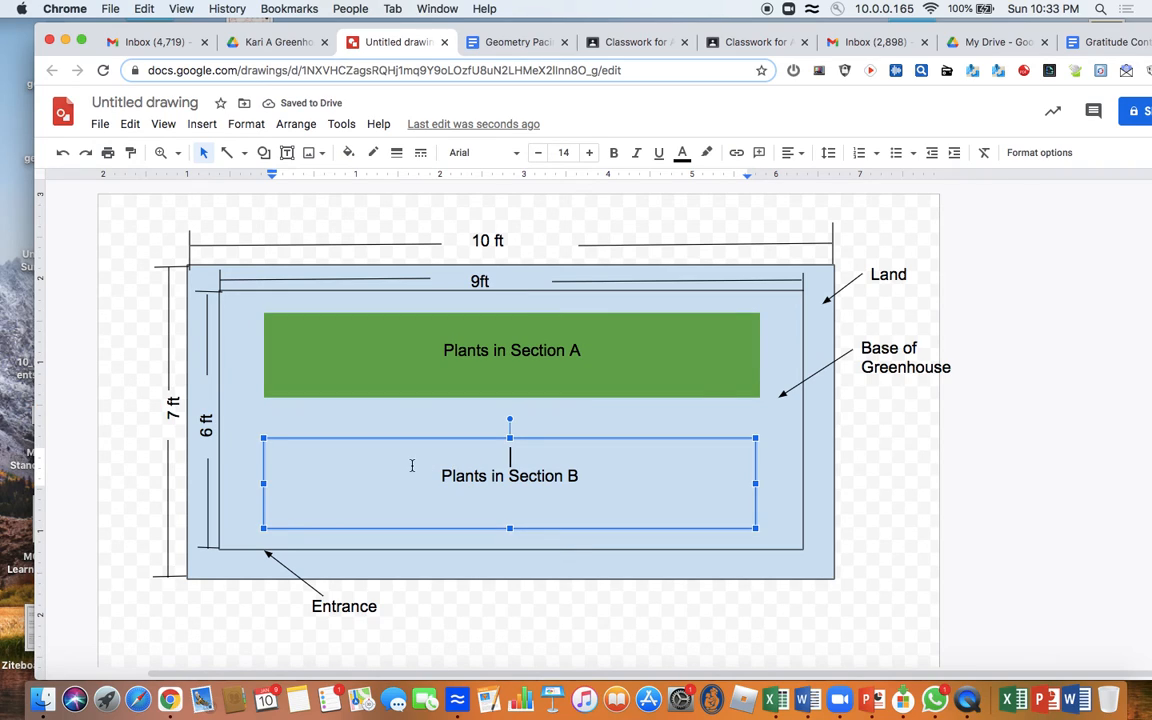
pyautogui.click(349, 155)
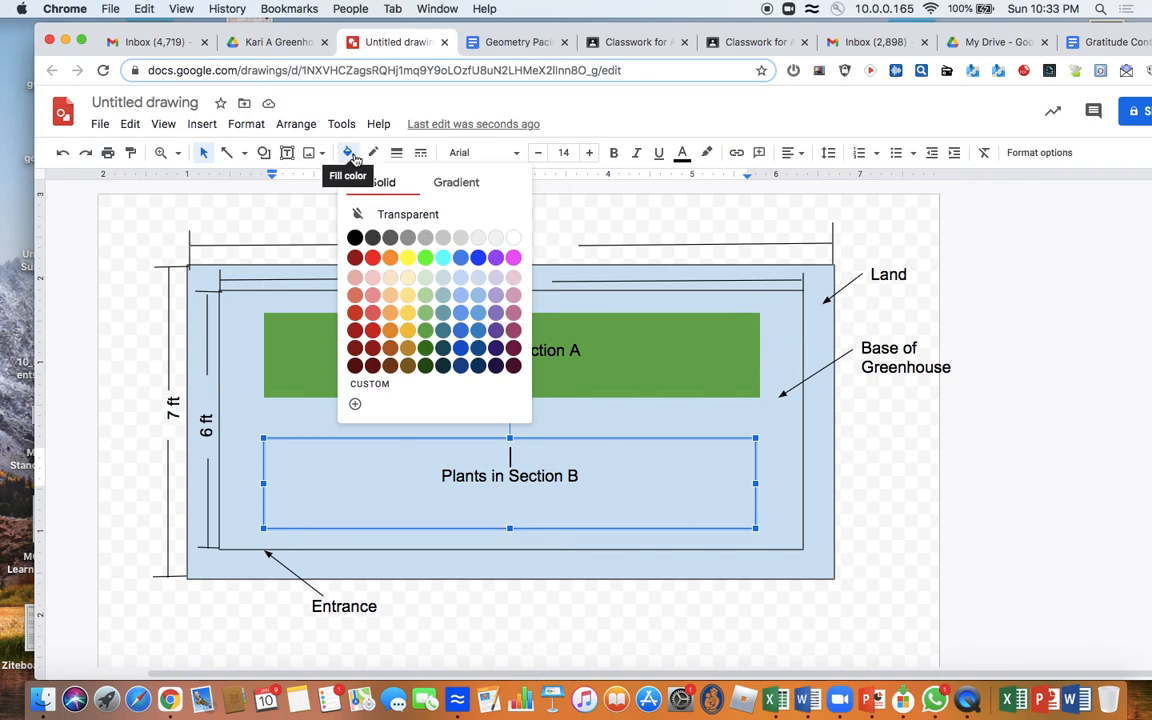
pyautogui.click(425, 330)
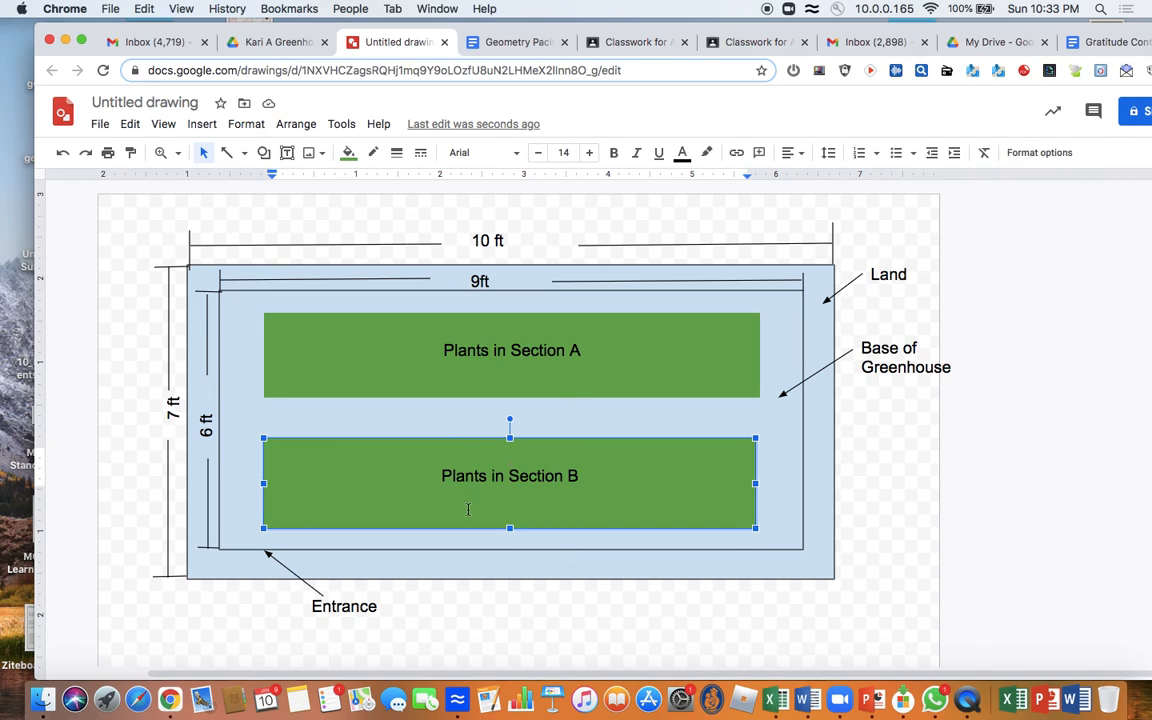
# Step: Fill the inner greenhouse base rectangle with the darkest solid green
pyautogui.click(240, 405)
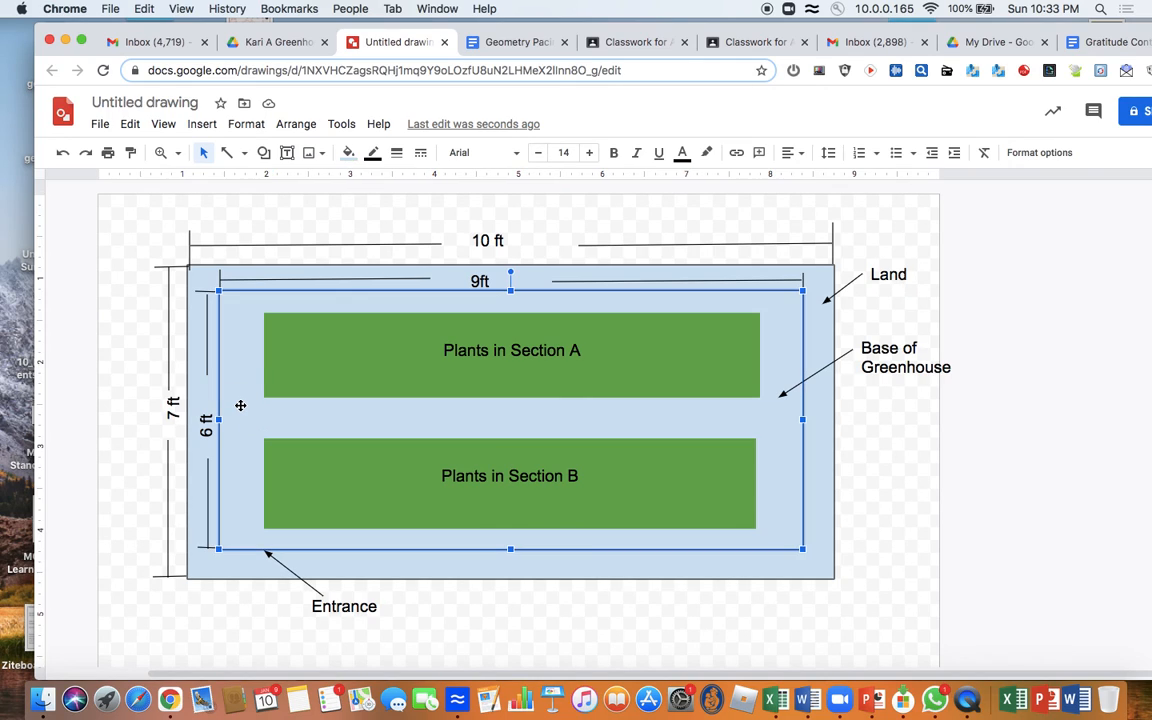
pyautogui.click(350, 155)
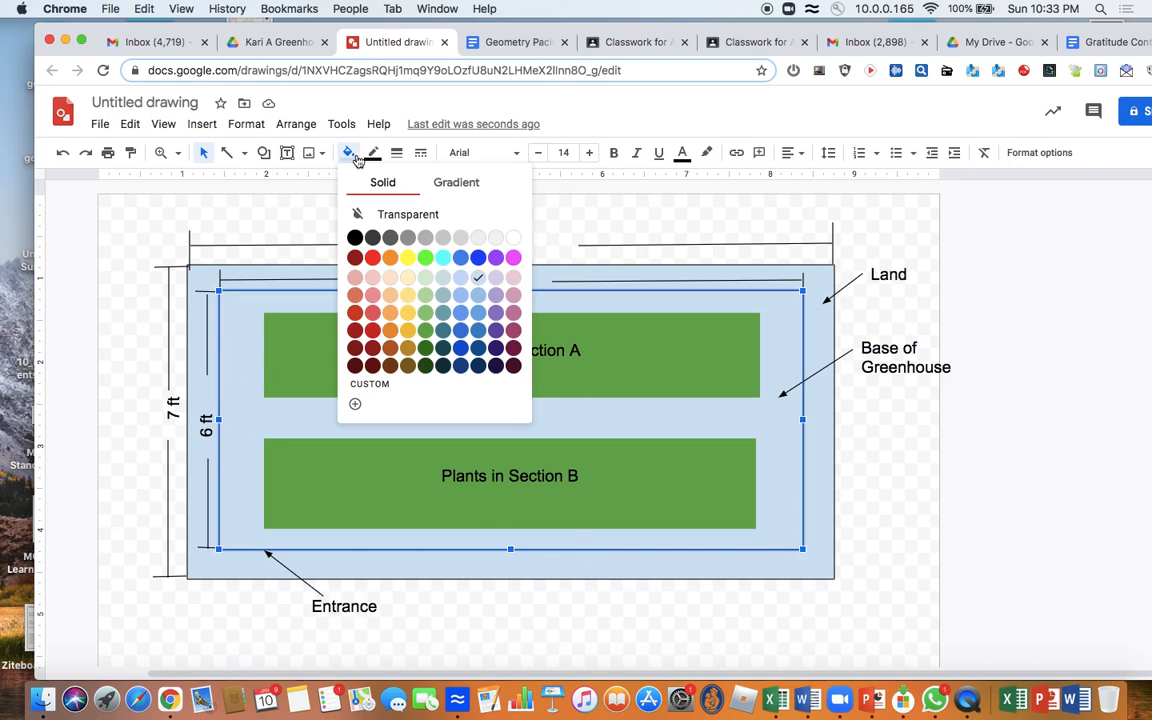
pyautogui.click(426, 365)
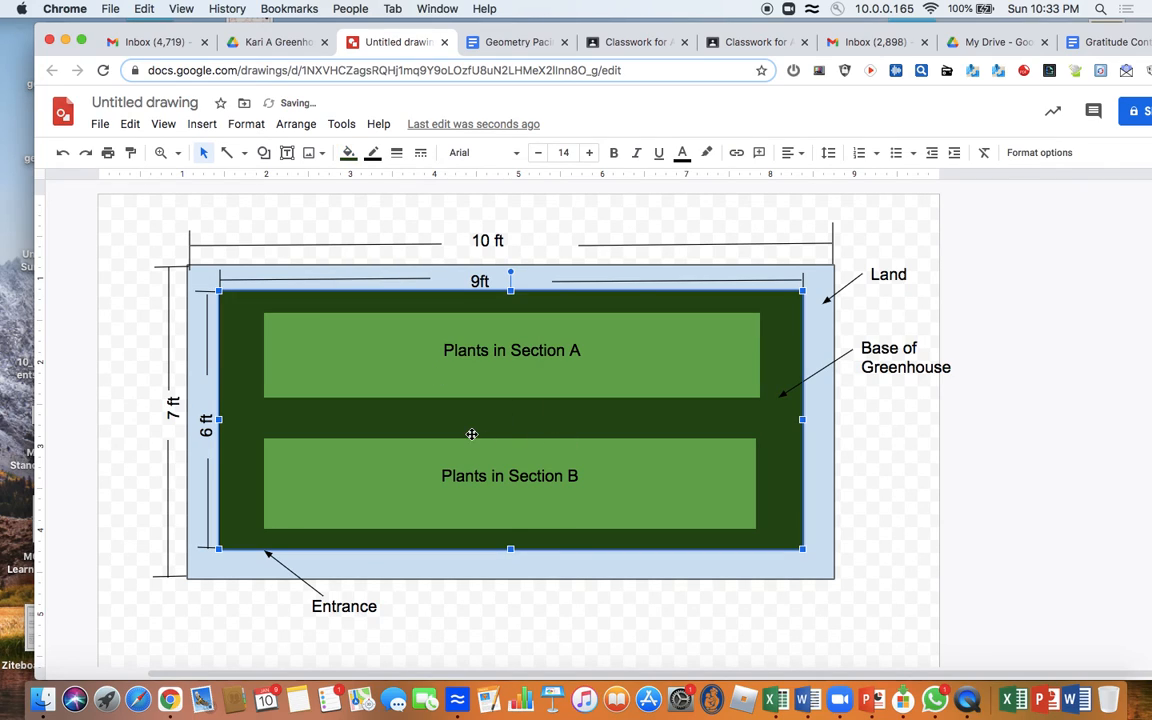